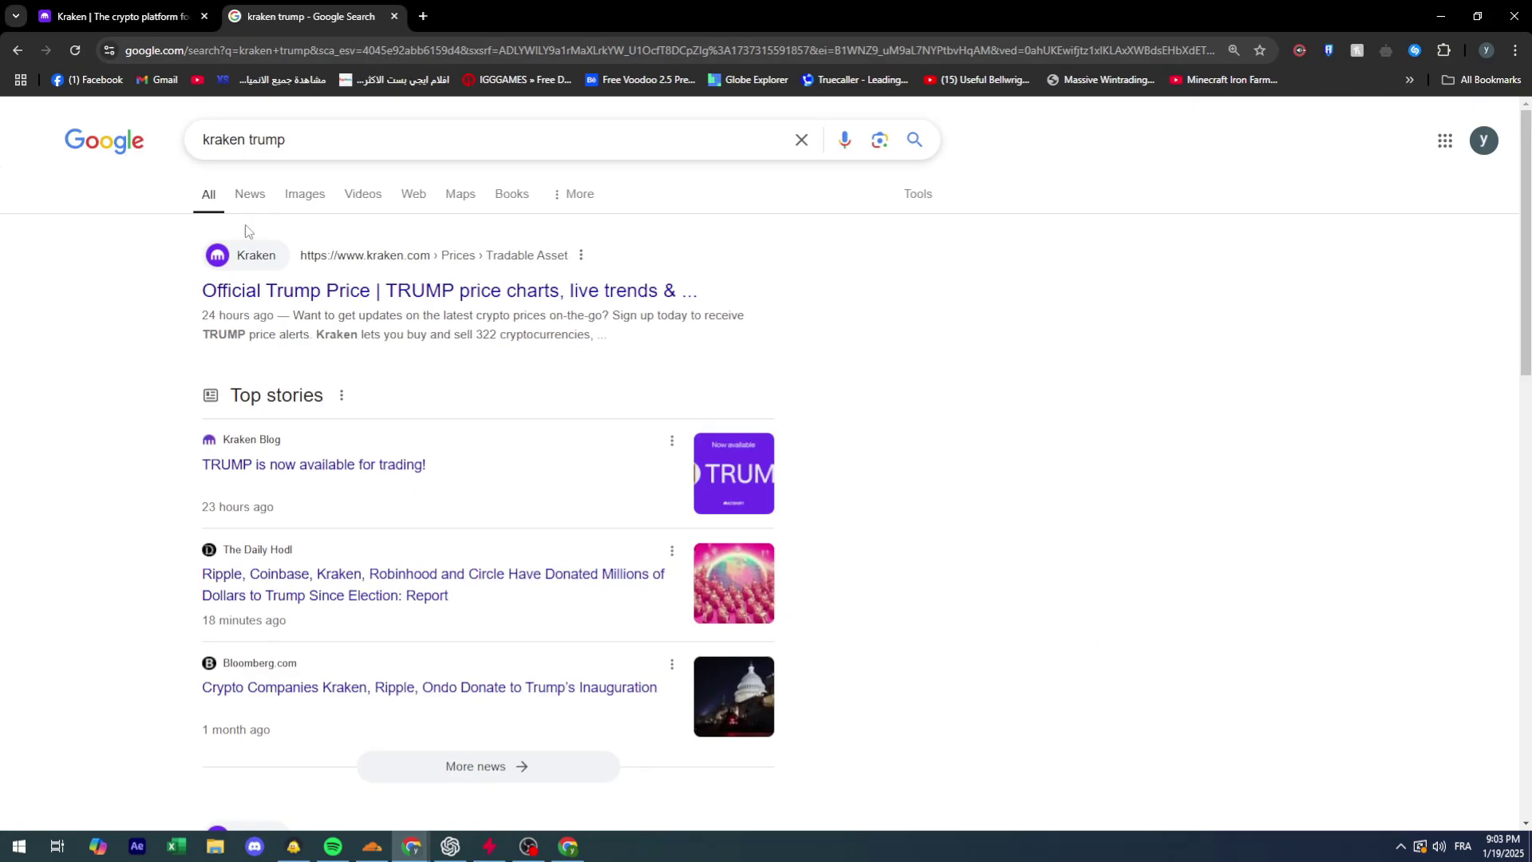
Open Kraken's Official Trump price page from the search results and look over the price chart.
click(582, 730)
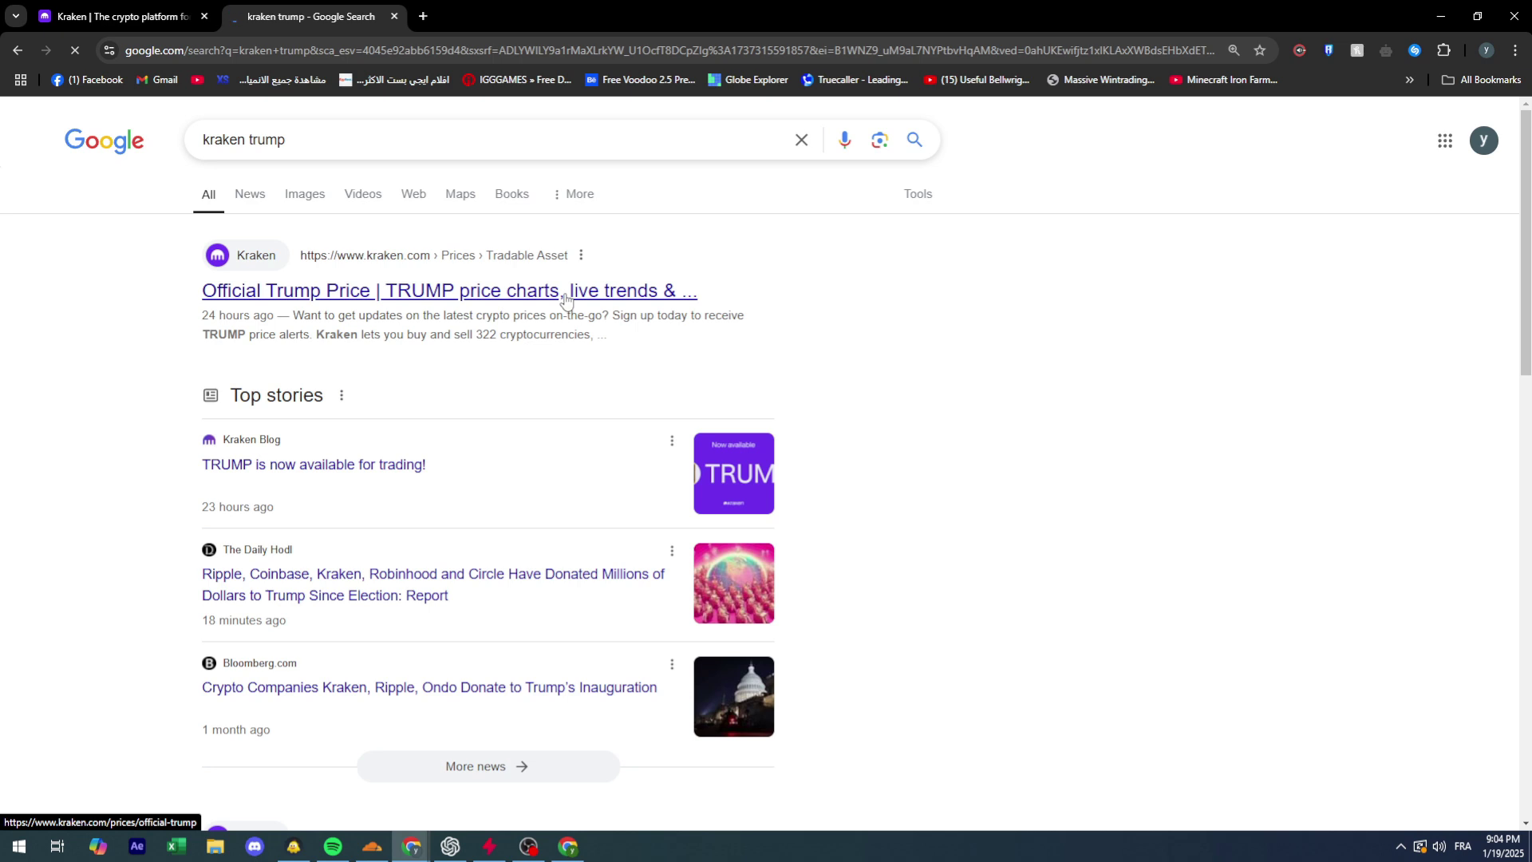
middle_click(436, 292)
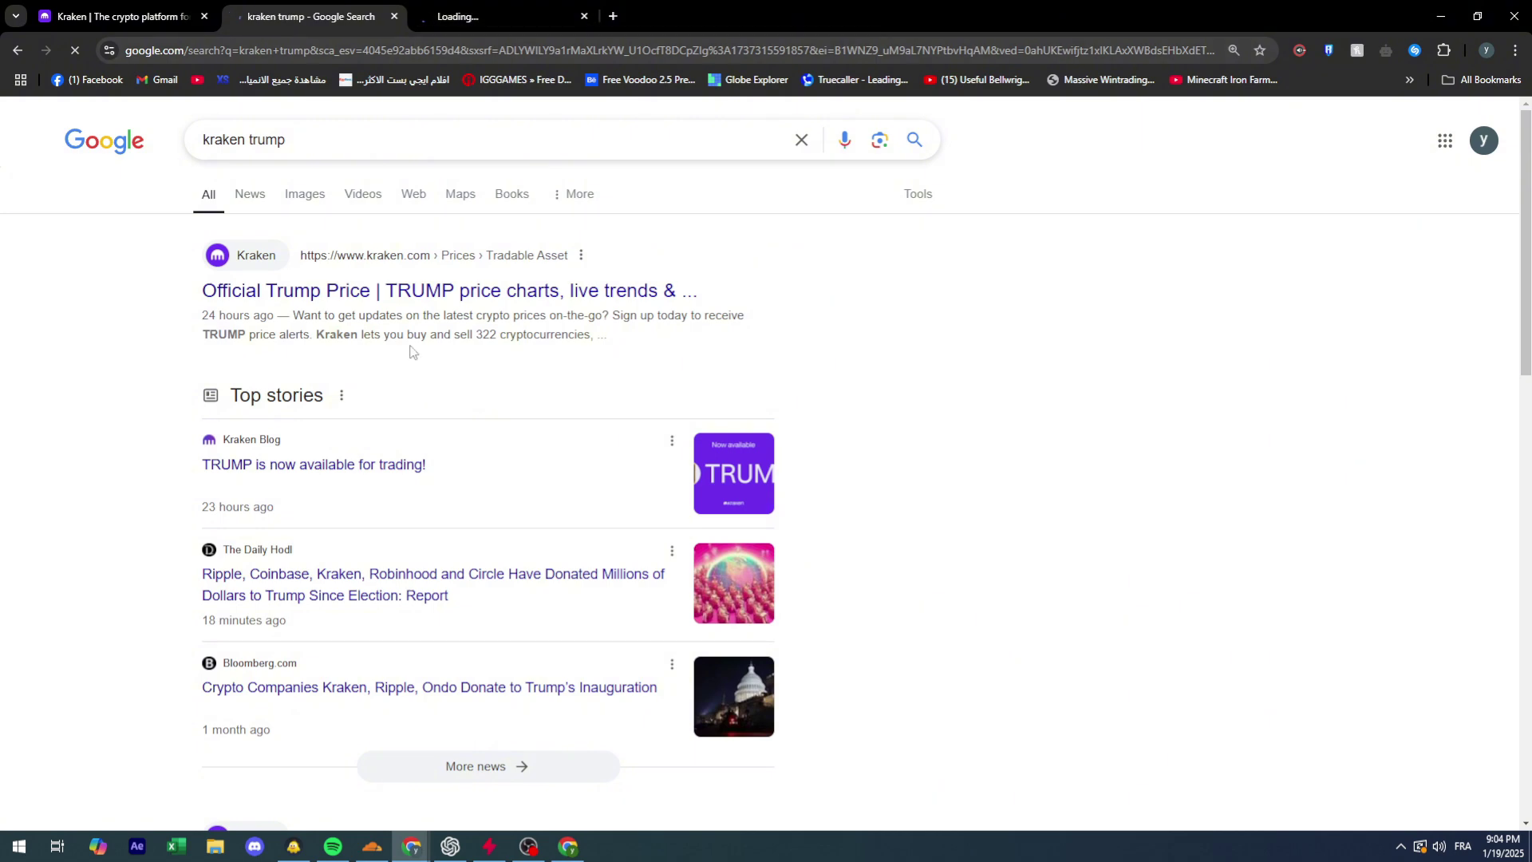
click(638, 291)
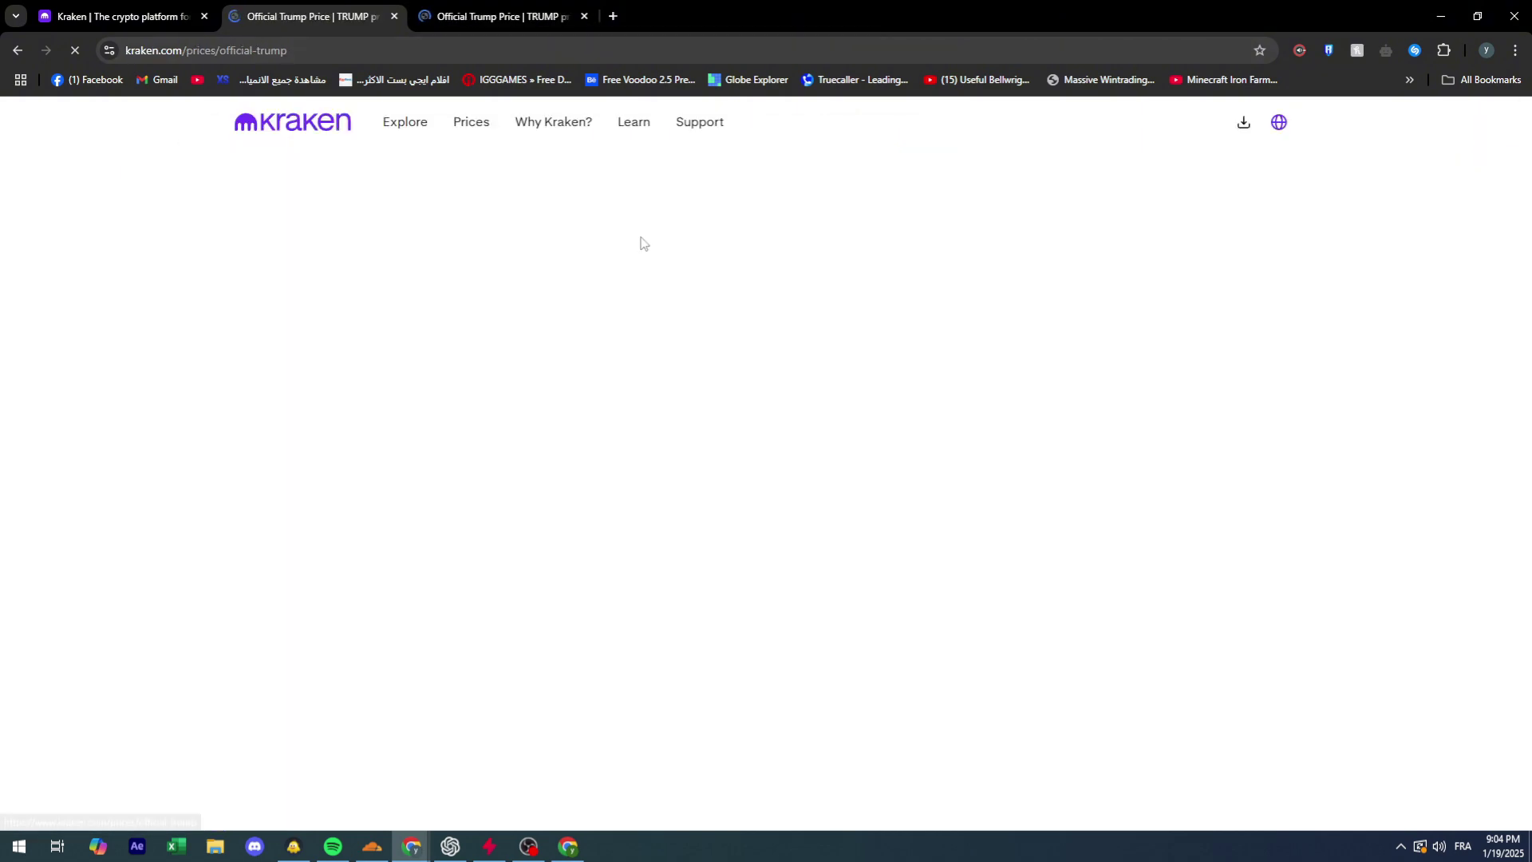
scroll(500, 451, down, 2)
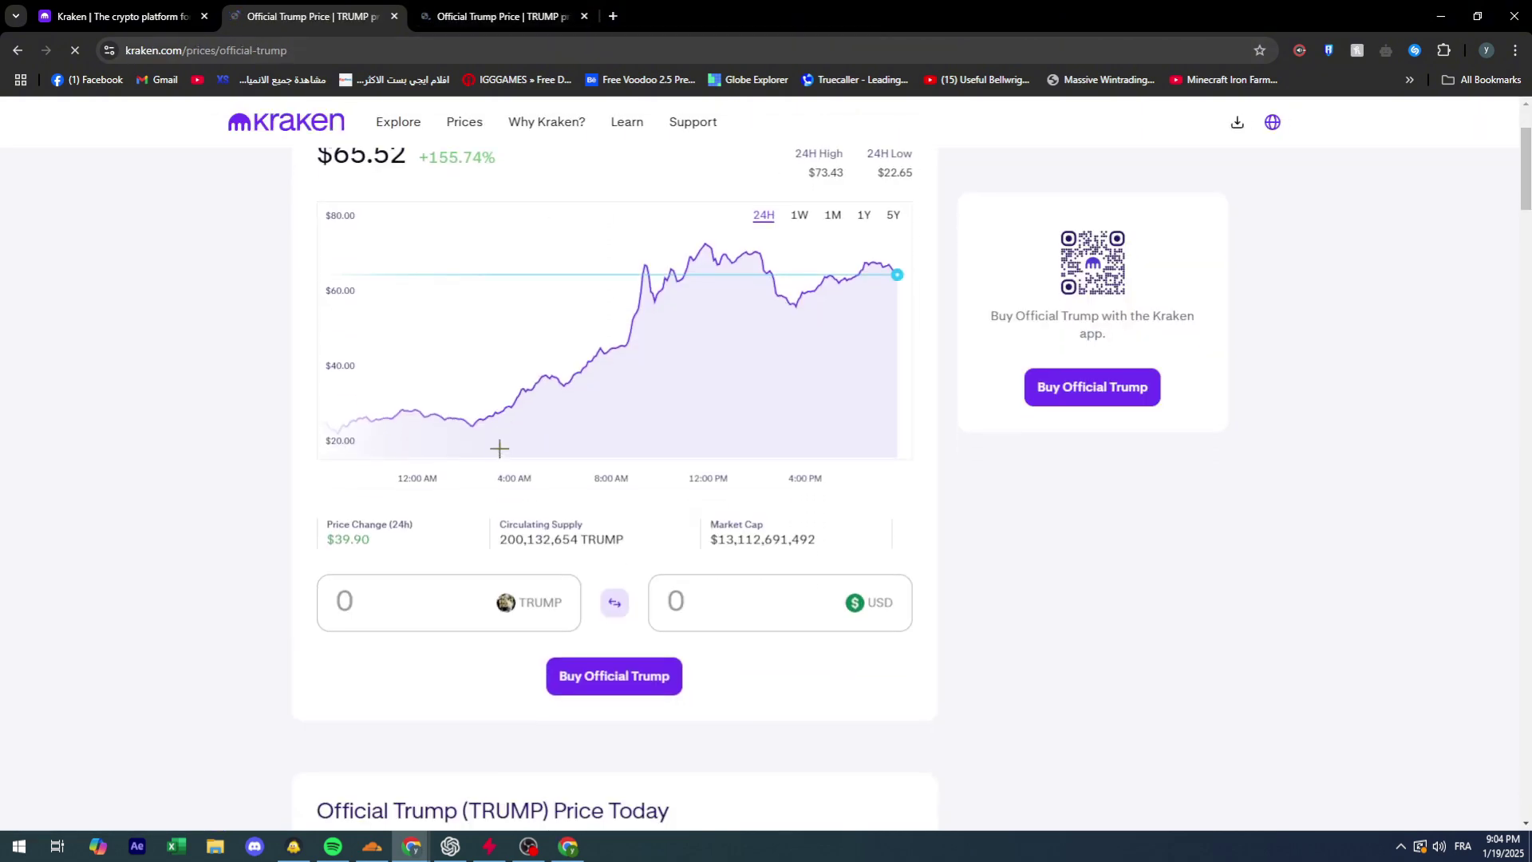
scroll(594, 449, up, 2)
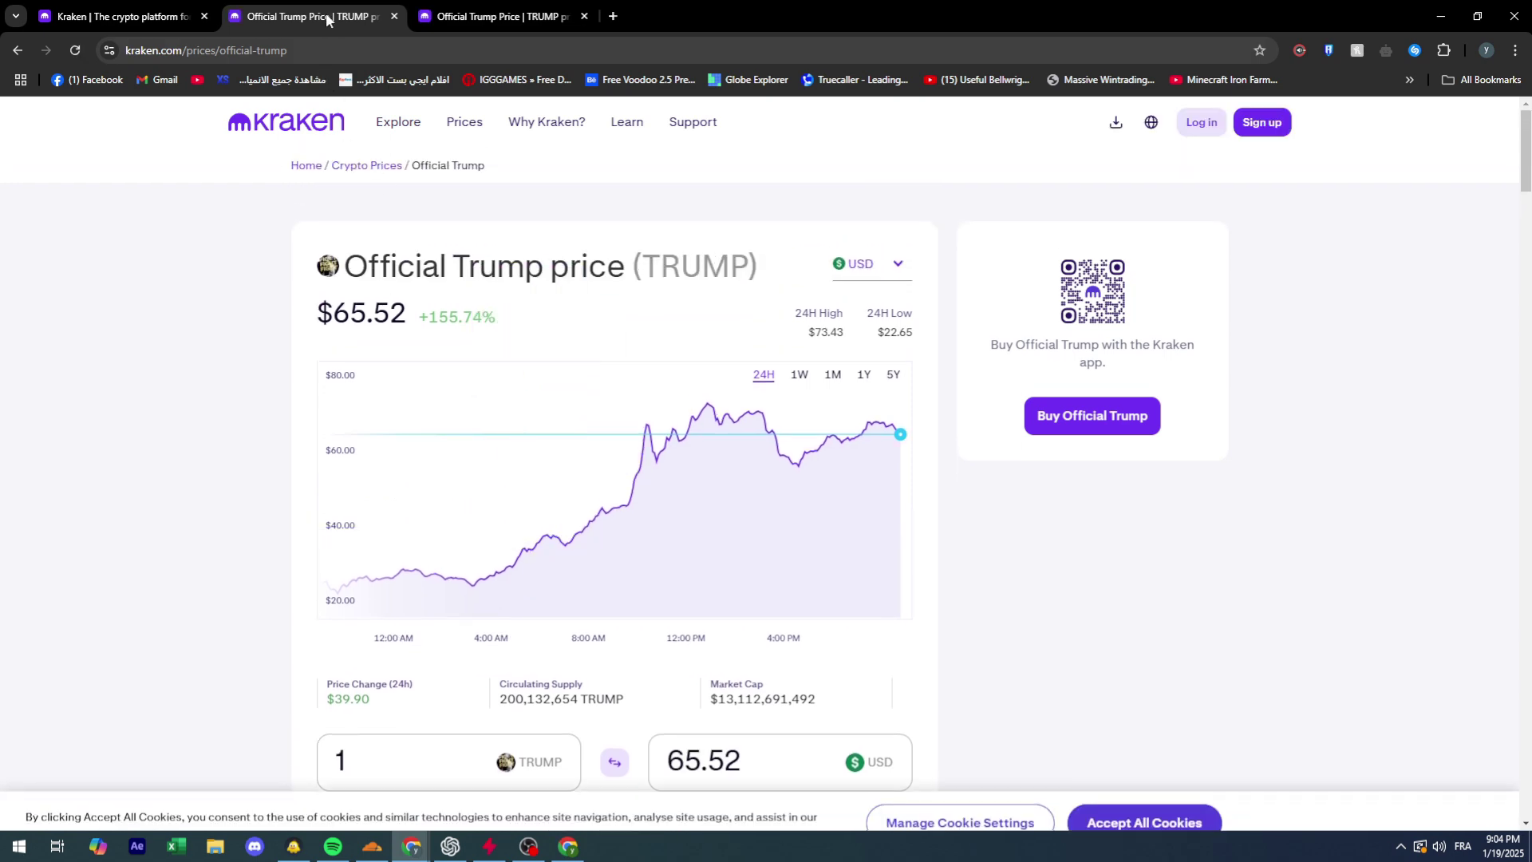
Close both Official Trump price pages and return to the Kraken home page.
middle_click(253, 15)
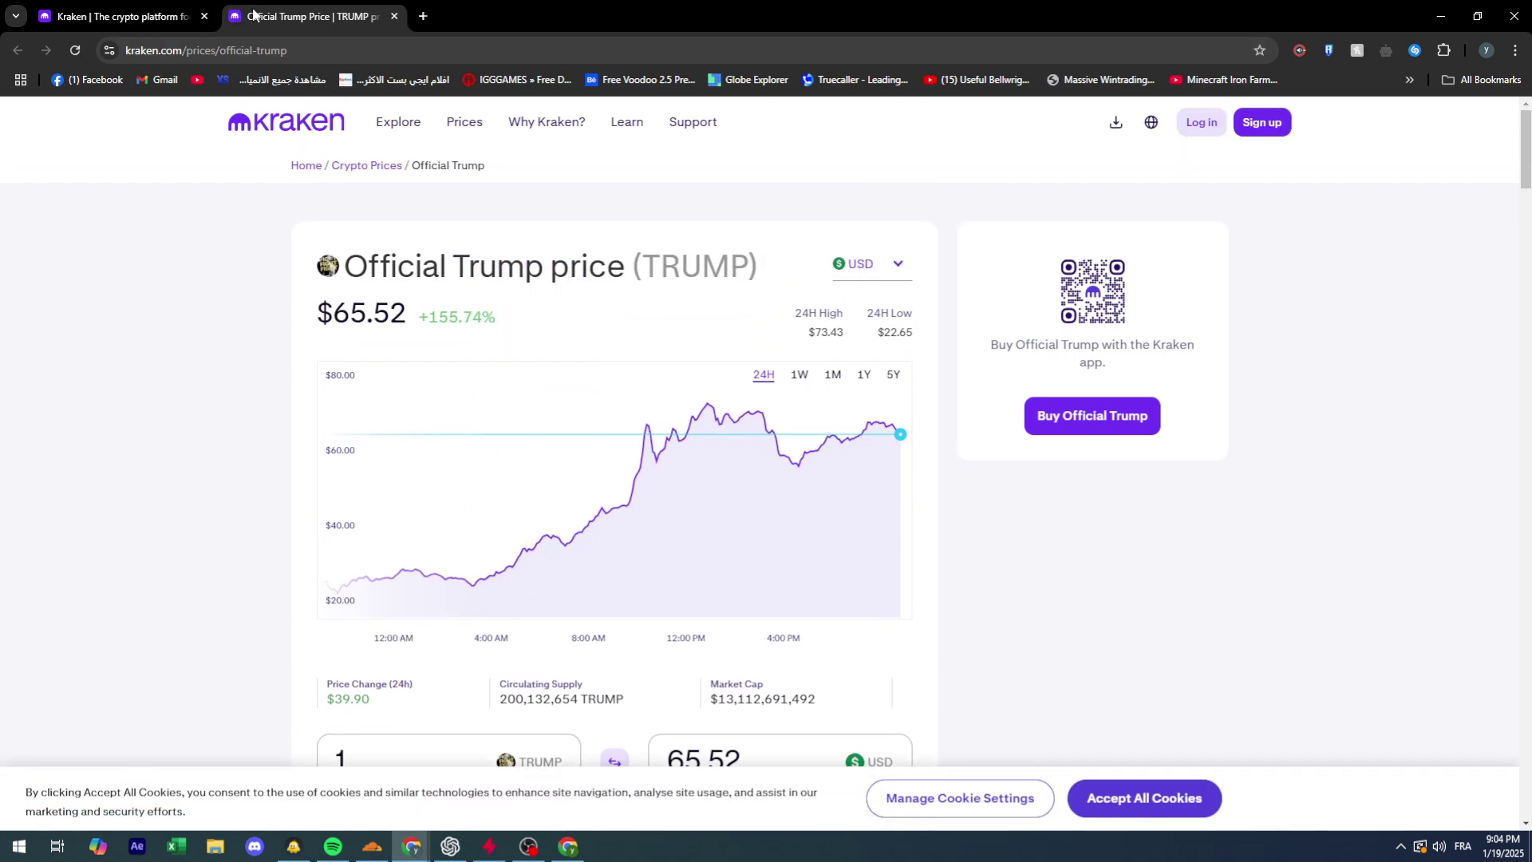
click(142, 13)
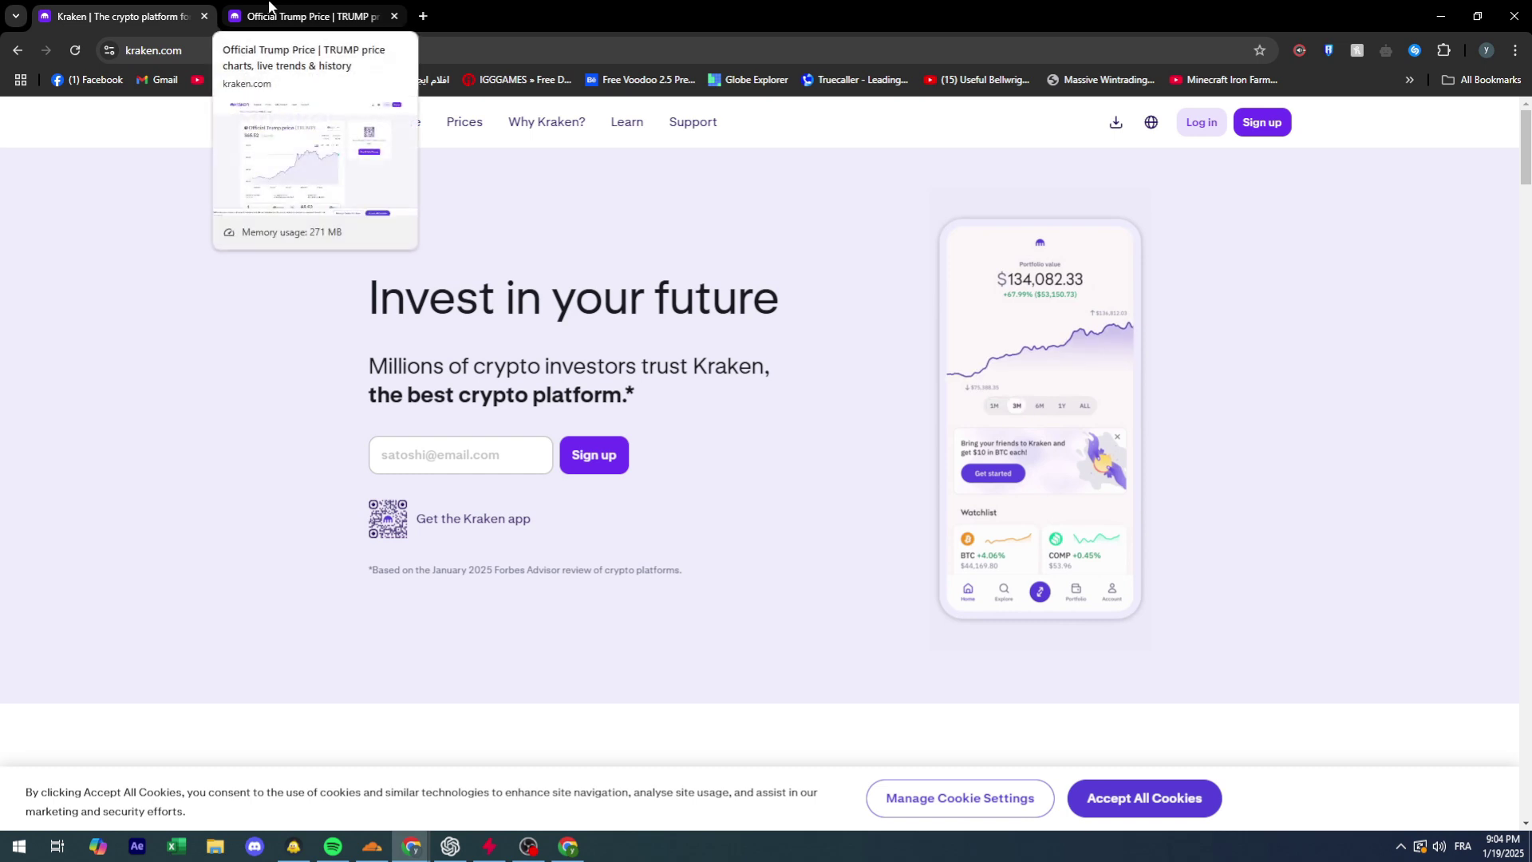
click(268, 13)
middle_click(268, 12)
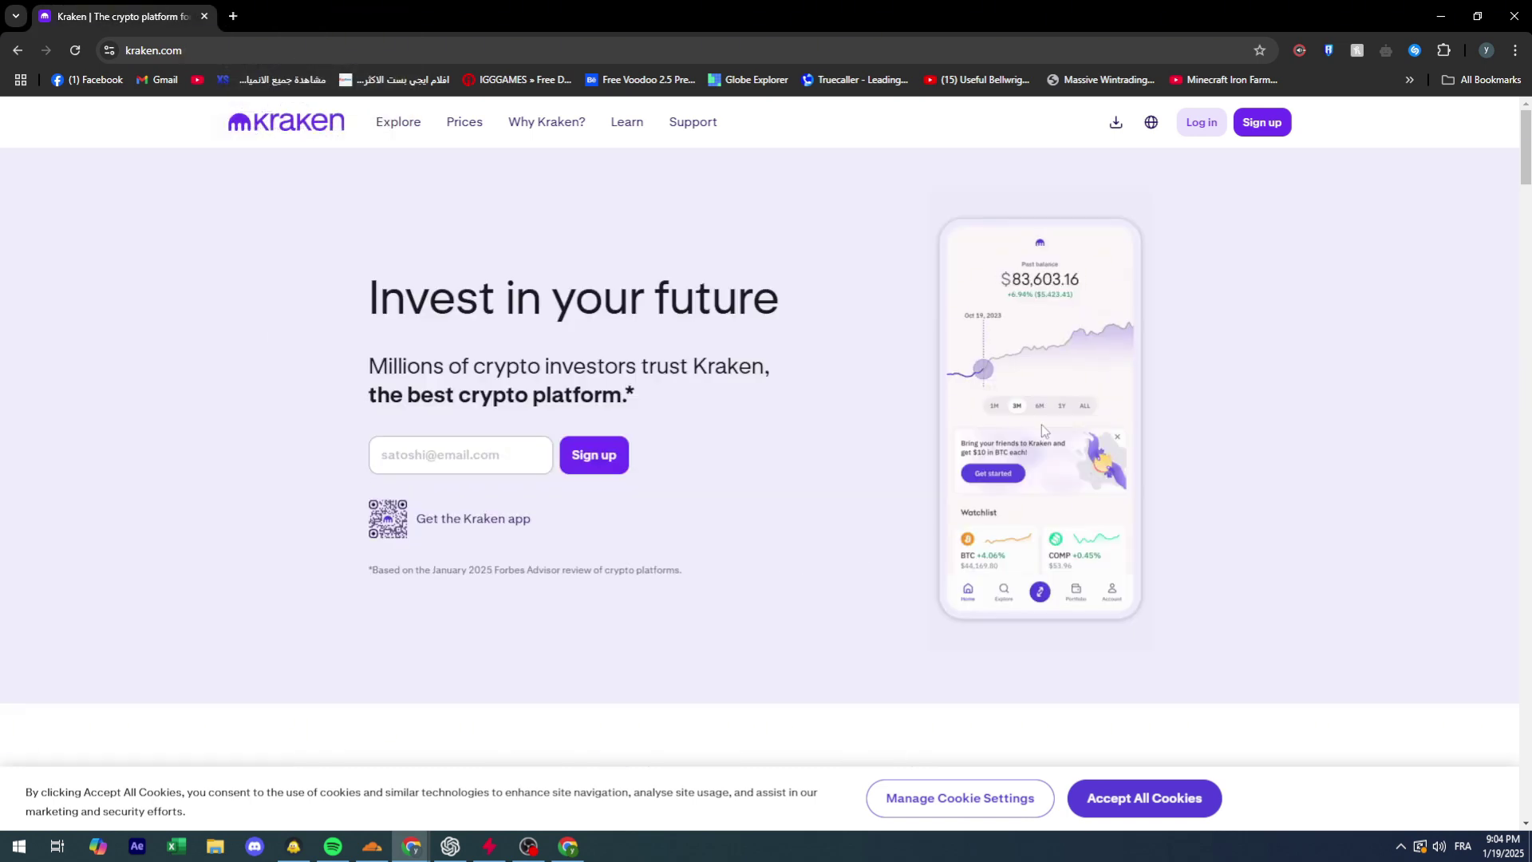
Open Kraken's personal account sign-up form and fill in the account holder's e-mail address.
click(1269, 123)
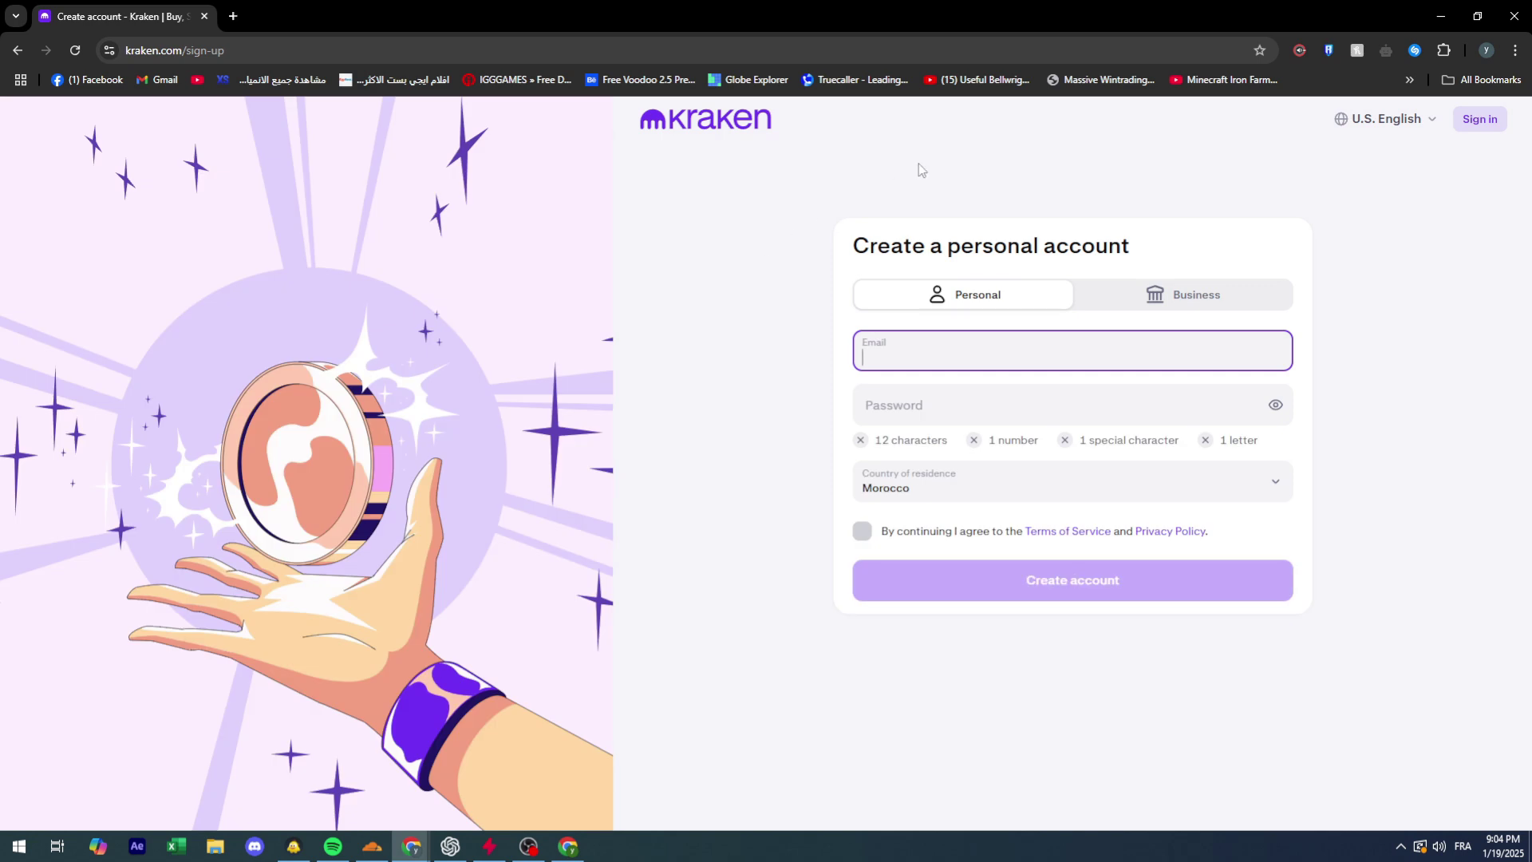
click(921, 164)
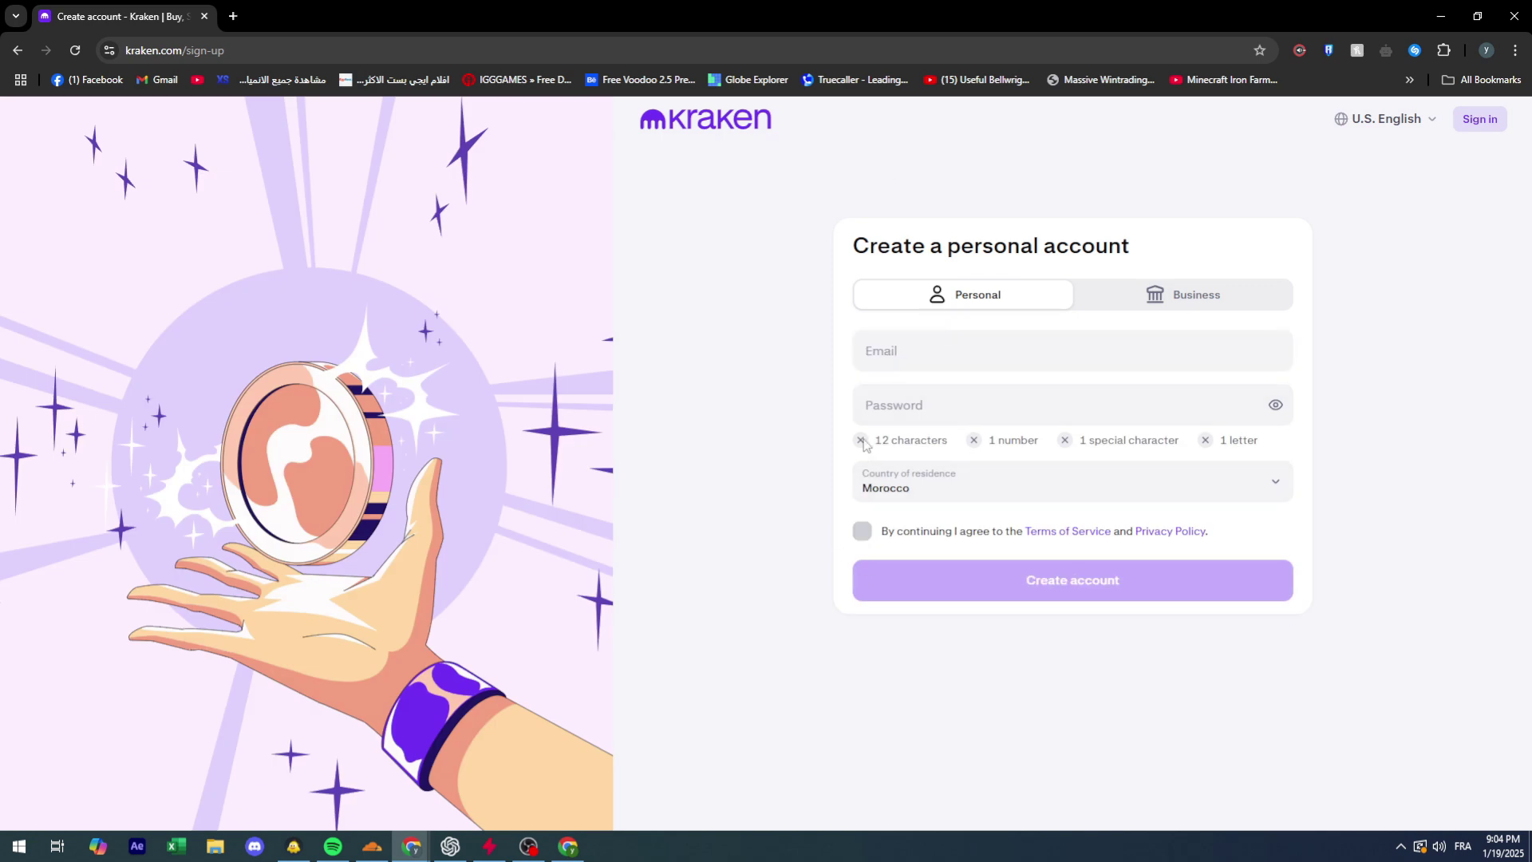
click(948, 351)
click(963, 388)
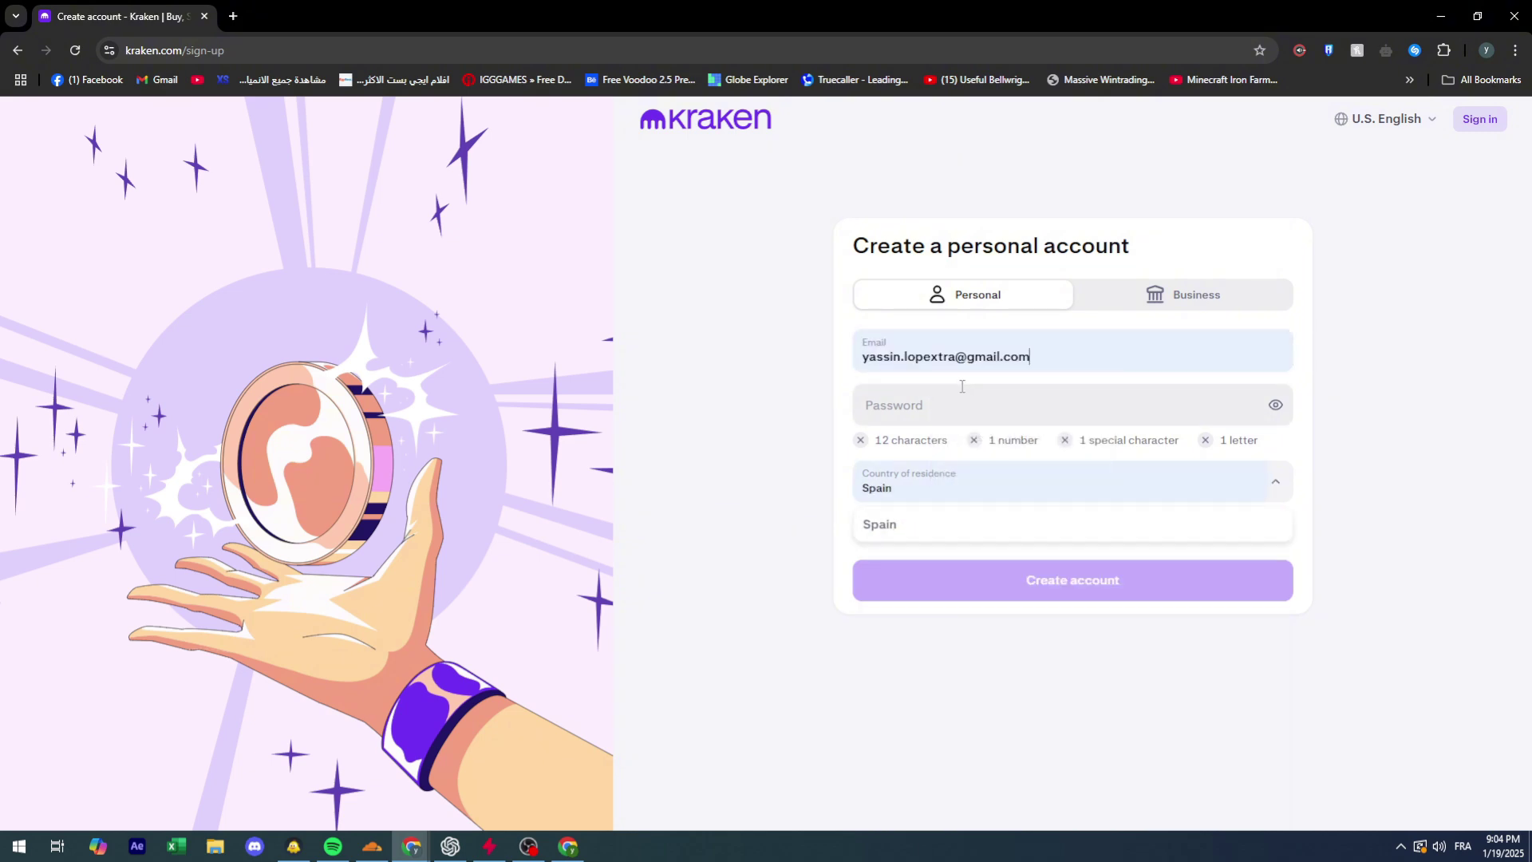
Set the country of residence to Morocco and agree to the Terms of Service and Privacy Policy.
click(917, 487)
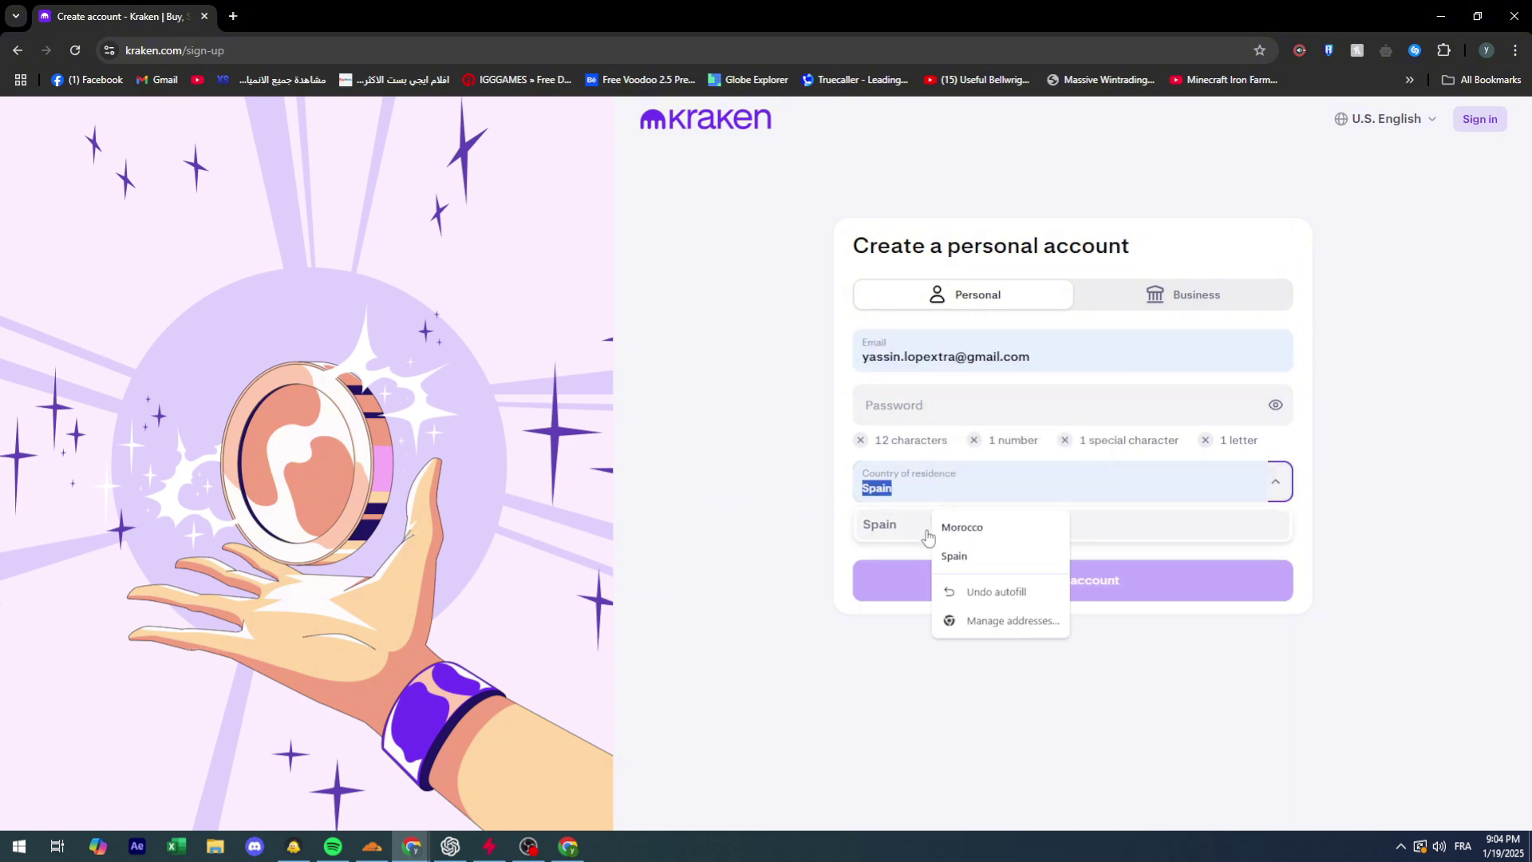
click(966, 530)
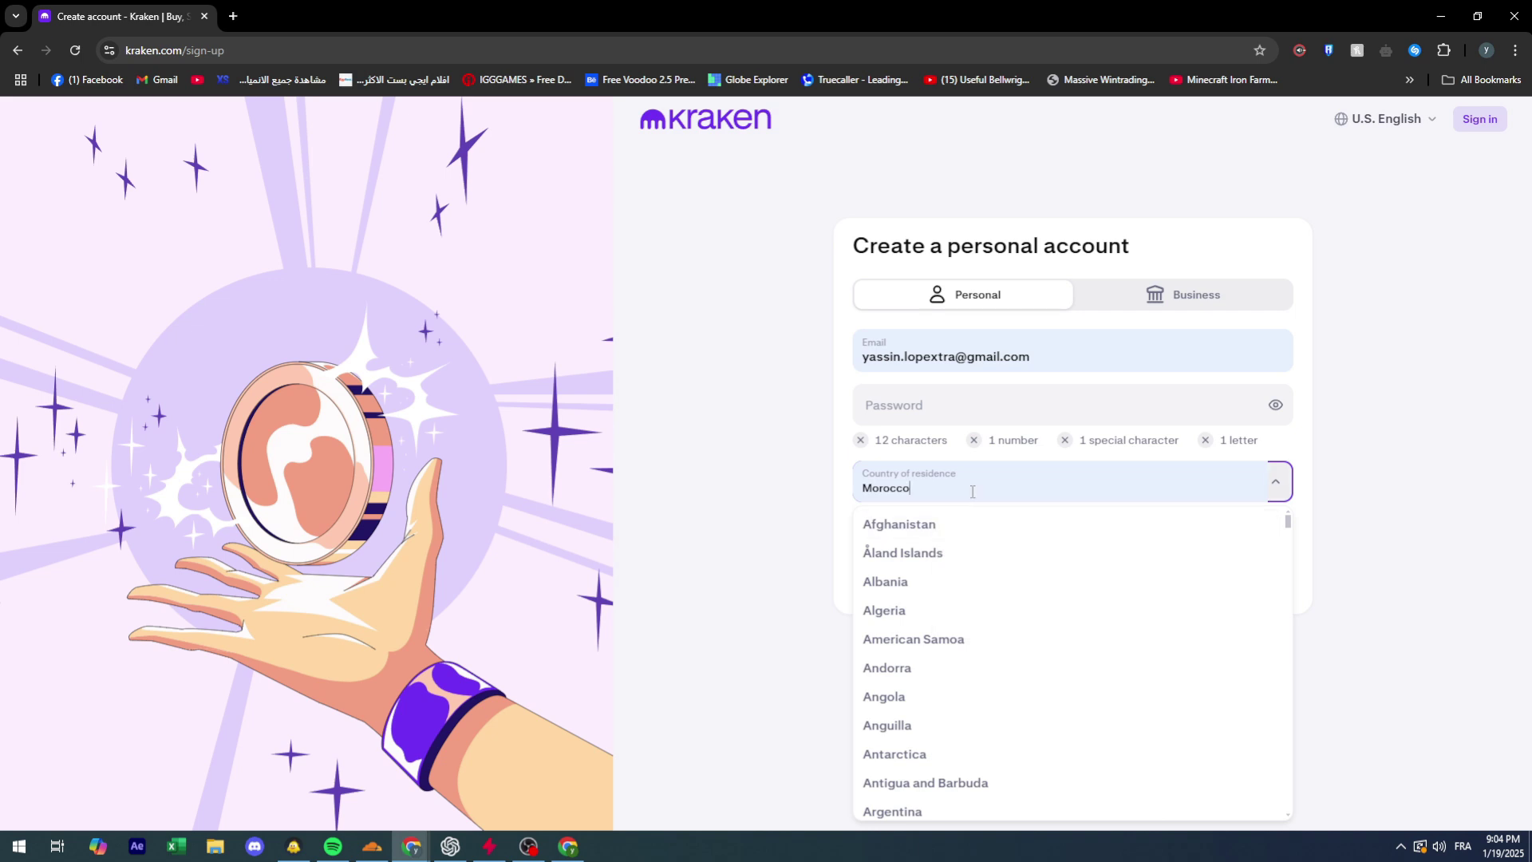
click(934, 463)
click(882, 539)
Decline the browser's suggested strong password and enter a self-chosen account password that meets all the listed requirements.
click(911, 413)
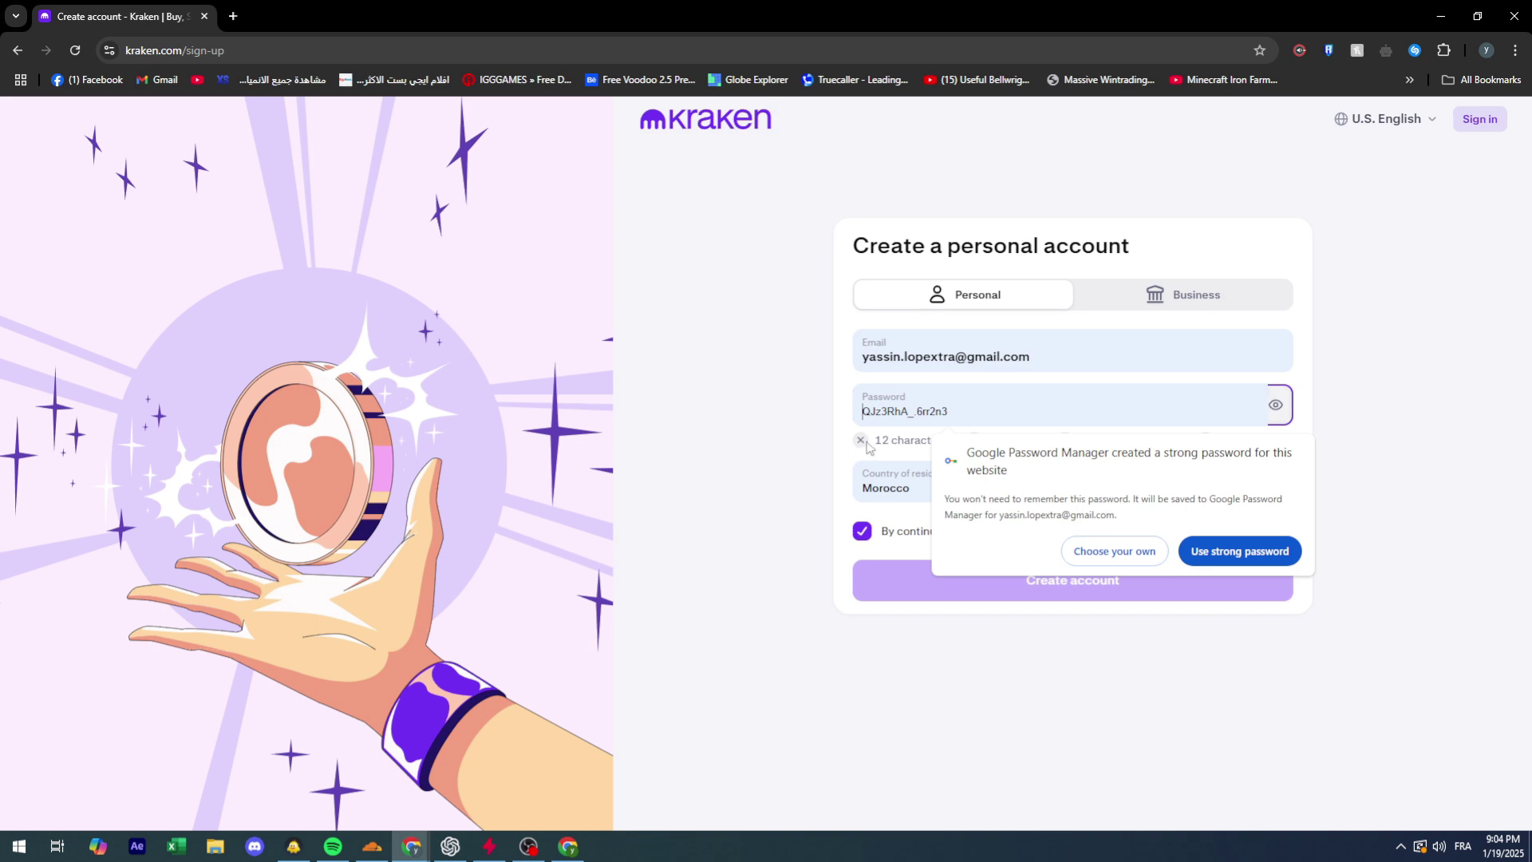
click(1115, 550)
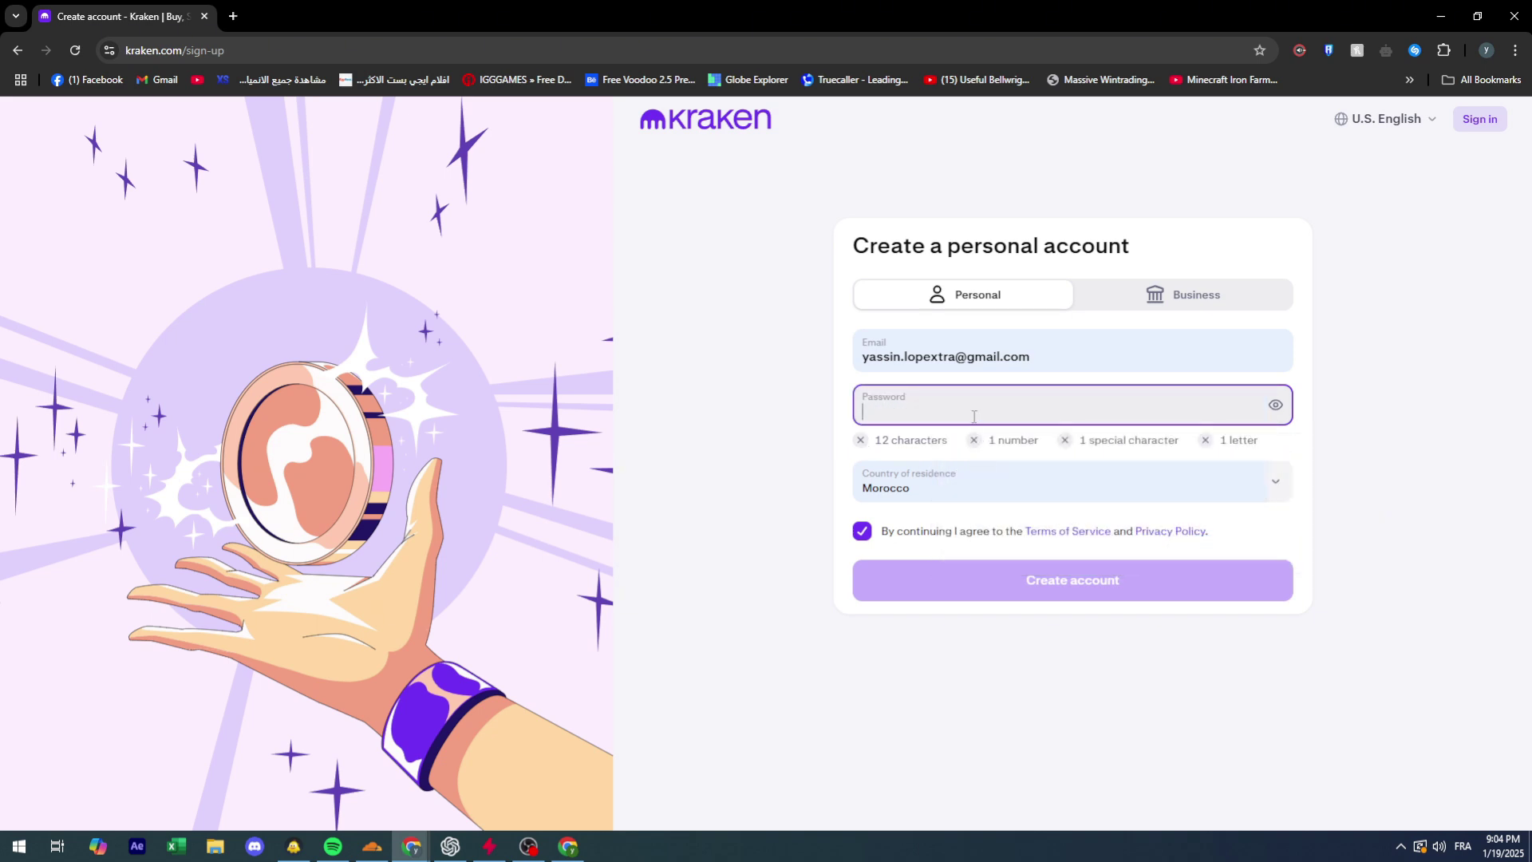
click(1281, 409)
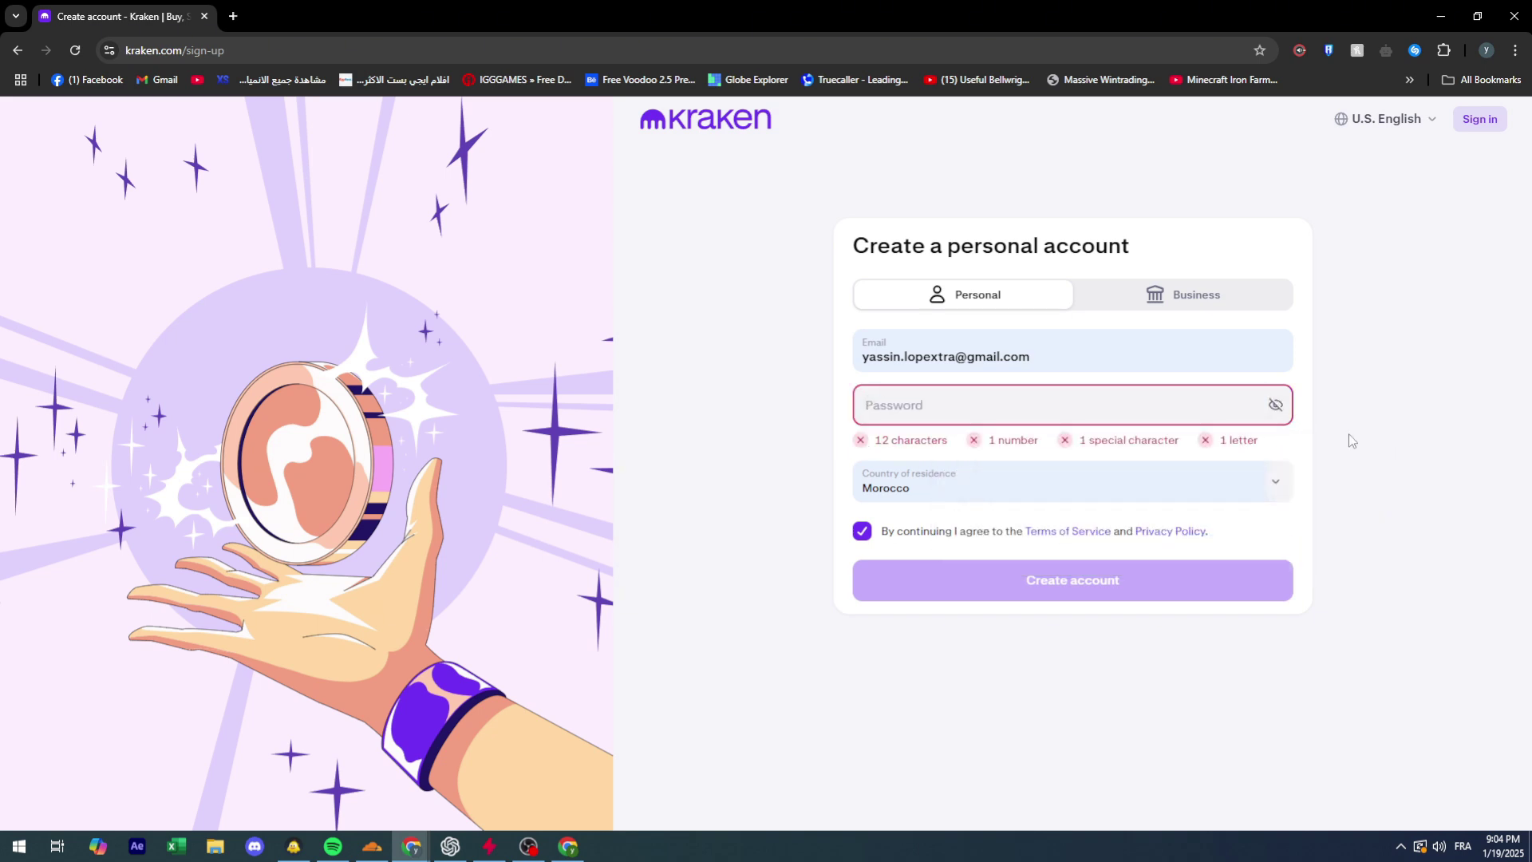
click(1115, 551)
click(951, 413)
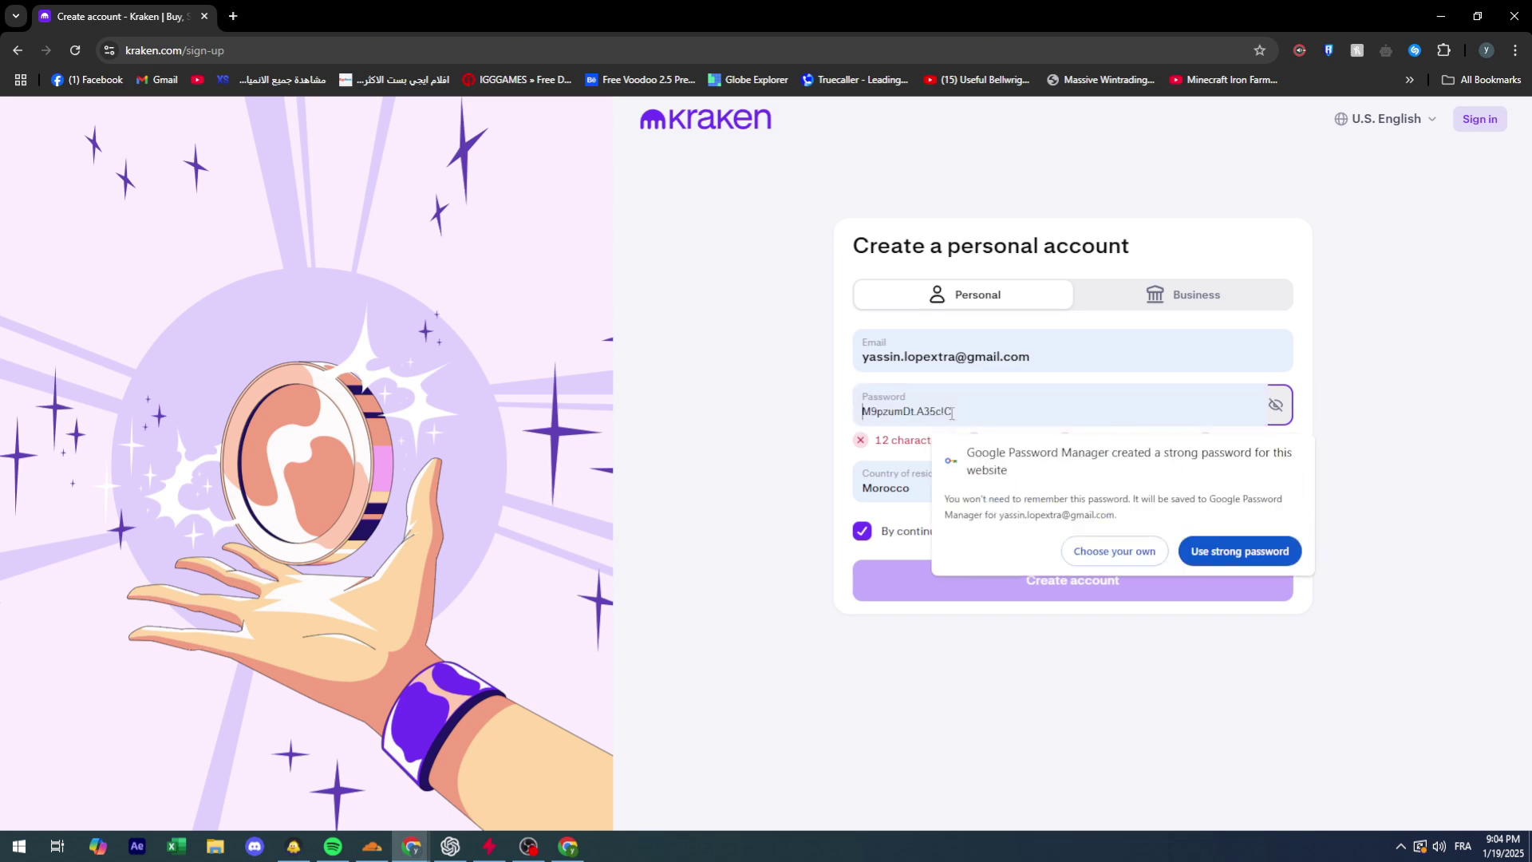
click(1087, 559)
text(h)
key(BackSpace)
click(1275, 406)
text(h)
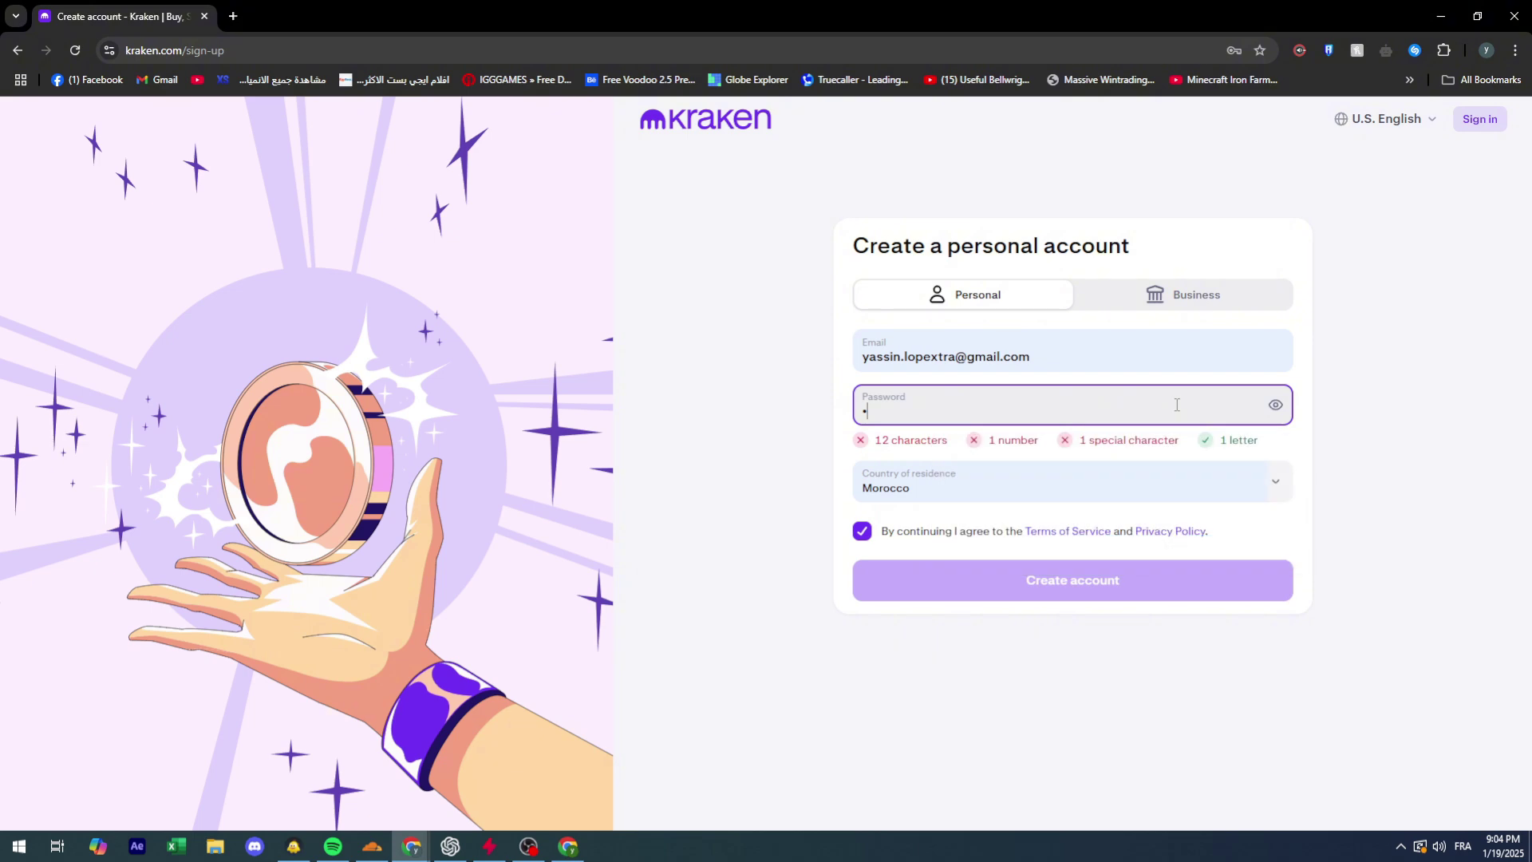
key(BackSpace)
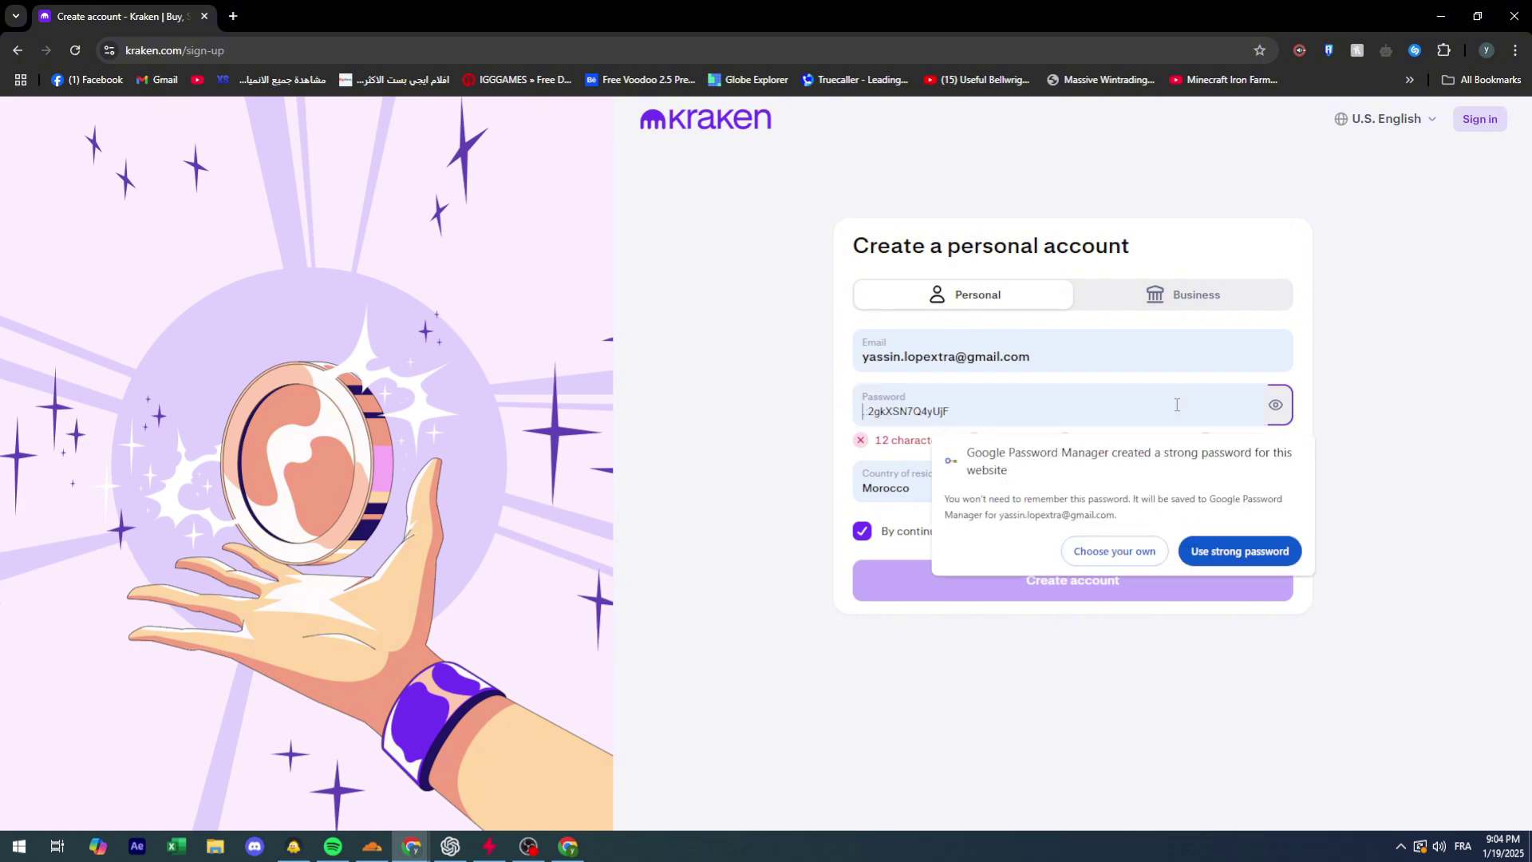
text(h)
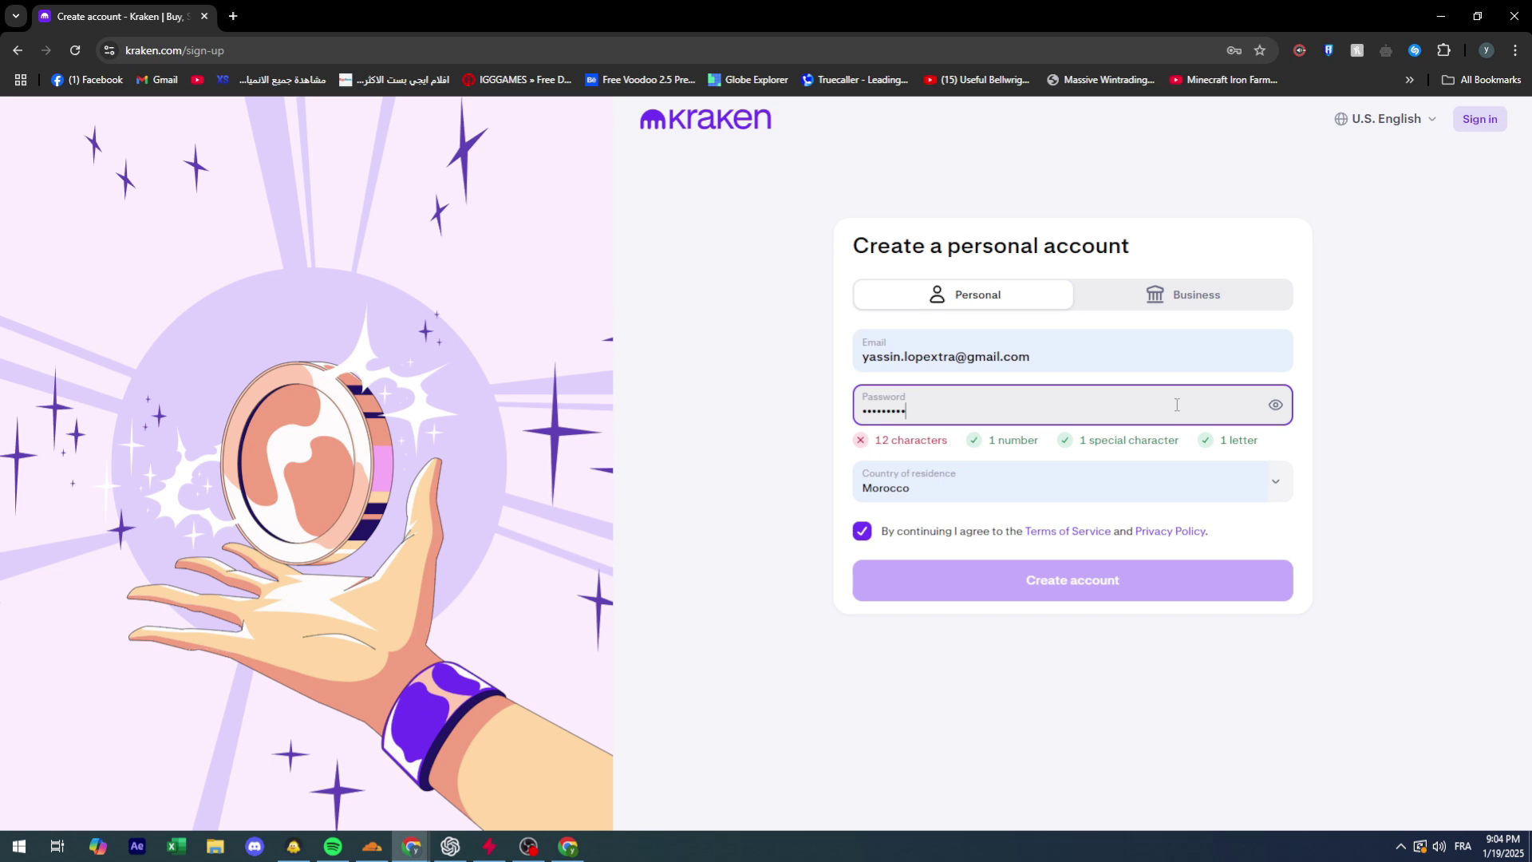
text(••)
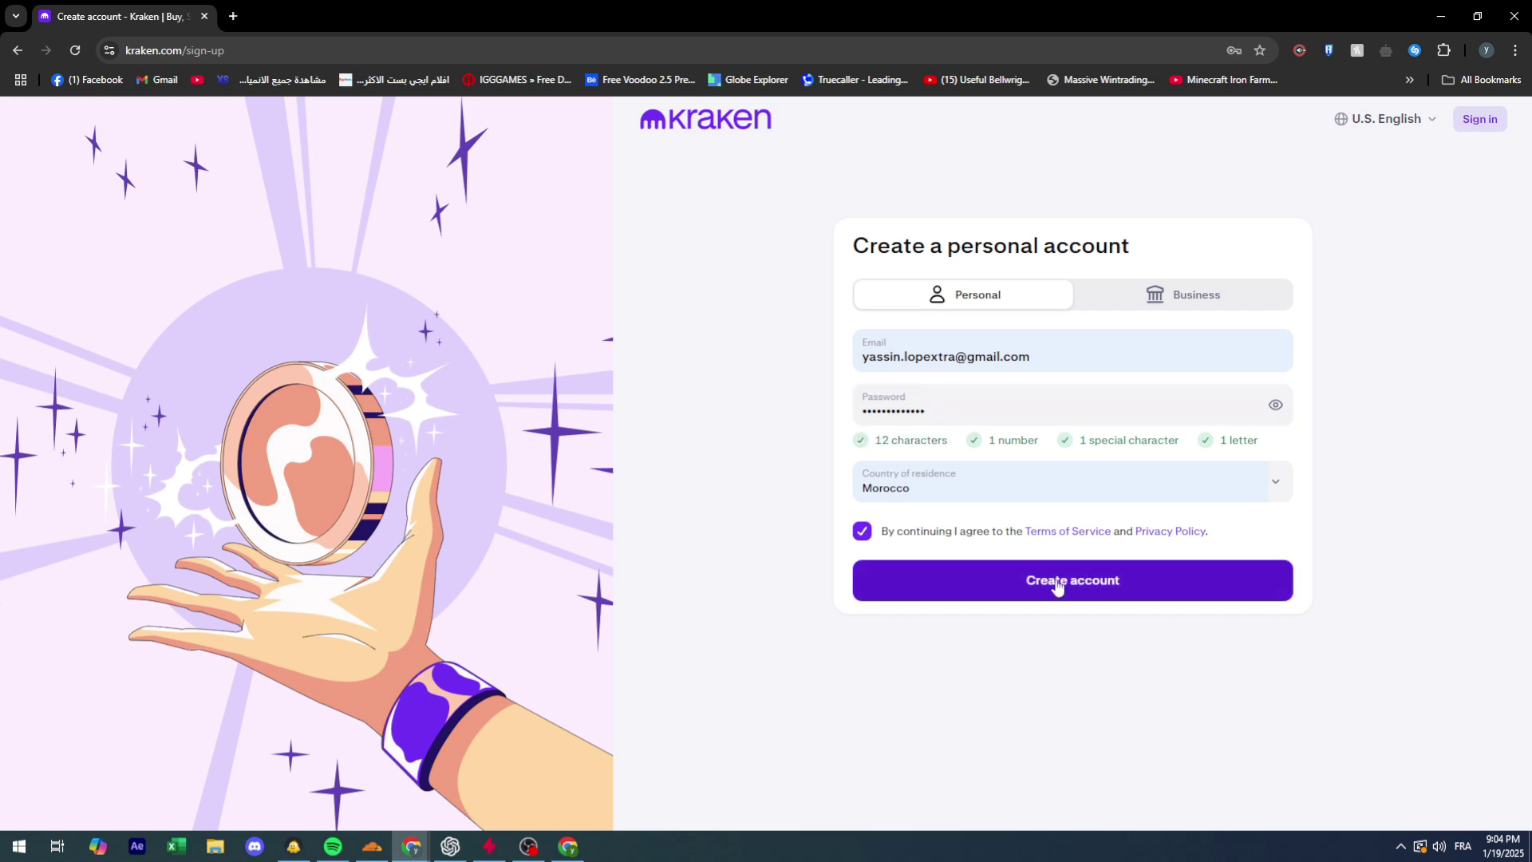
Create the personal account and save its login in the browser's password manager.
click(1062, 583)
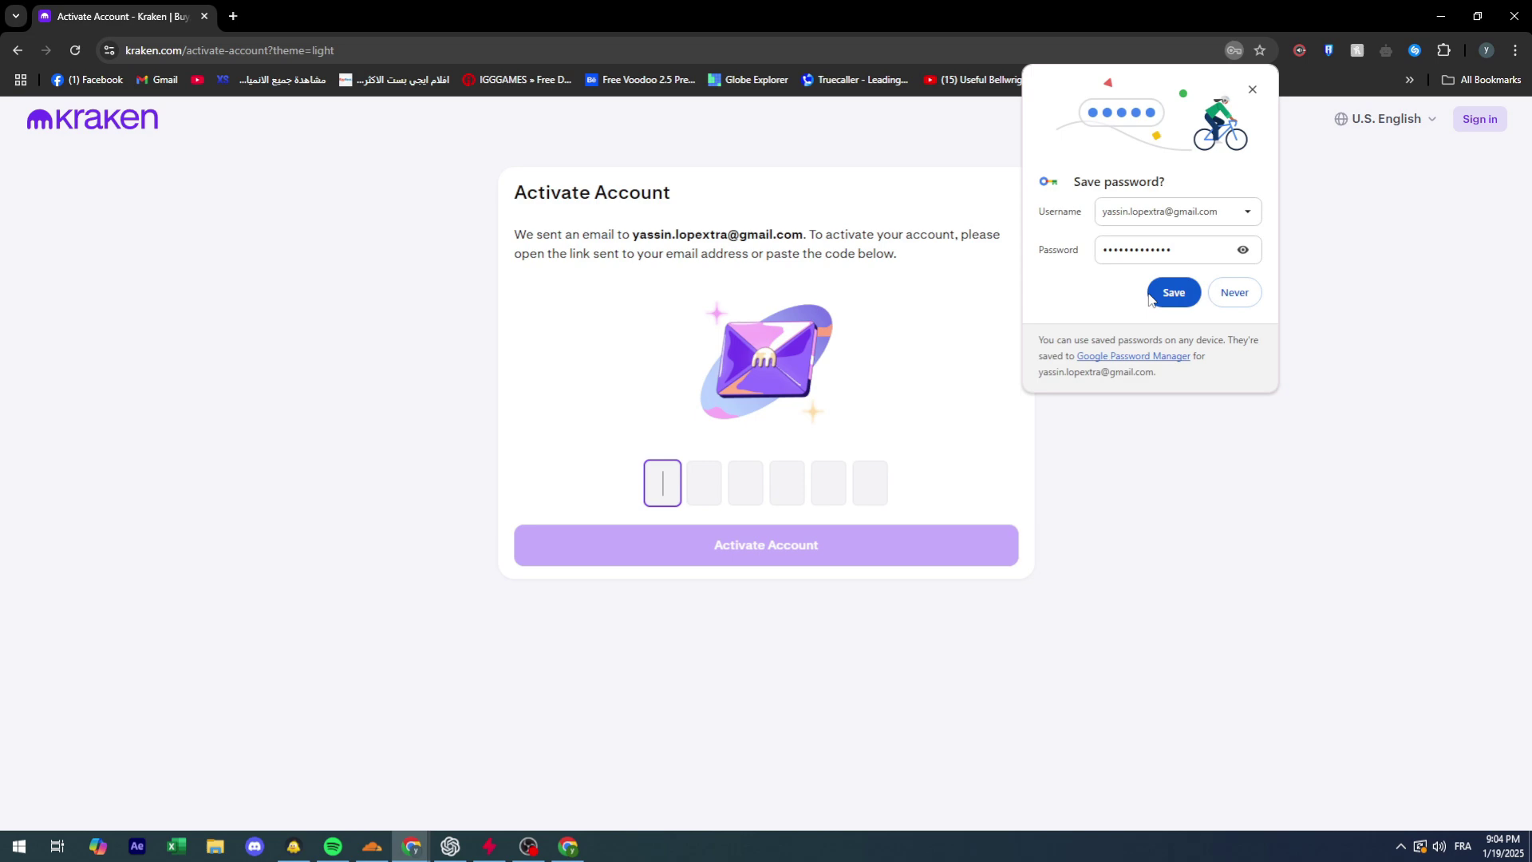
click(1170, 293)
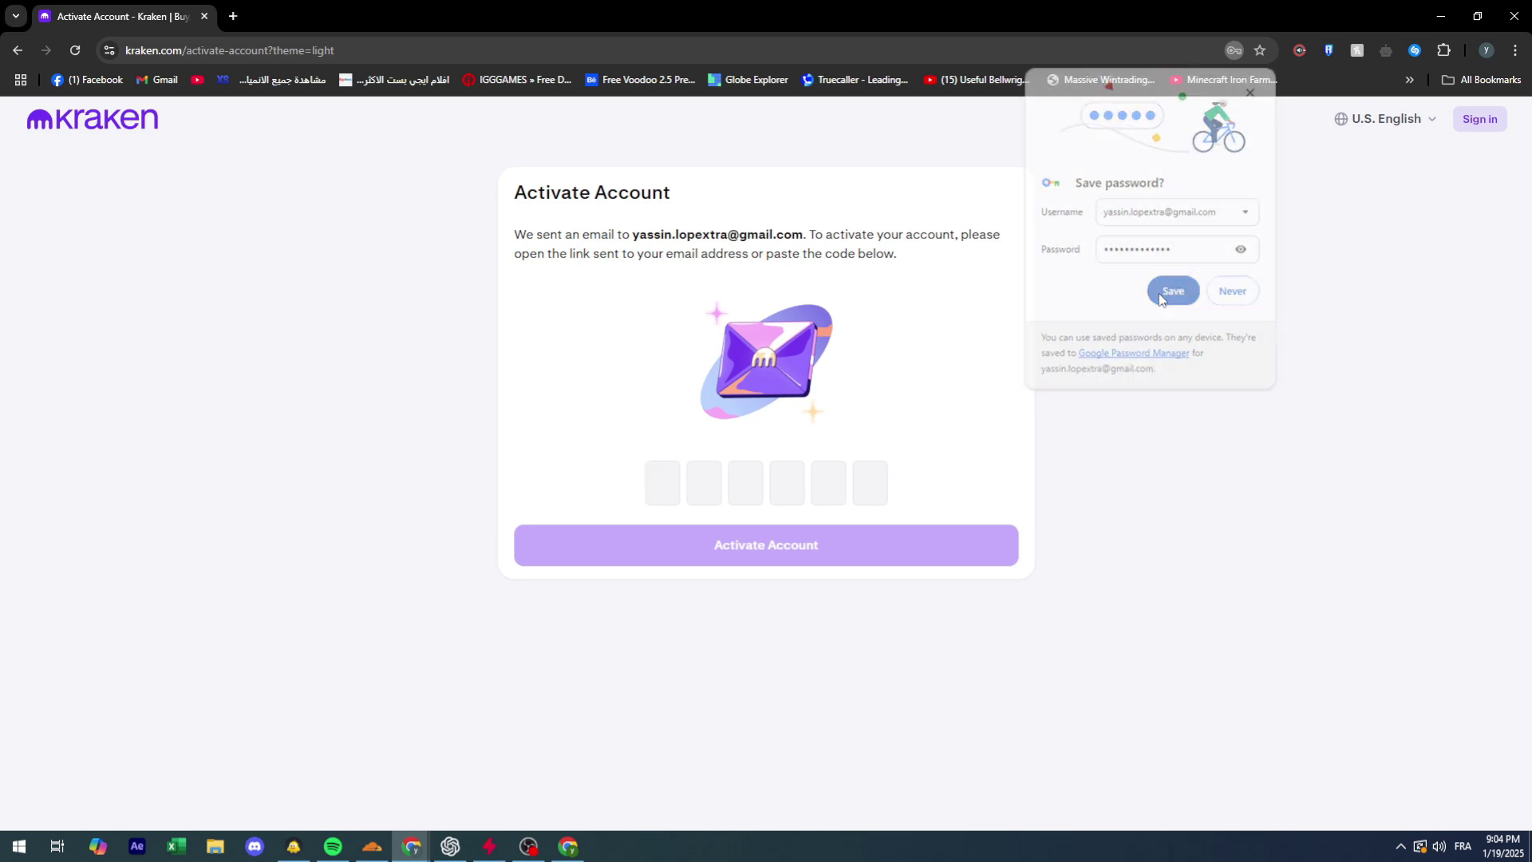
Open Gmail in a new tab and show the inbox.
click(232, 16)
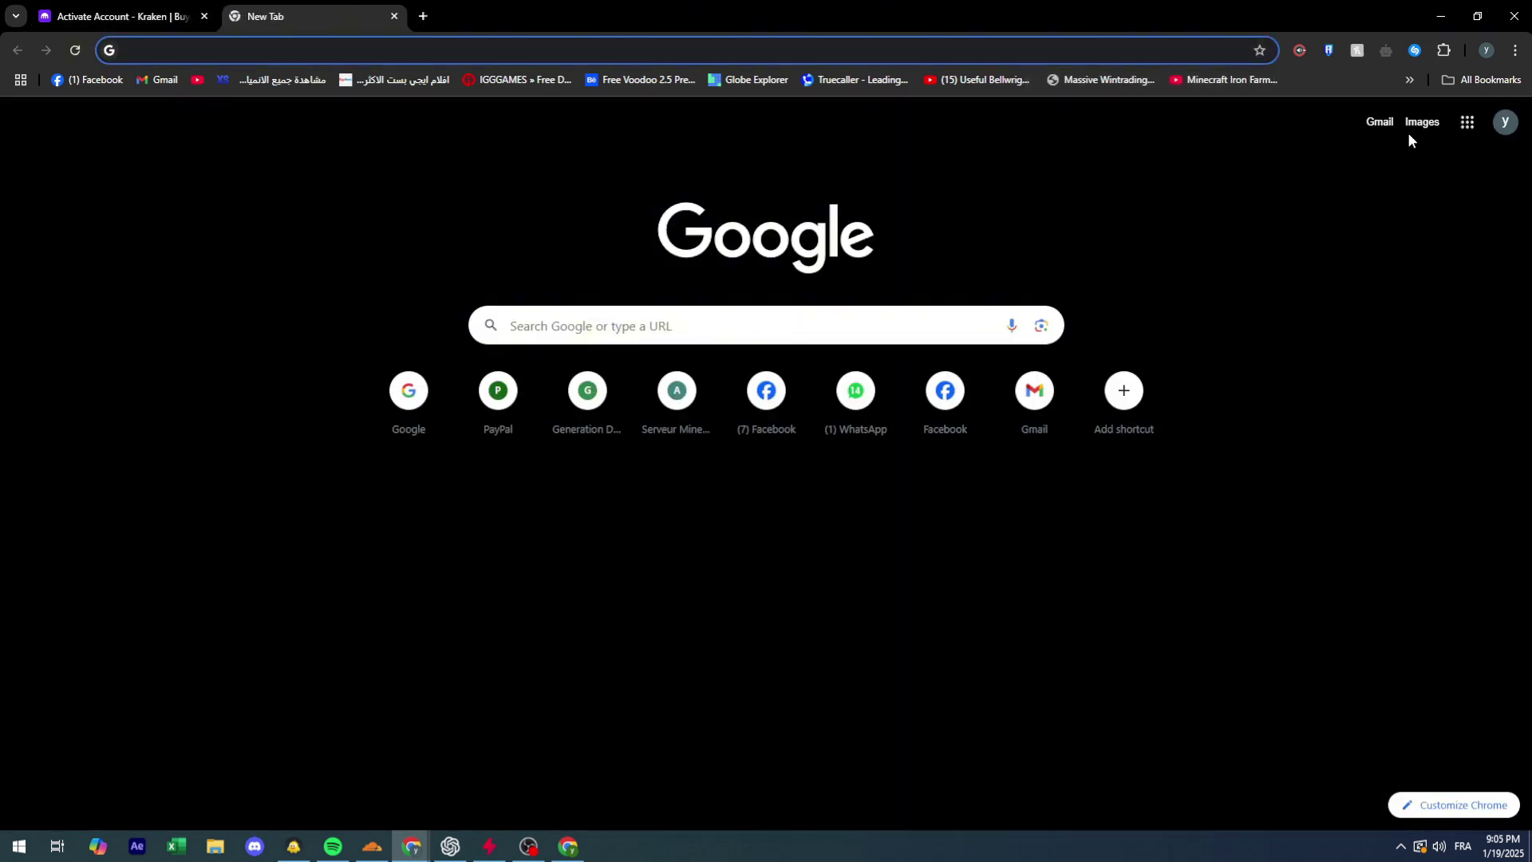
click(1373, 122)
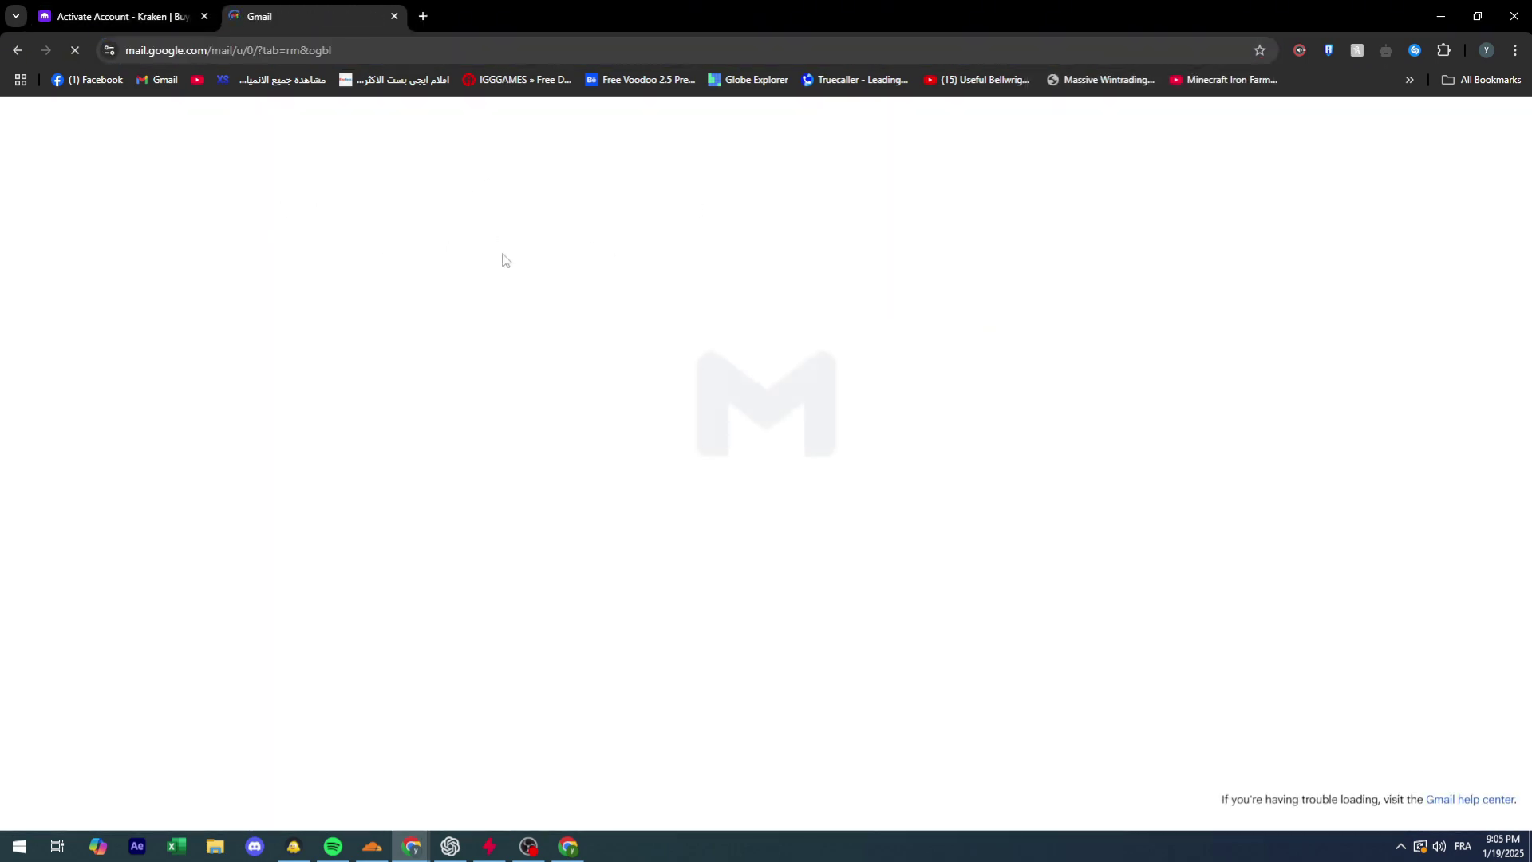
click(415, 321)
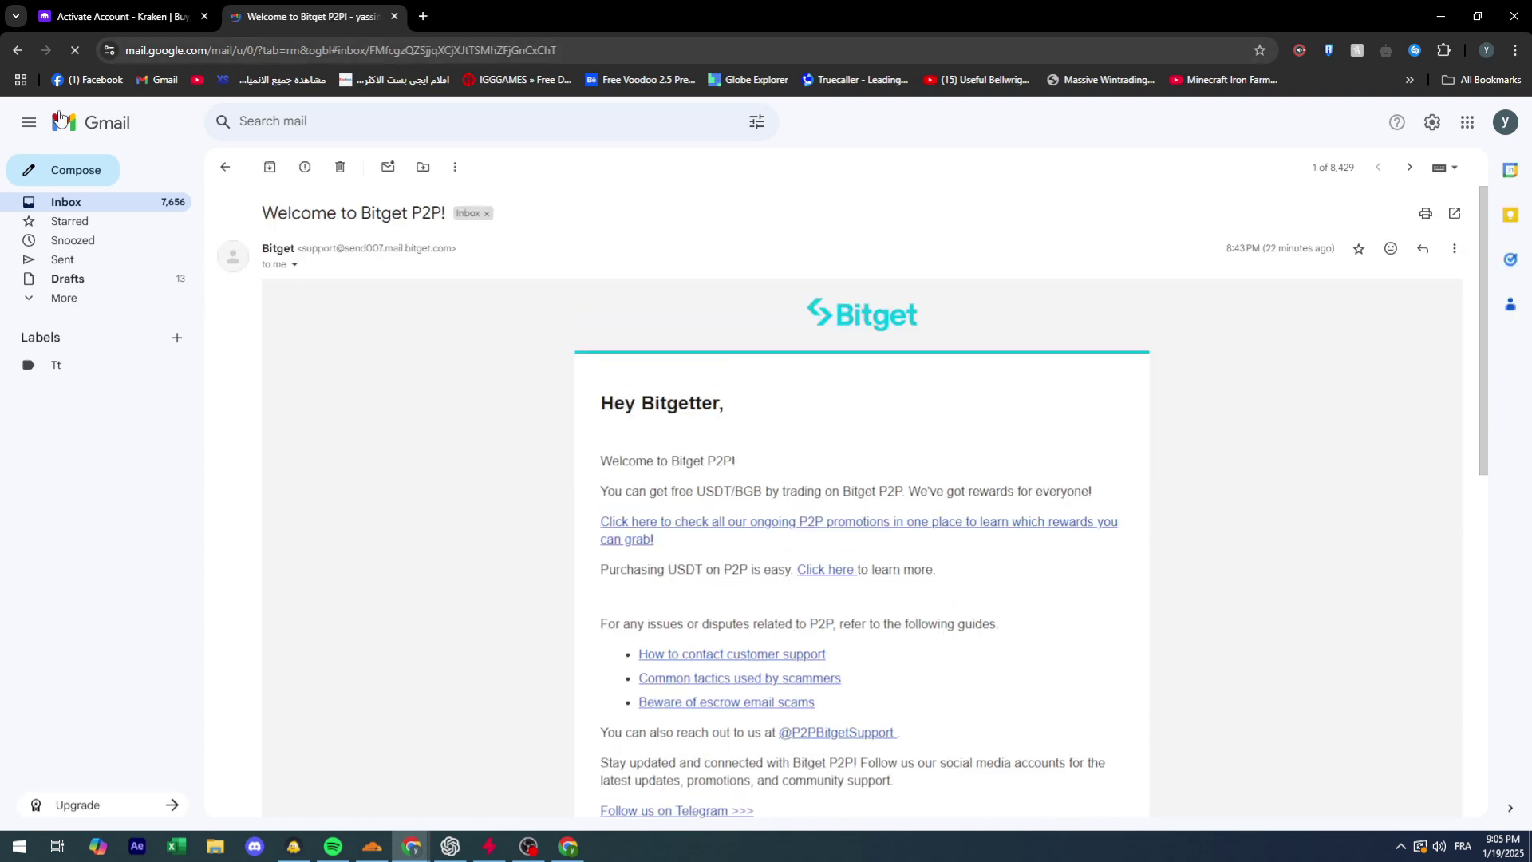
click(103, 121)
Check which e-mail address the Kraken activation page names, and return to the Gmail inbox.
key(ctrl+shift+Tab)
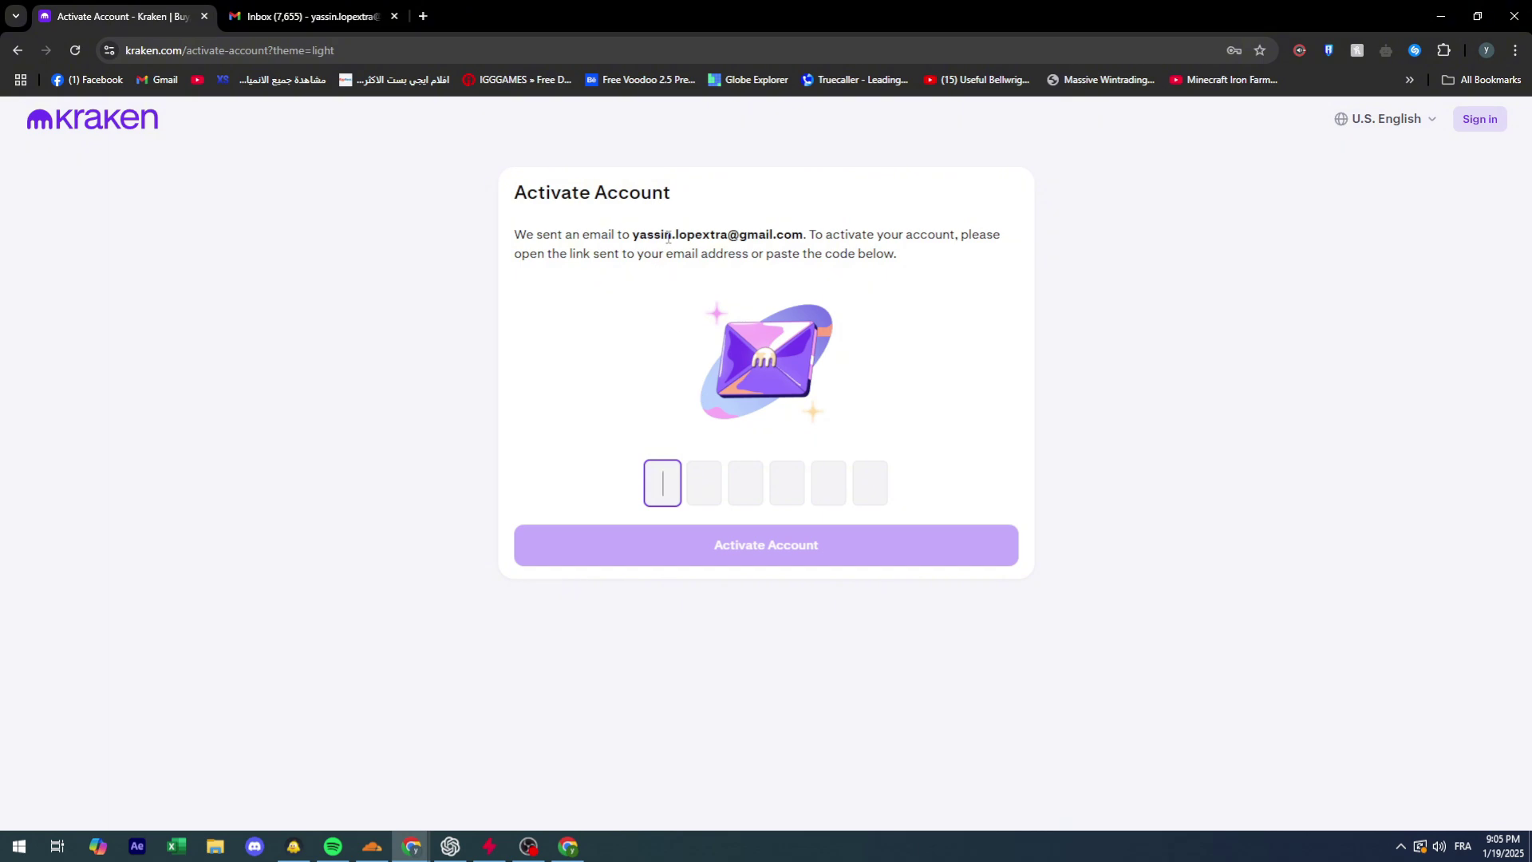
drag(671, 237, 648, 235)
click(634, 231)
click(288, 9)
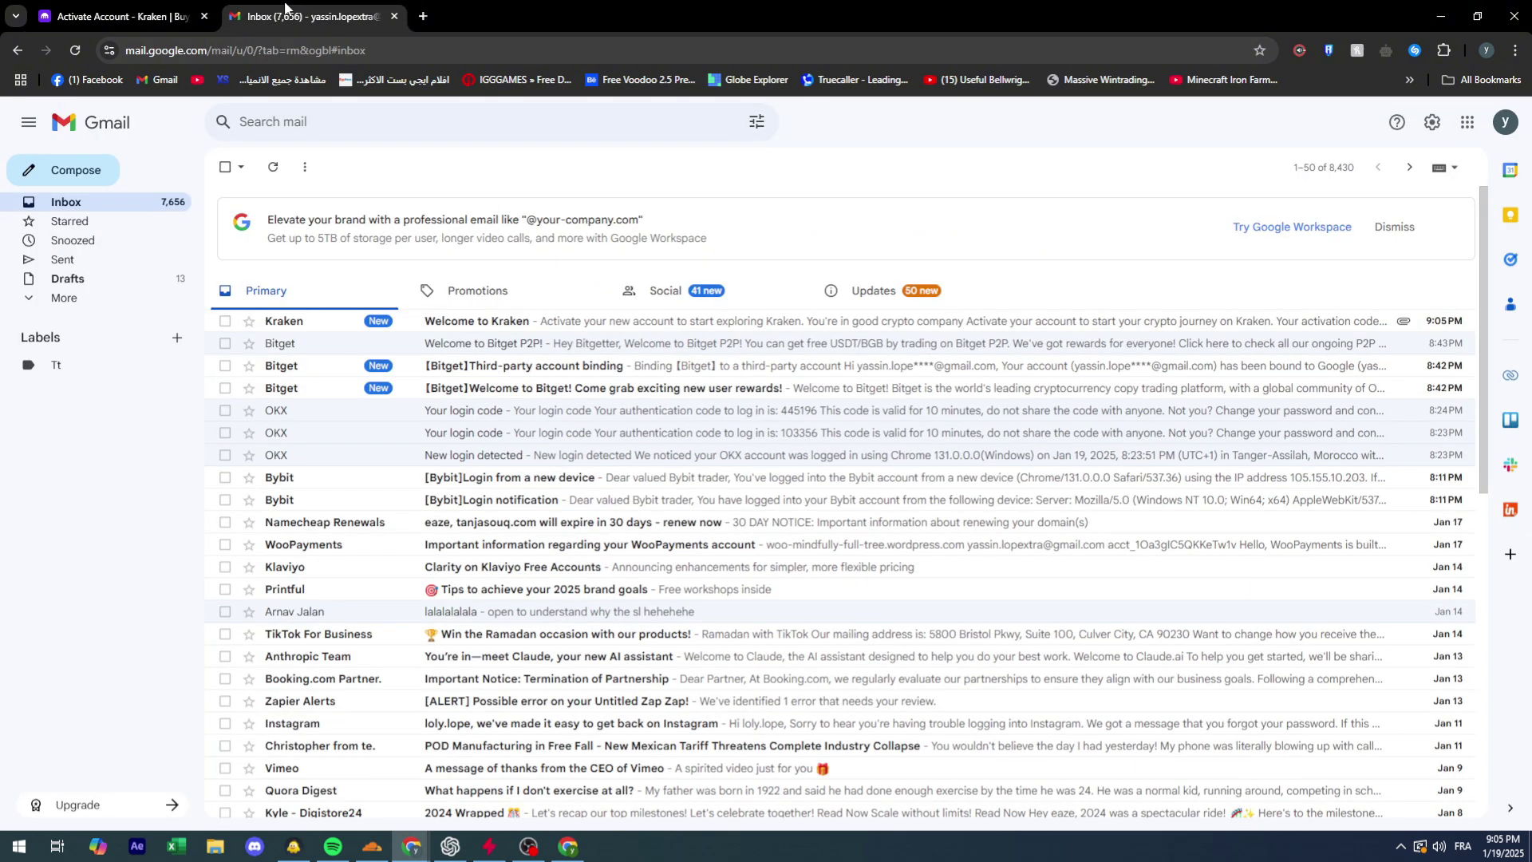
Copy the activation code from the "Welcome to Kraken" e-mail and activate the Kraken account with it.
click(330, 322)
double_click(887, 649)
key(ctrl+c)
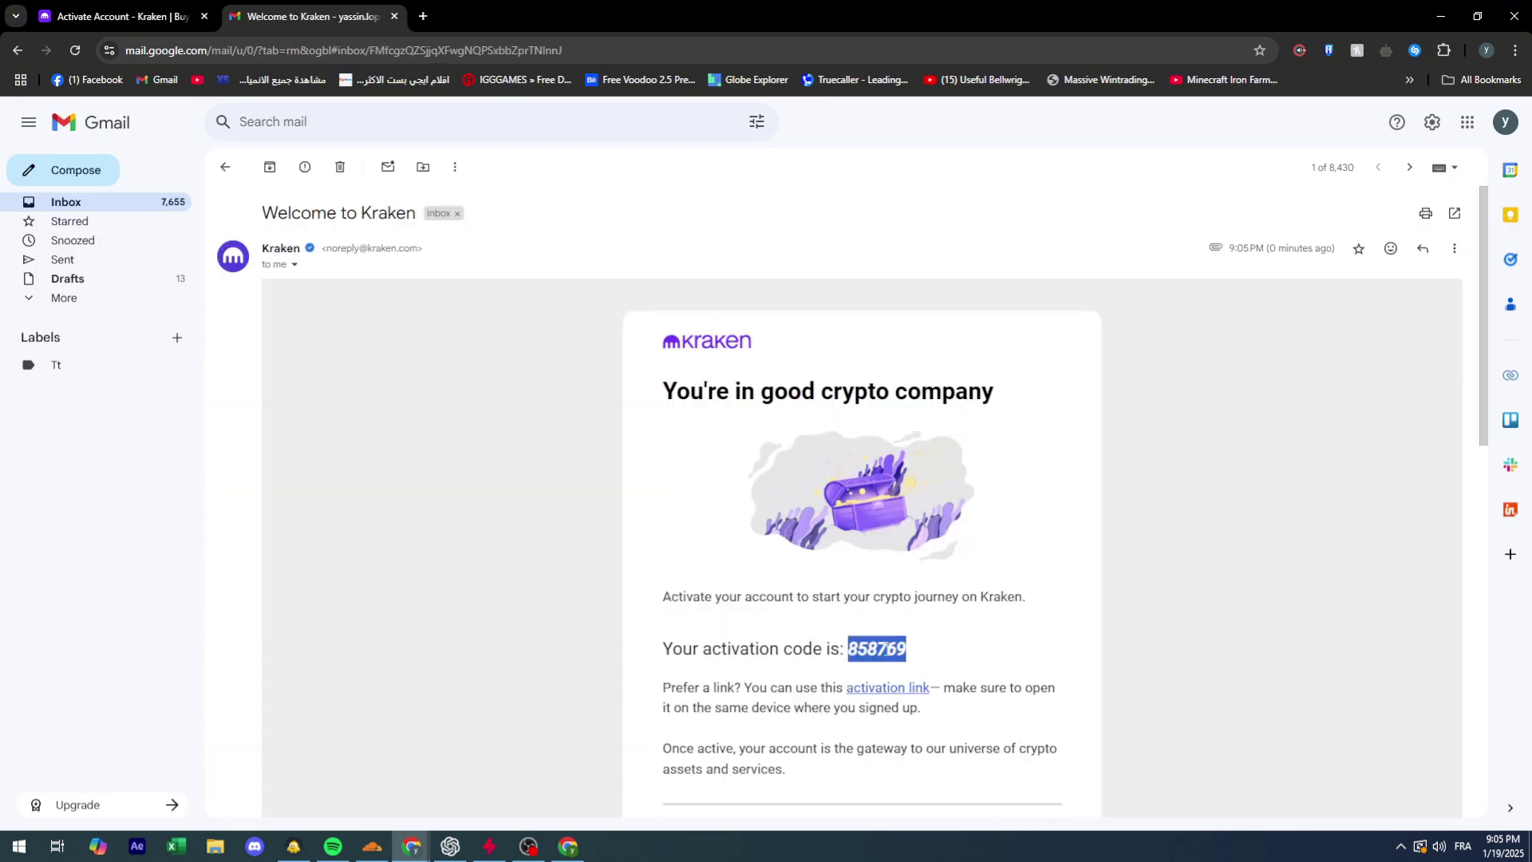
click(216, 6)
click(733, 492)
key(ctrl+v)
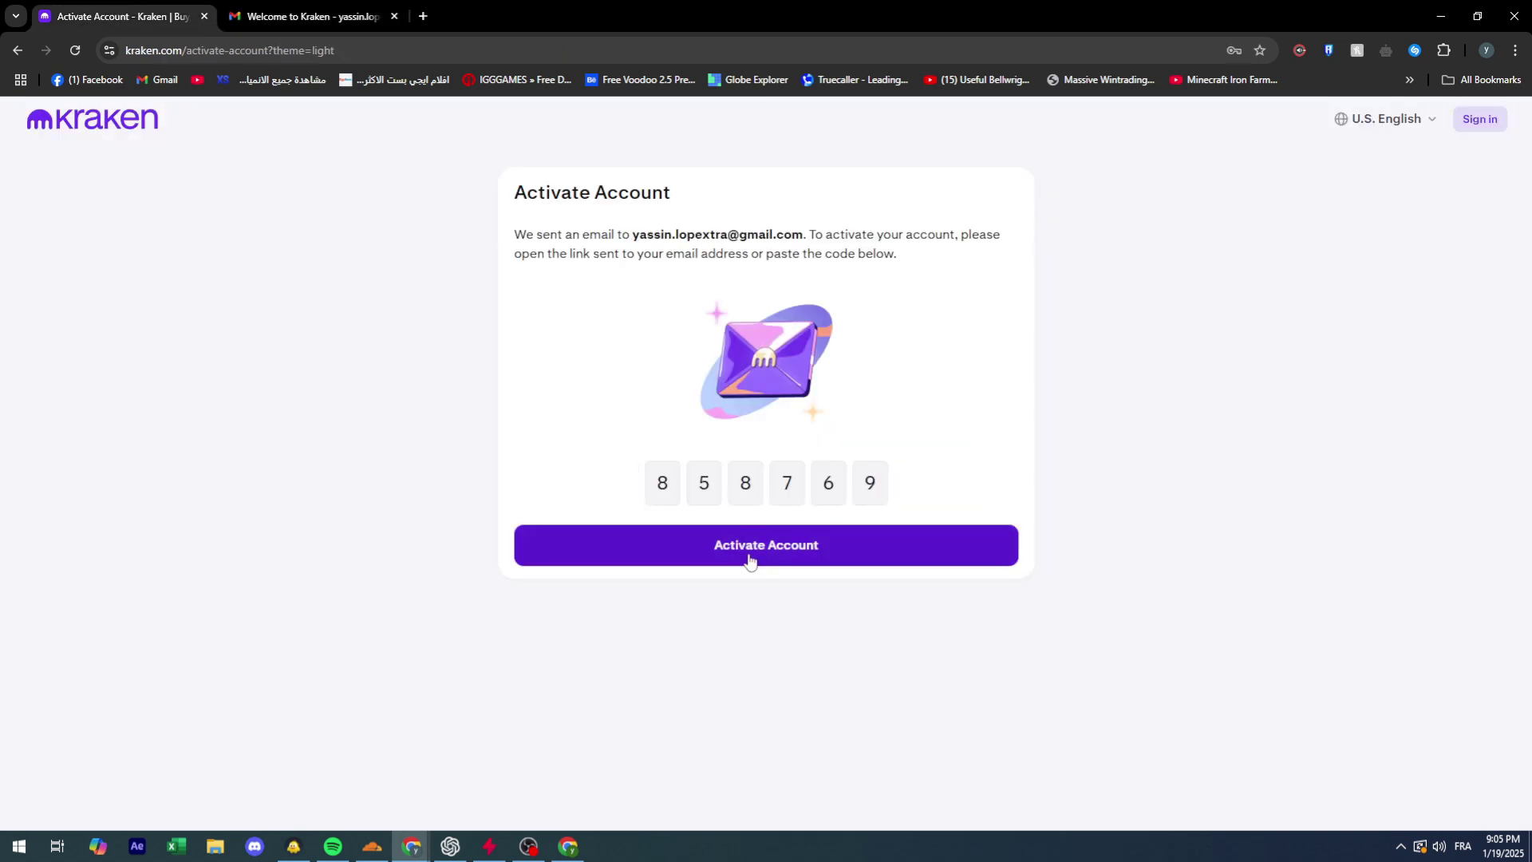
key(Return)
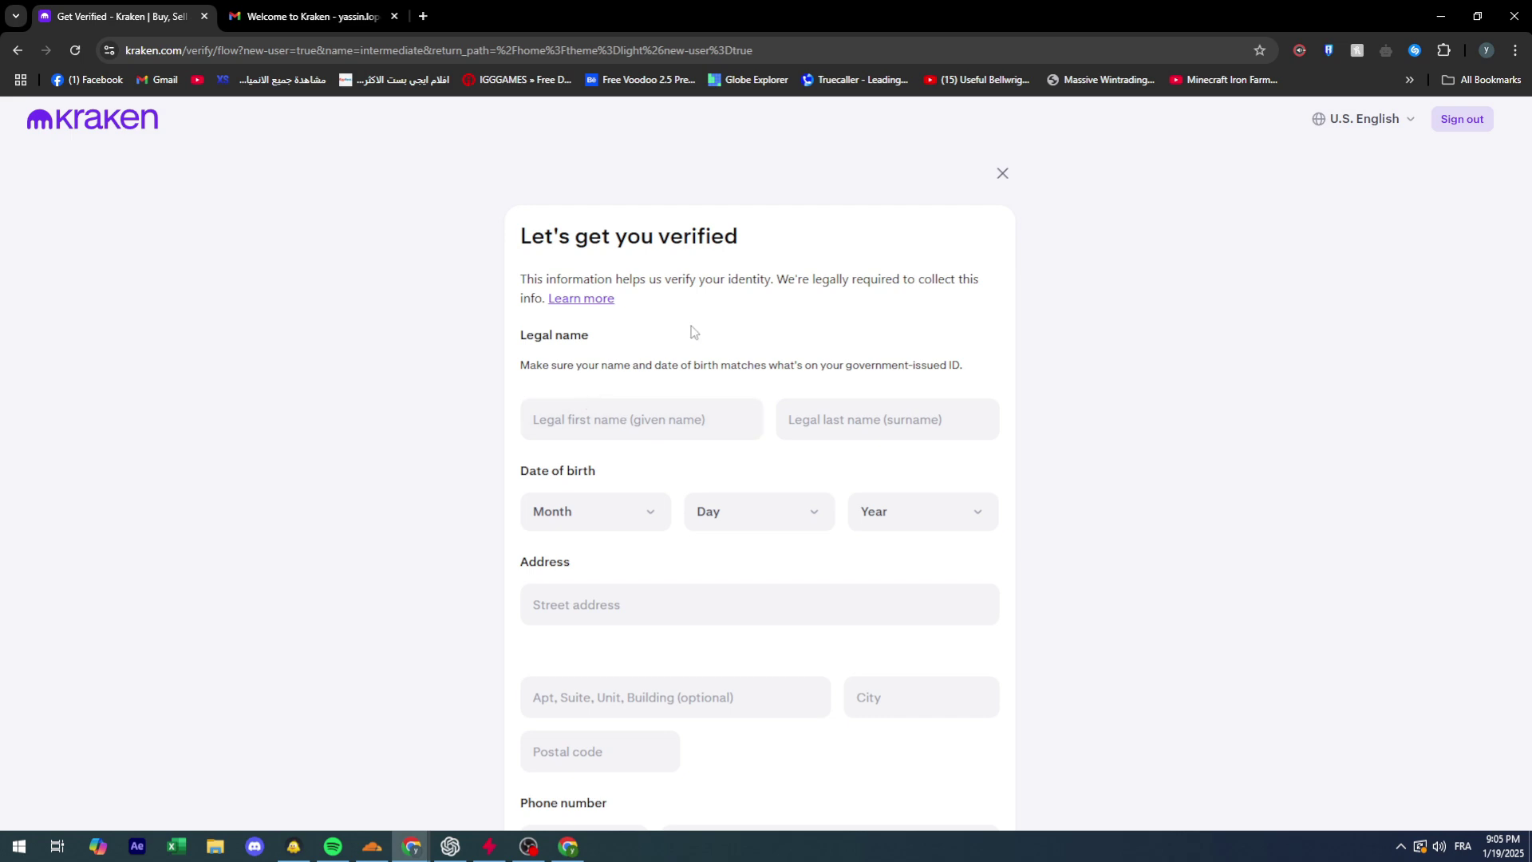
Review the identity verification form and fill in its legal name, address and phone number from the third saved browser address.
scroll(705, 214, down, 3)
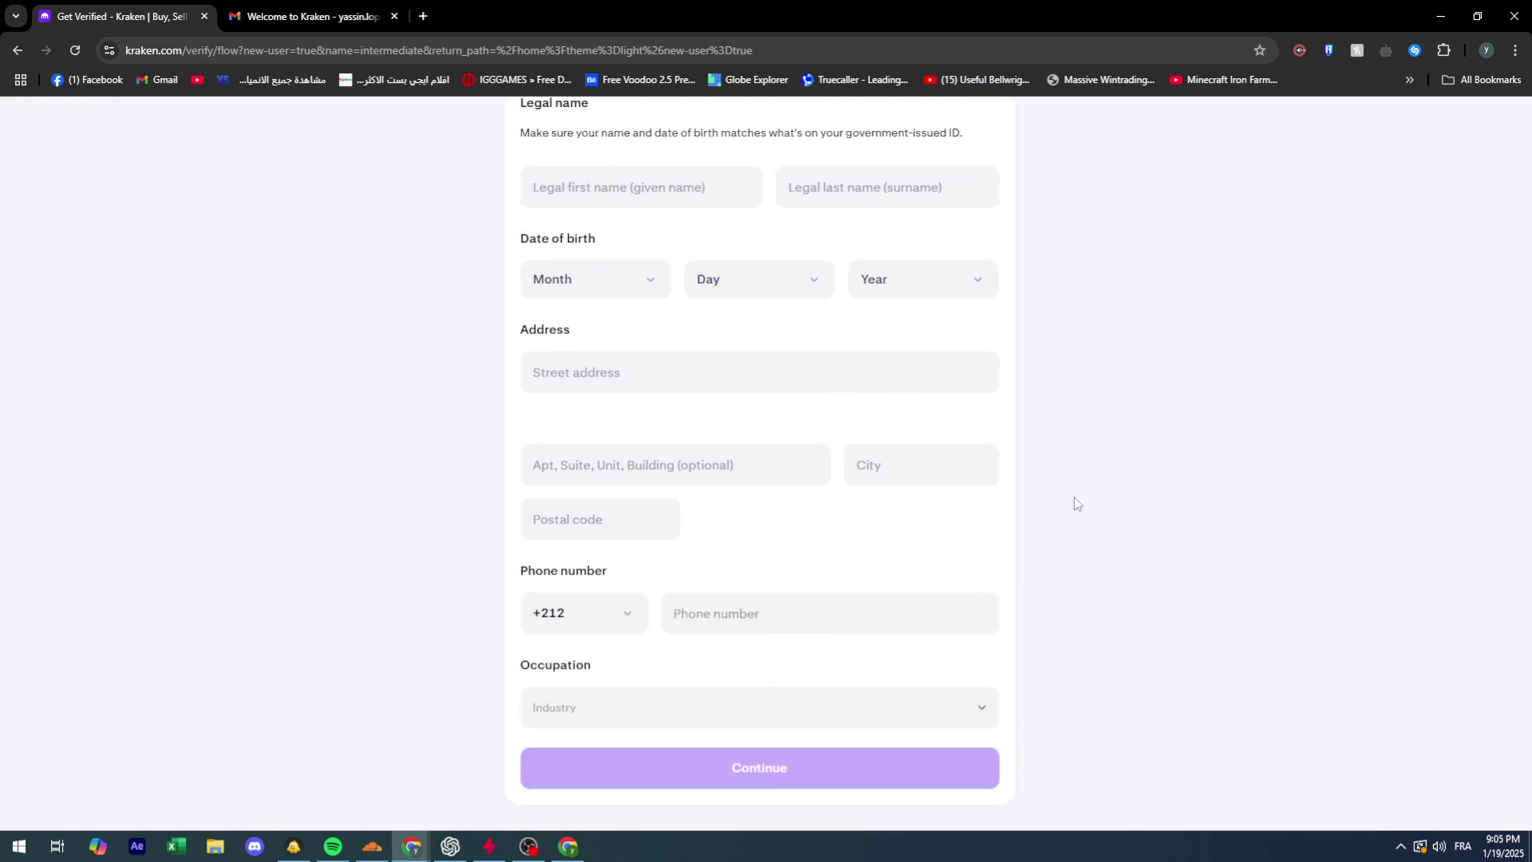
scroll(1069, 495, up, 3)
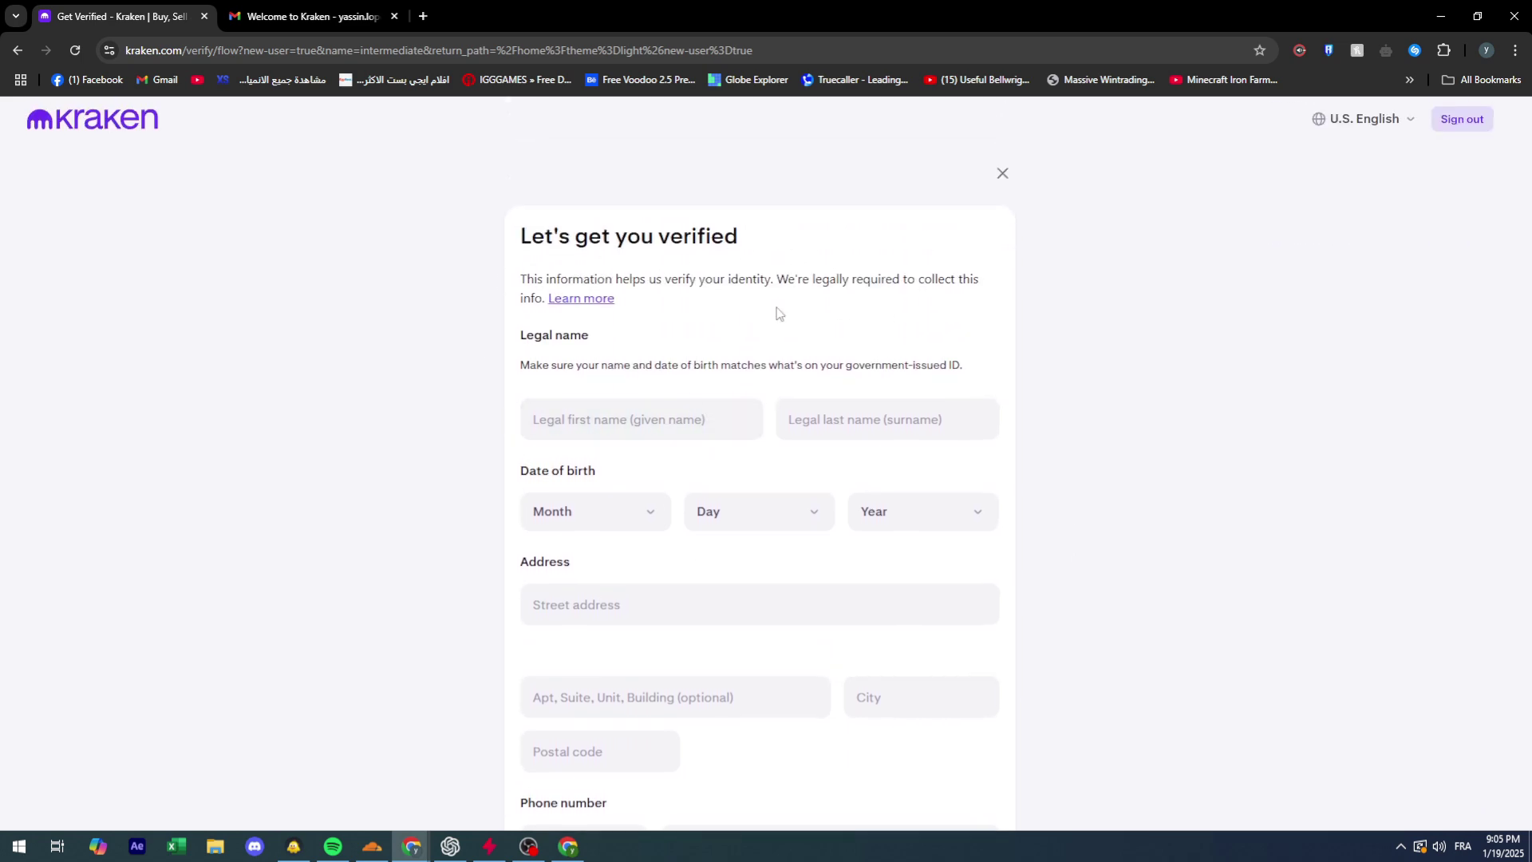
scroll(1235, 421, down, 3)
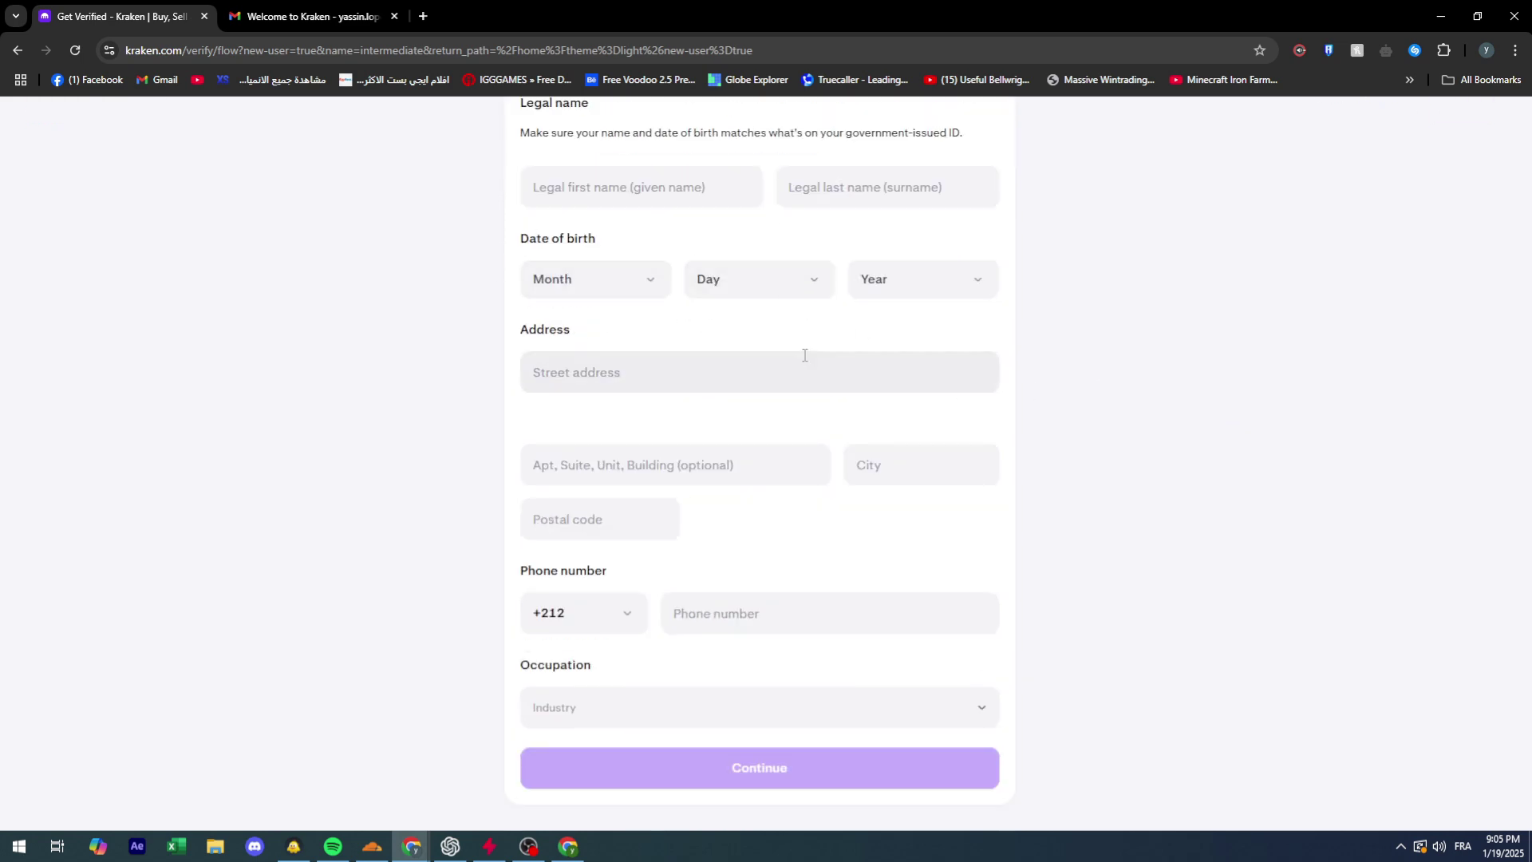
scroll(805, 355, up, 3)
click(609, 411)
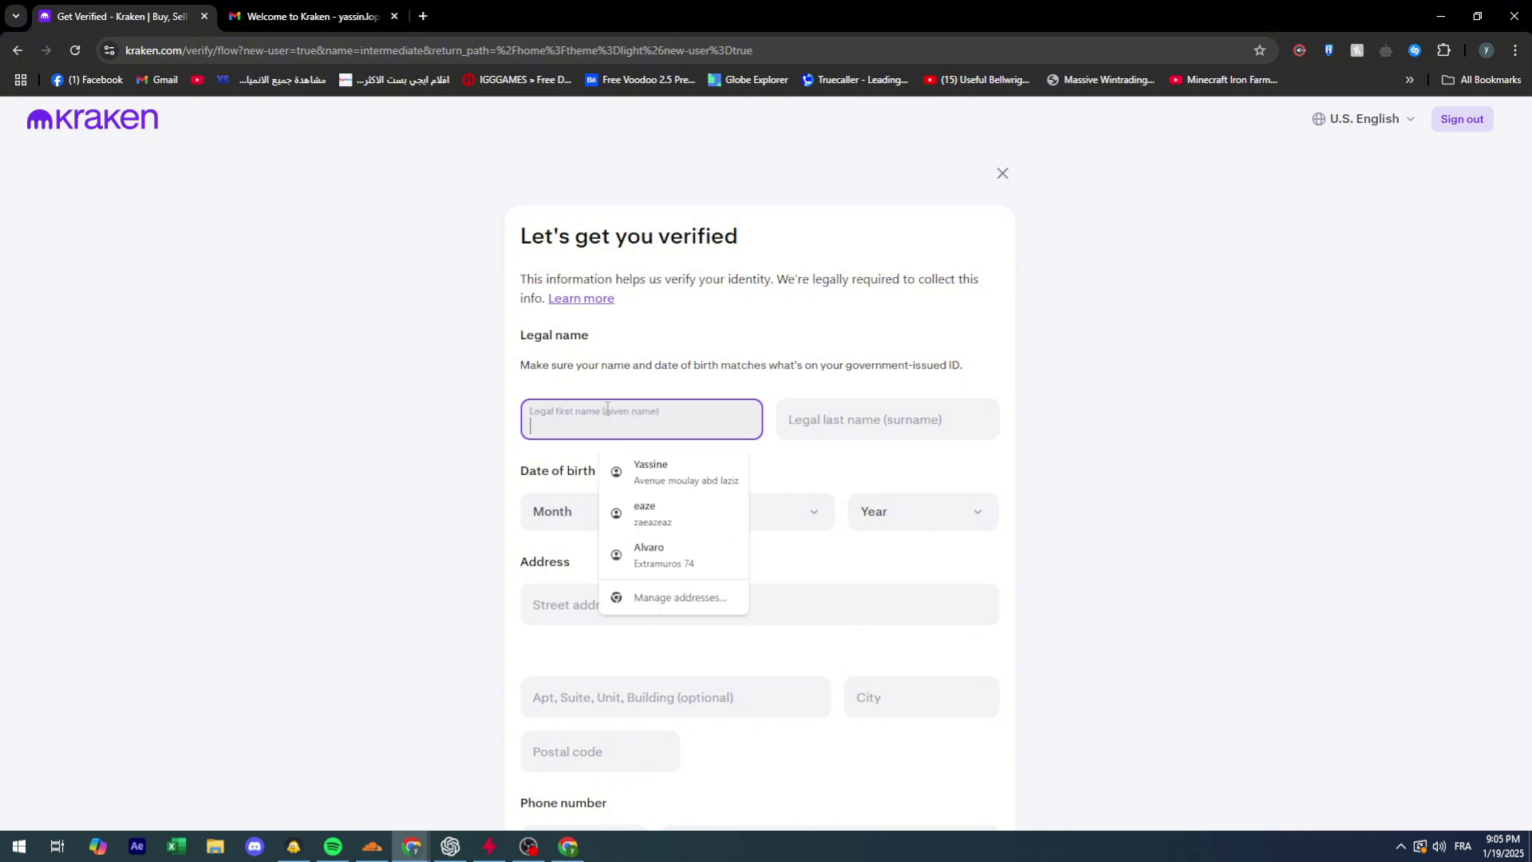
click(649, 553)
Select the month, day and year for the account holder's date of birth in the verification form.
scroll(581, 503, down, 1)
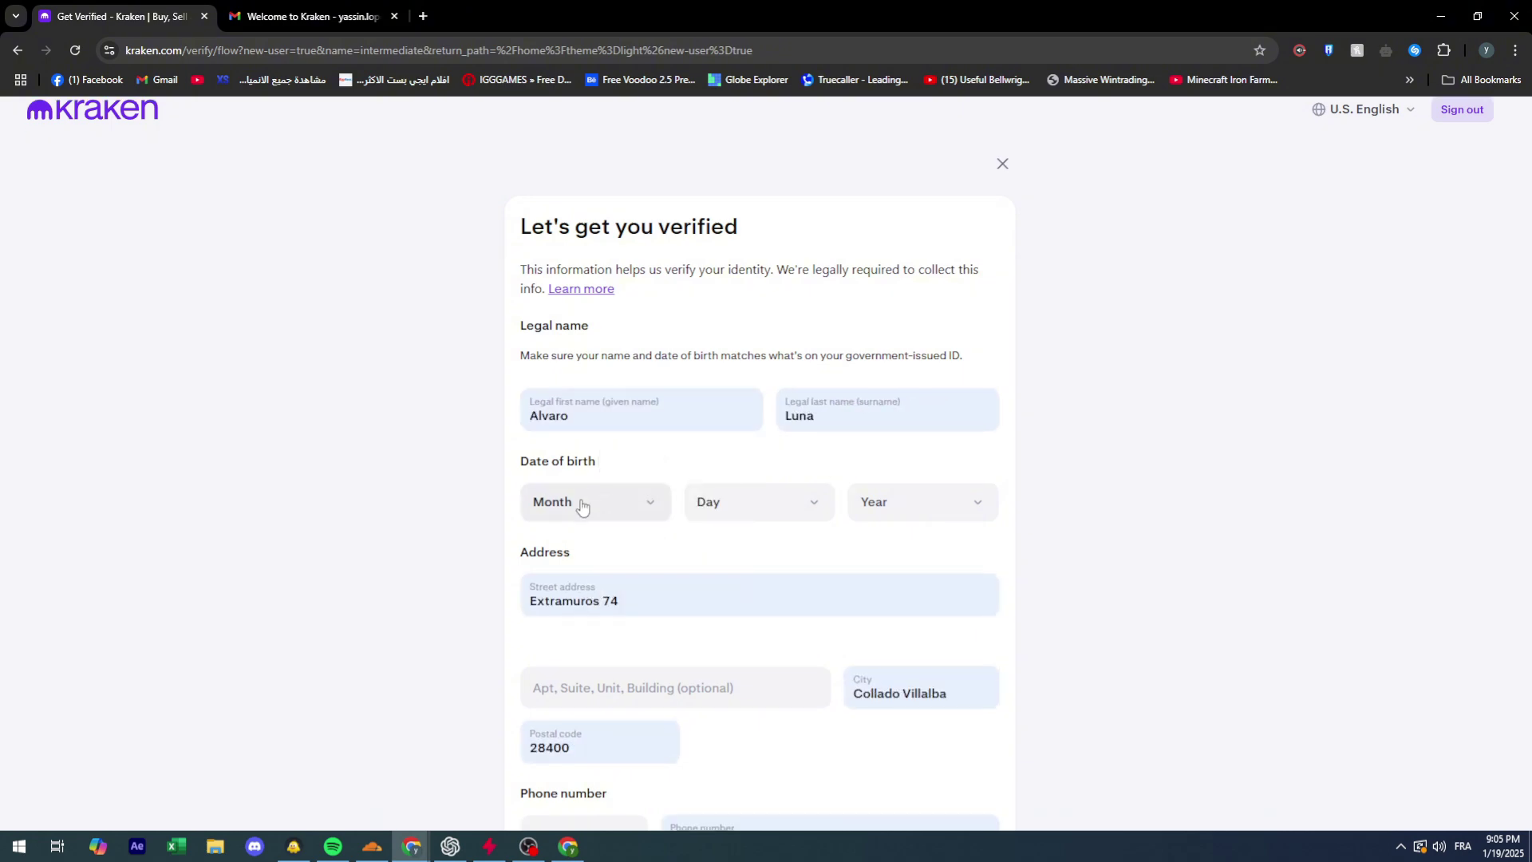
click(586, 437)
click(590, 551)
click(738, 439)
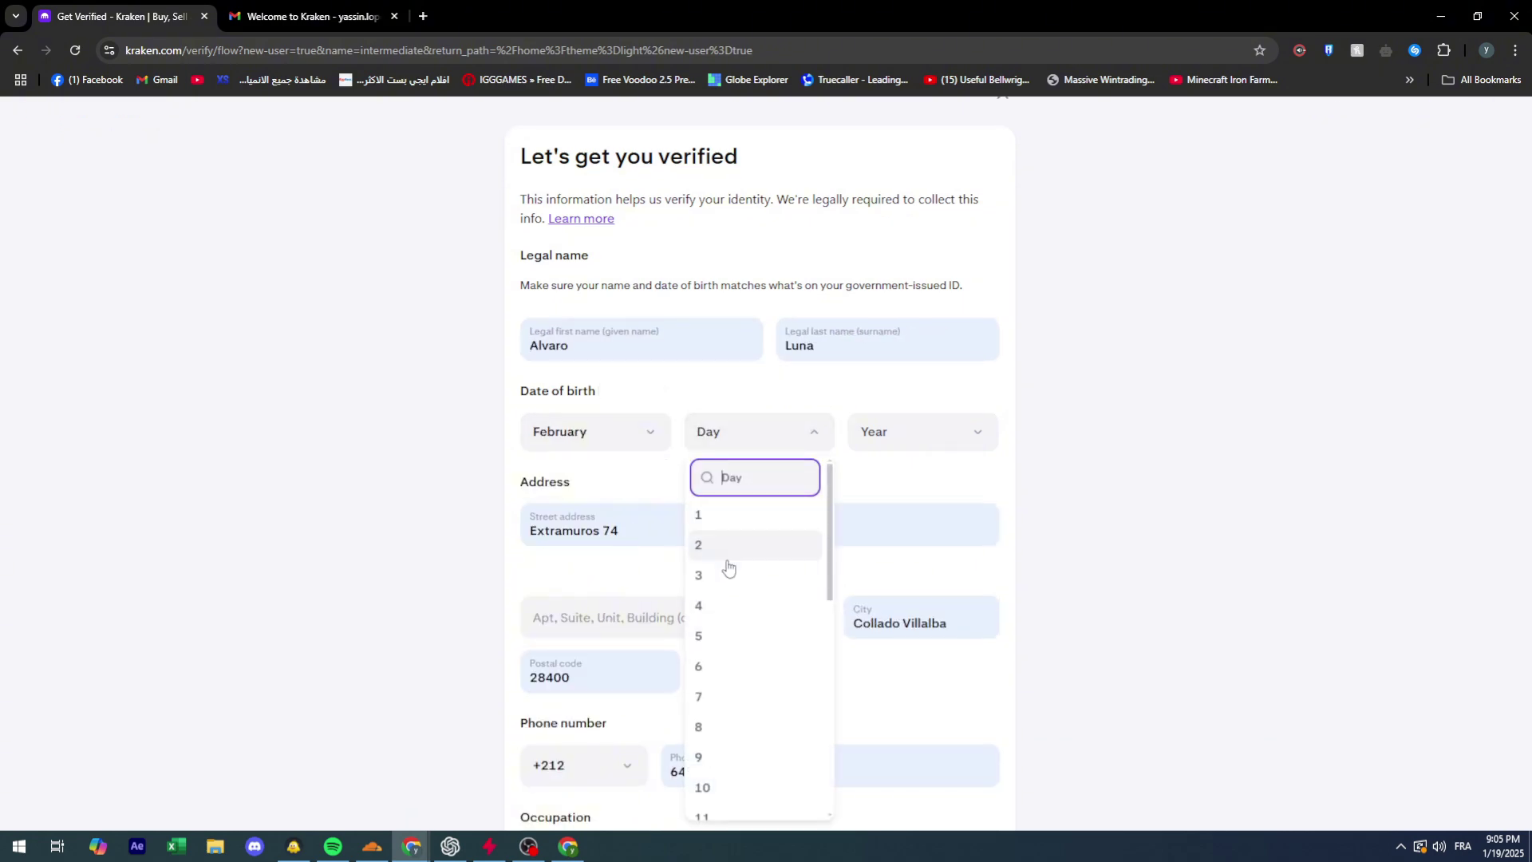
click(723, 551)
click(877, 439)
scroll(899, 578, down, 10)
click(899, 576)
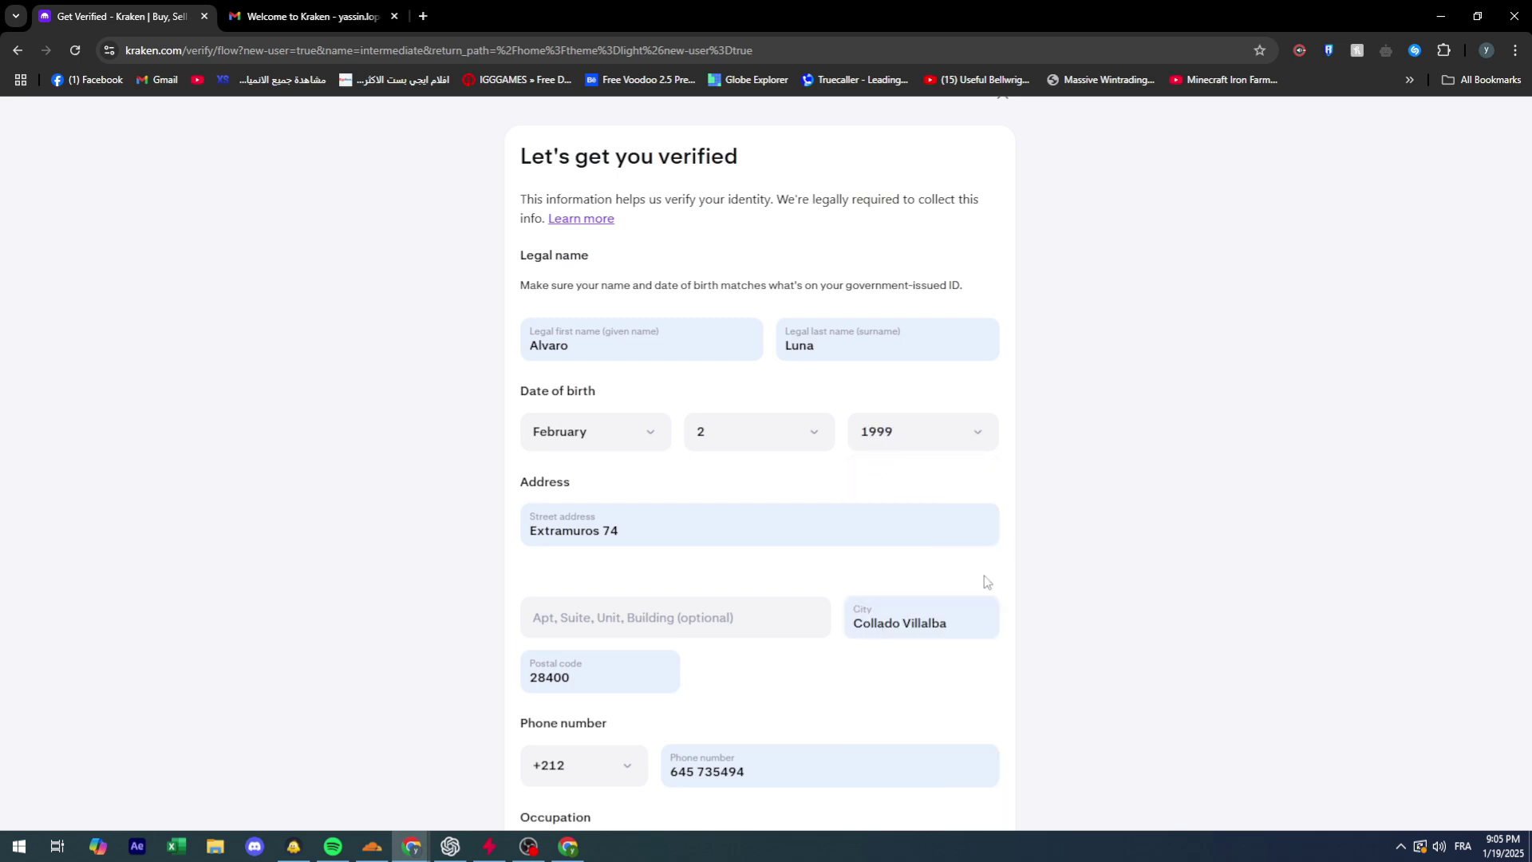
Set the occupation industry to Agriculture and submit the personal details form.
scroll(1132, 581, down, 2)
click(790, 707)
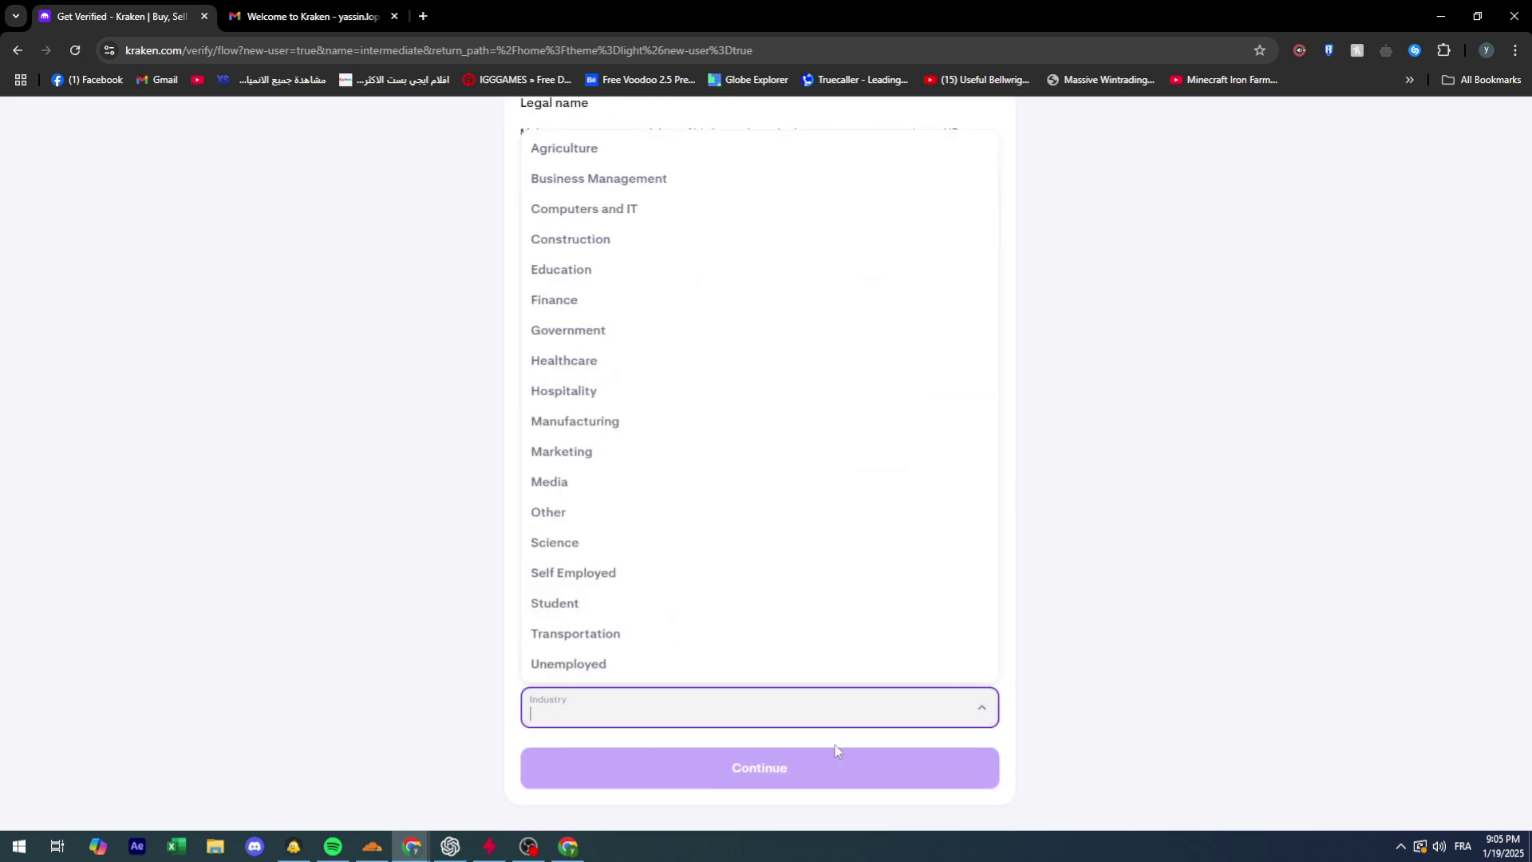
click(776, 718)
click(741, 716)
text(t)
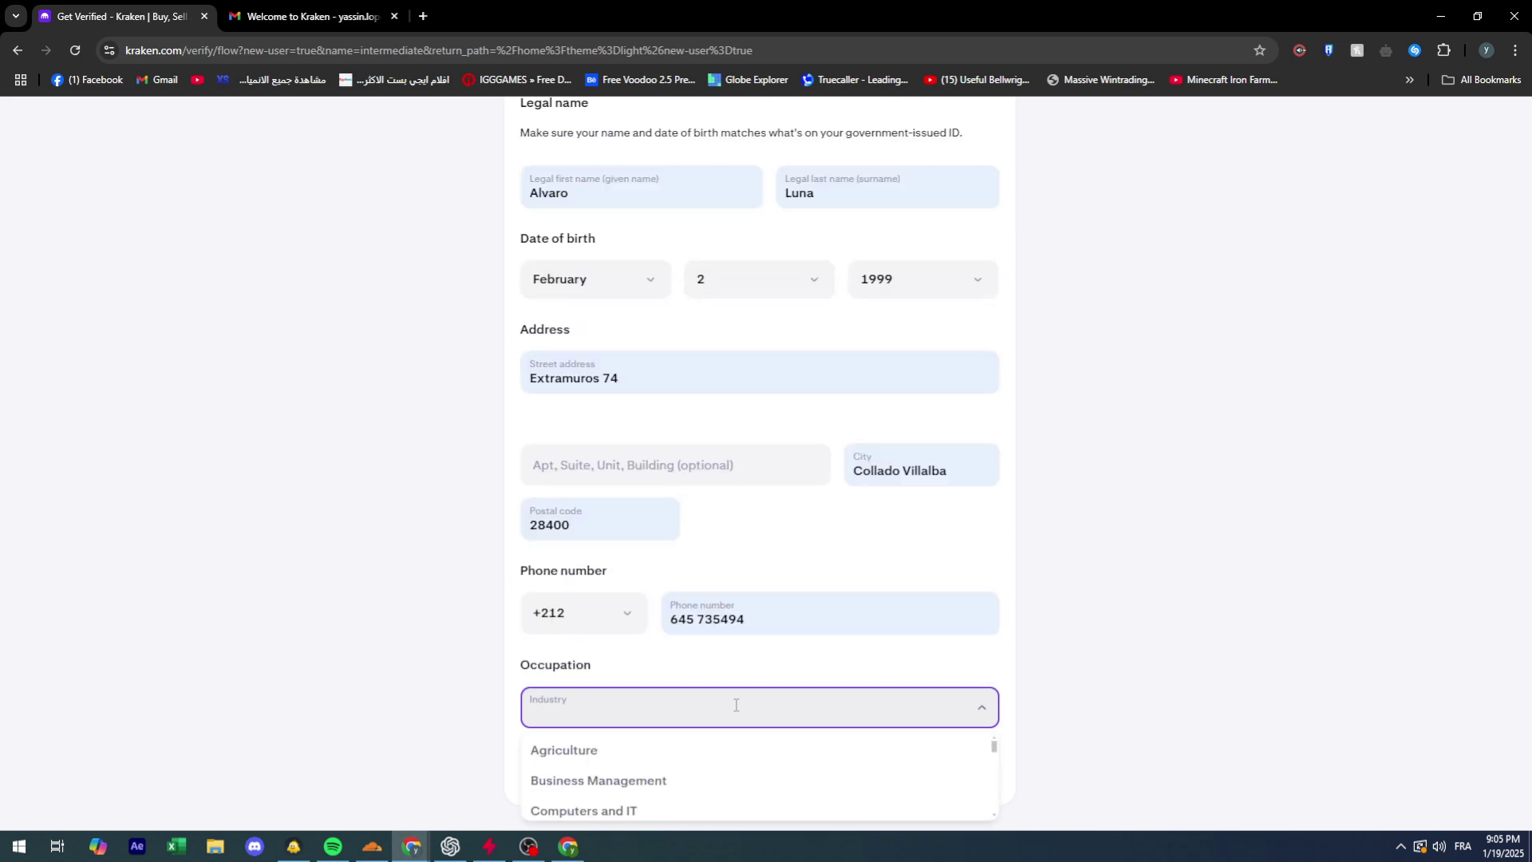
click(700, 762)
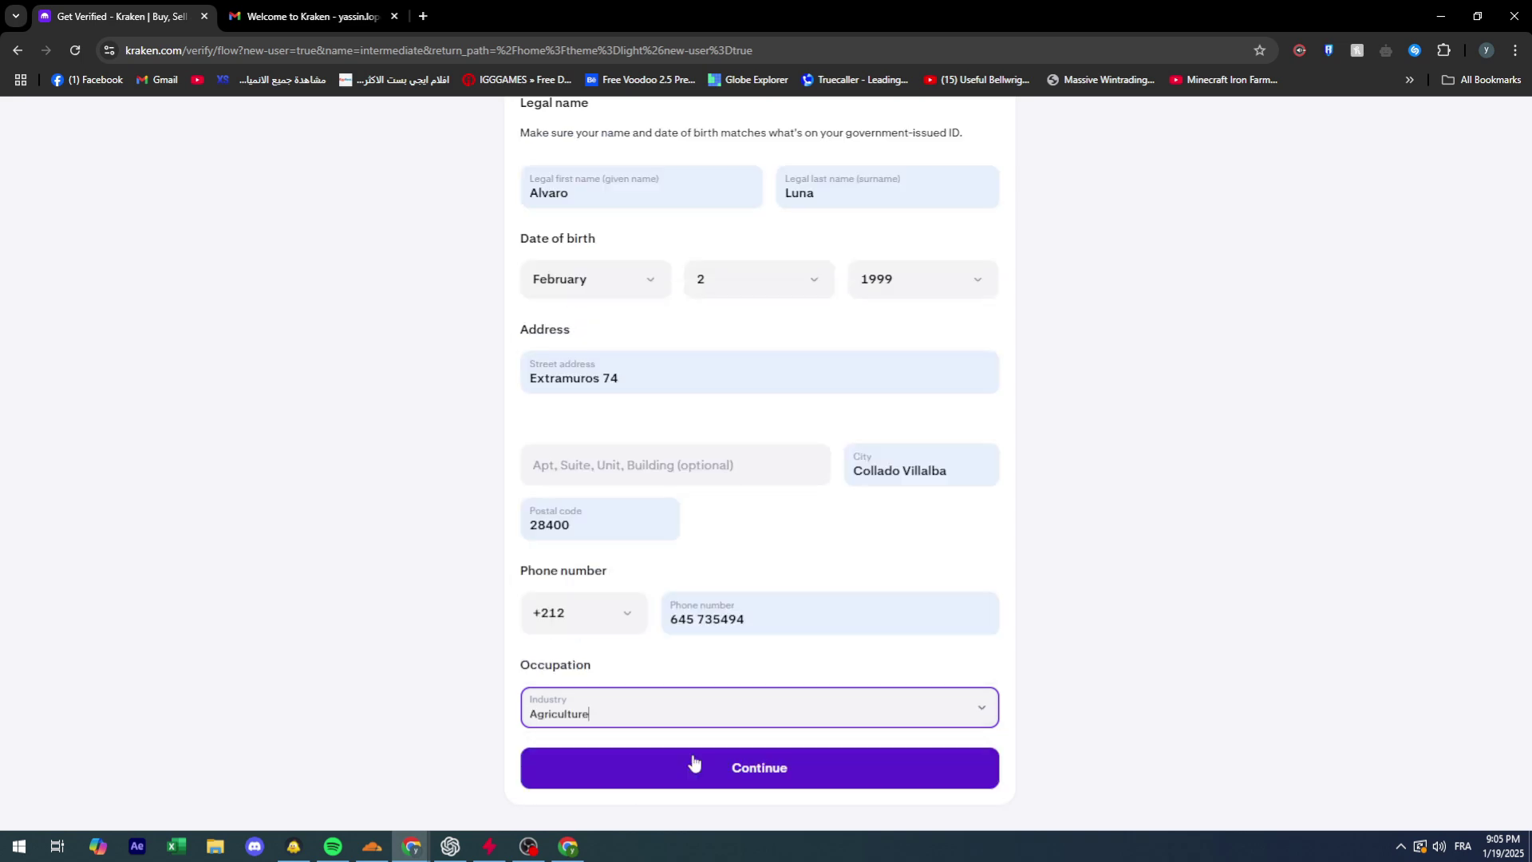
click(600, 776)
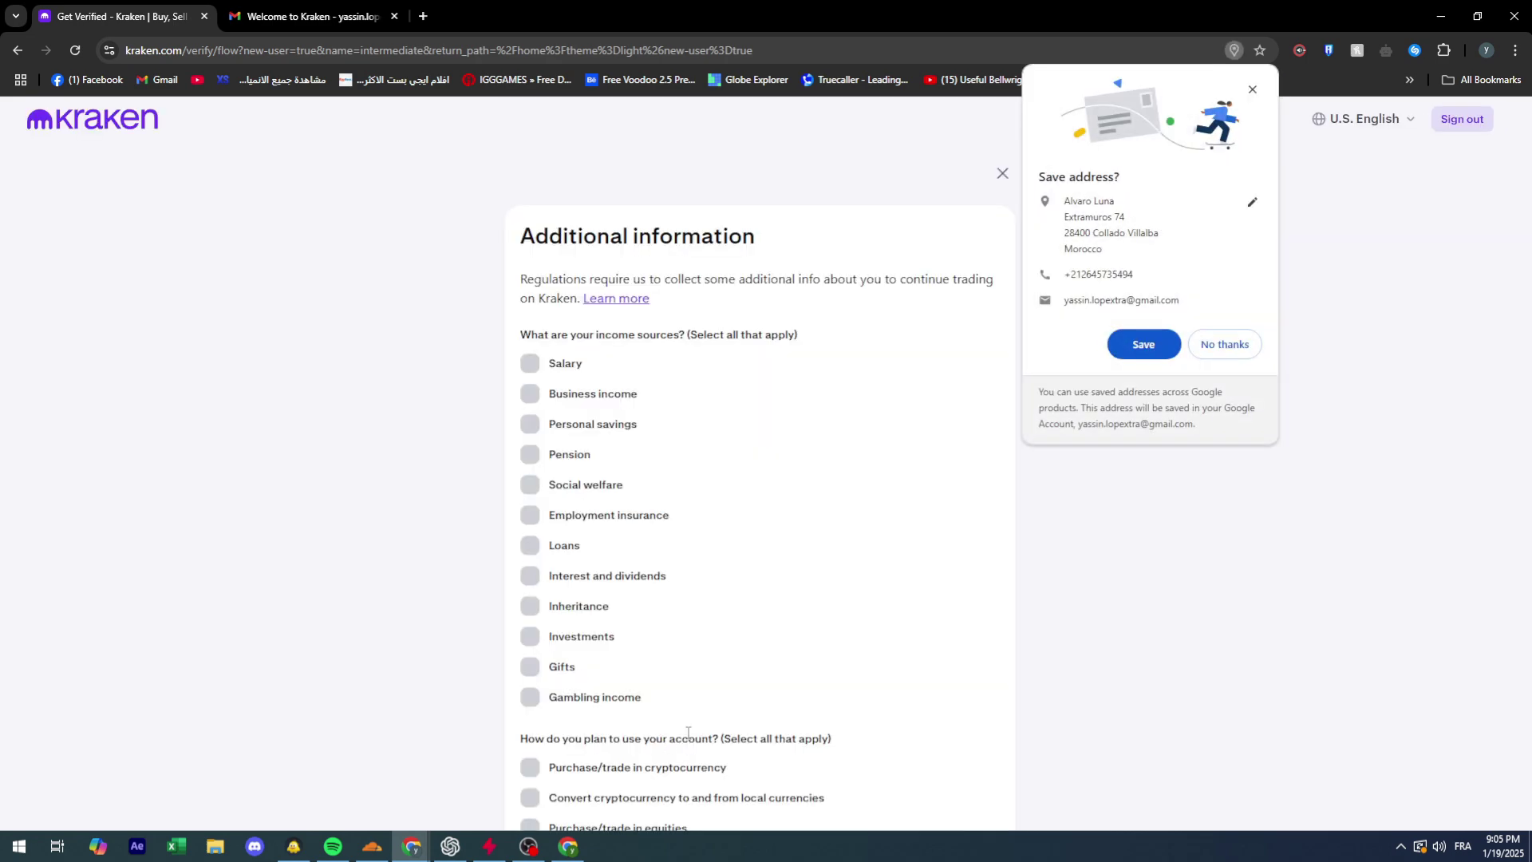
Mark Salary as the income source and Spot as the service used in the additional information form.
scroll(660, 418, down, 2)
click(530, 204)
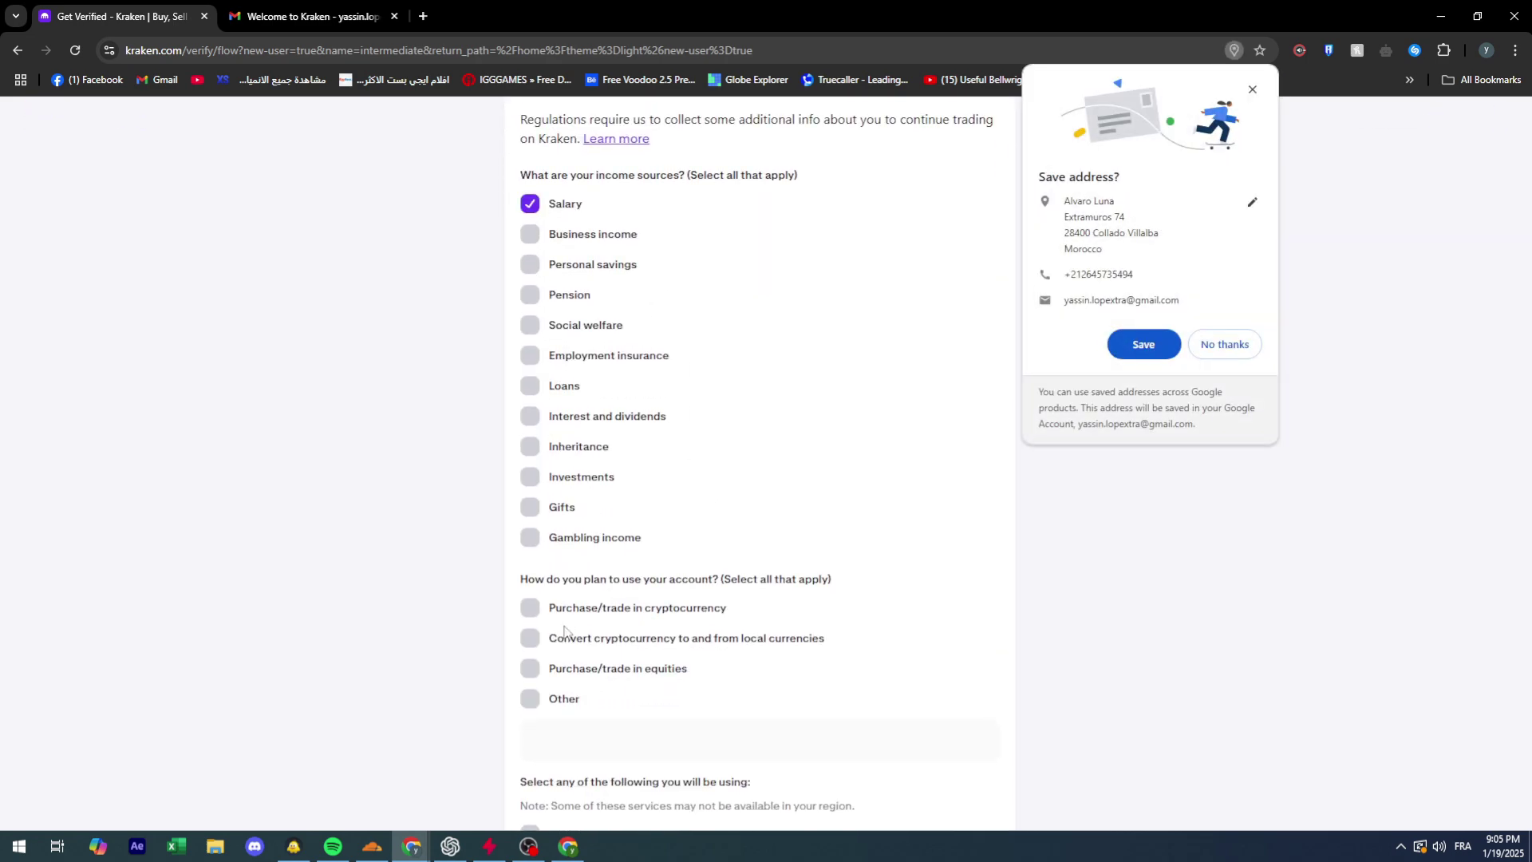
scroll(530, 437, down, 6)
click(530, 437)
scroll(582, 464, down, 4)
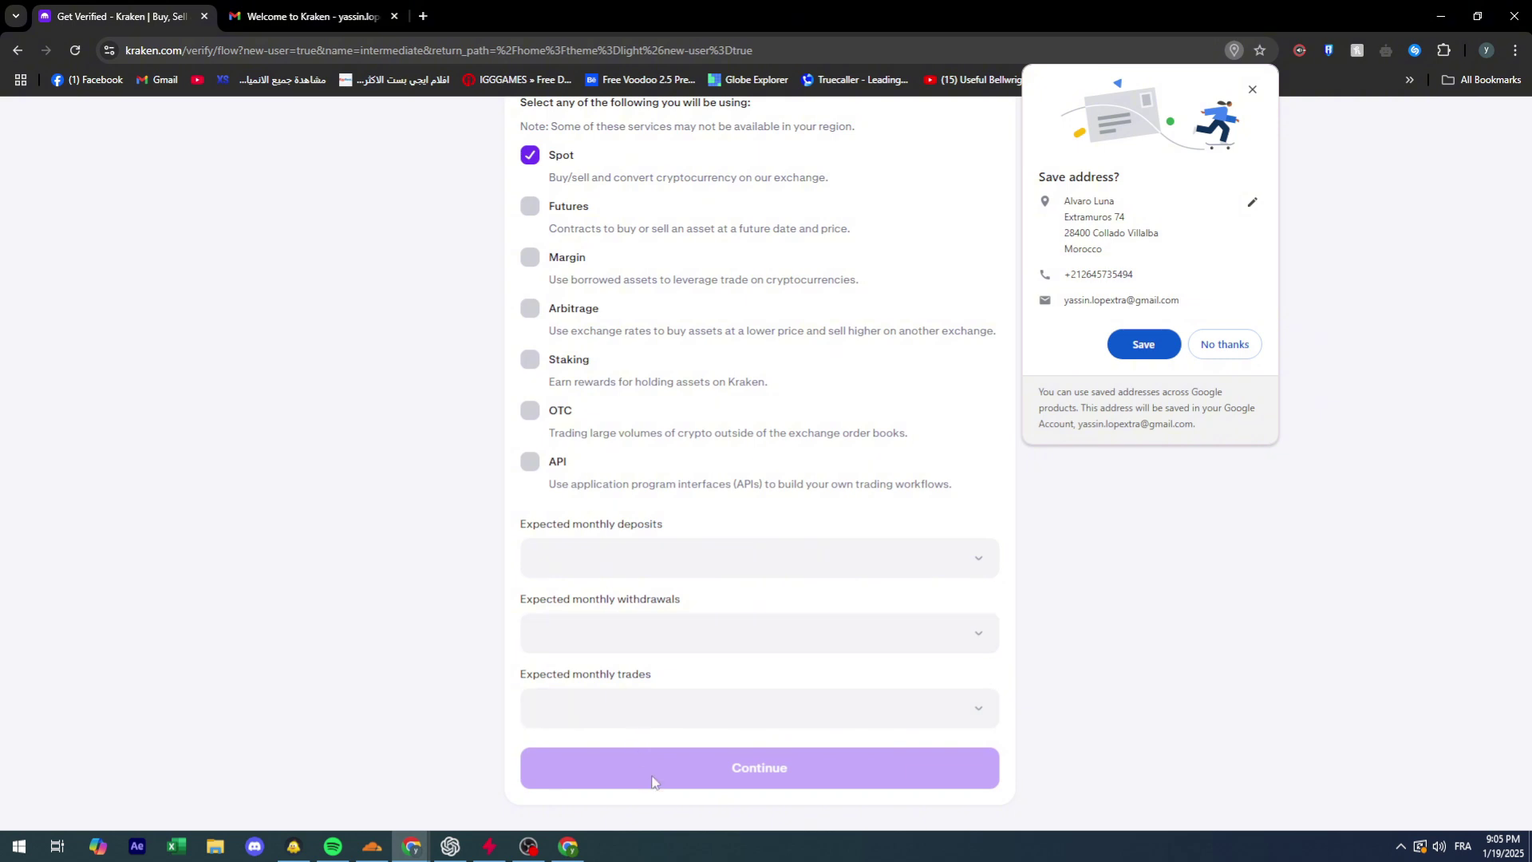
Set expected monthly deposits to €10,000 - €99,999 EUR, withdrawals to €500,000 - €1M EUR and trades to 10 - 99.
click(616, 570)
click(600, 669)
click(615, 635)
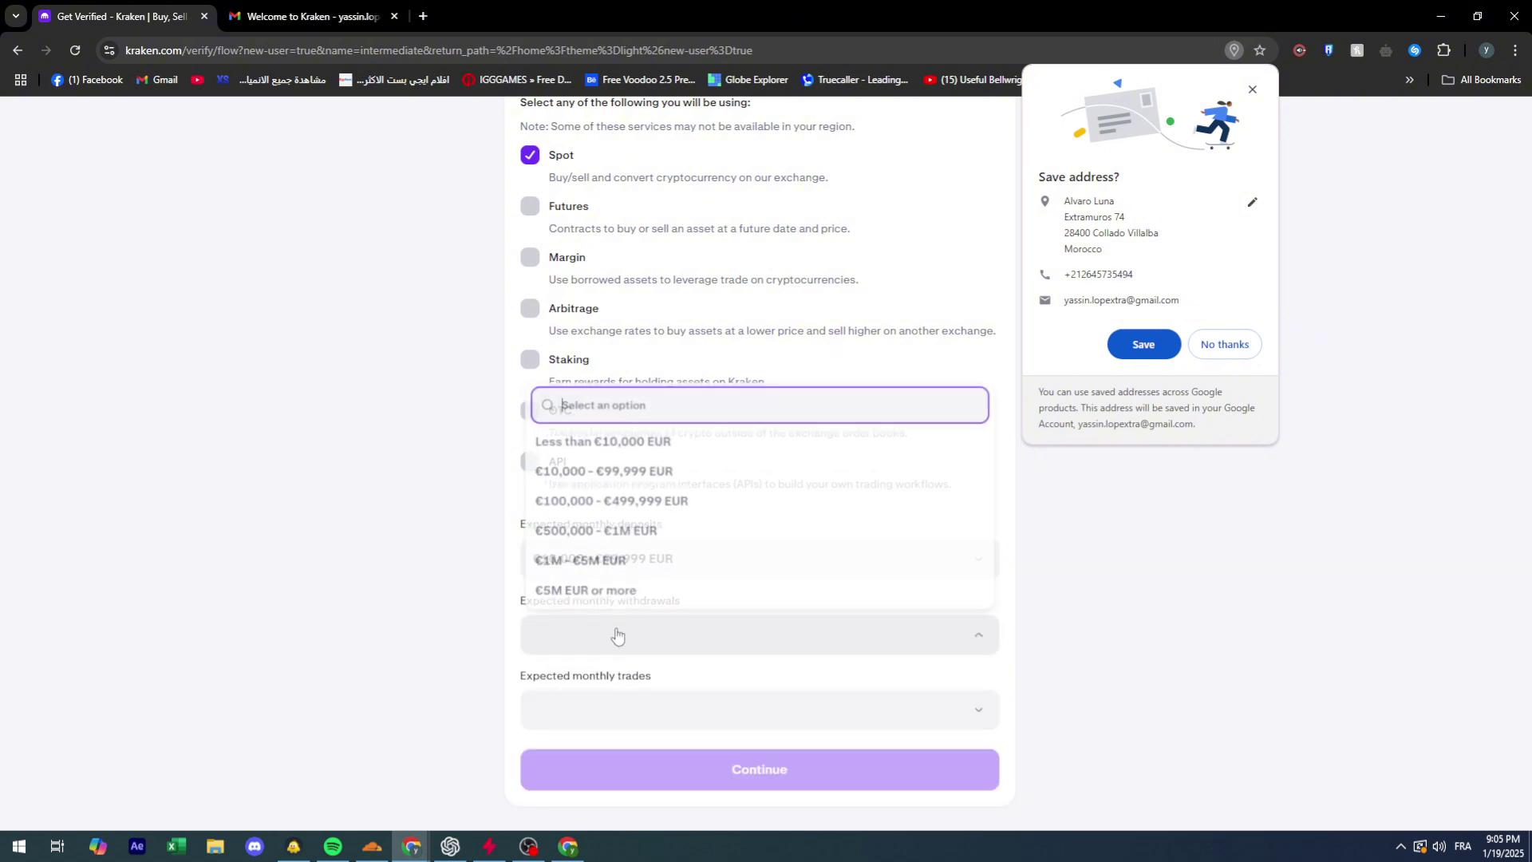
click(610, 530)
click(624, 704)
click(601, 576)
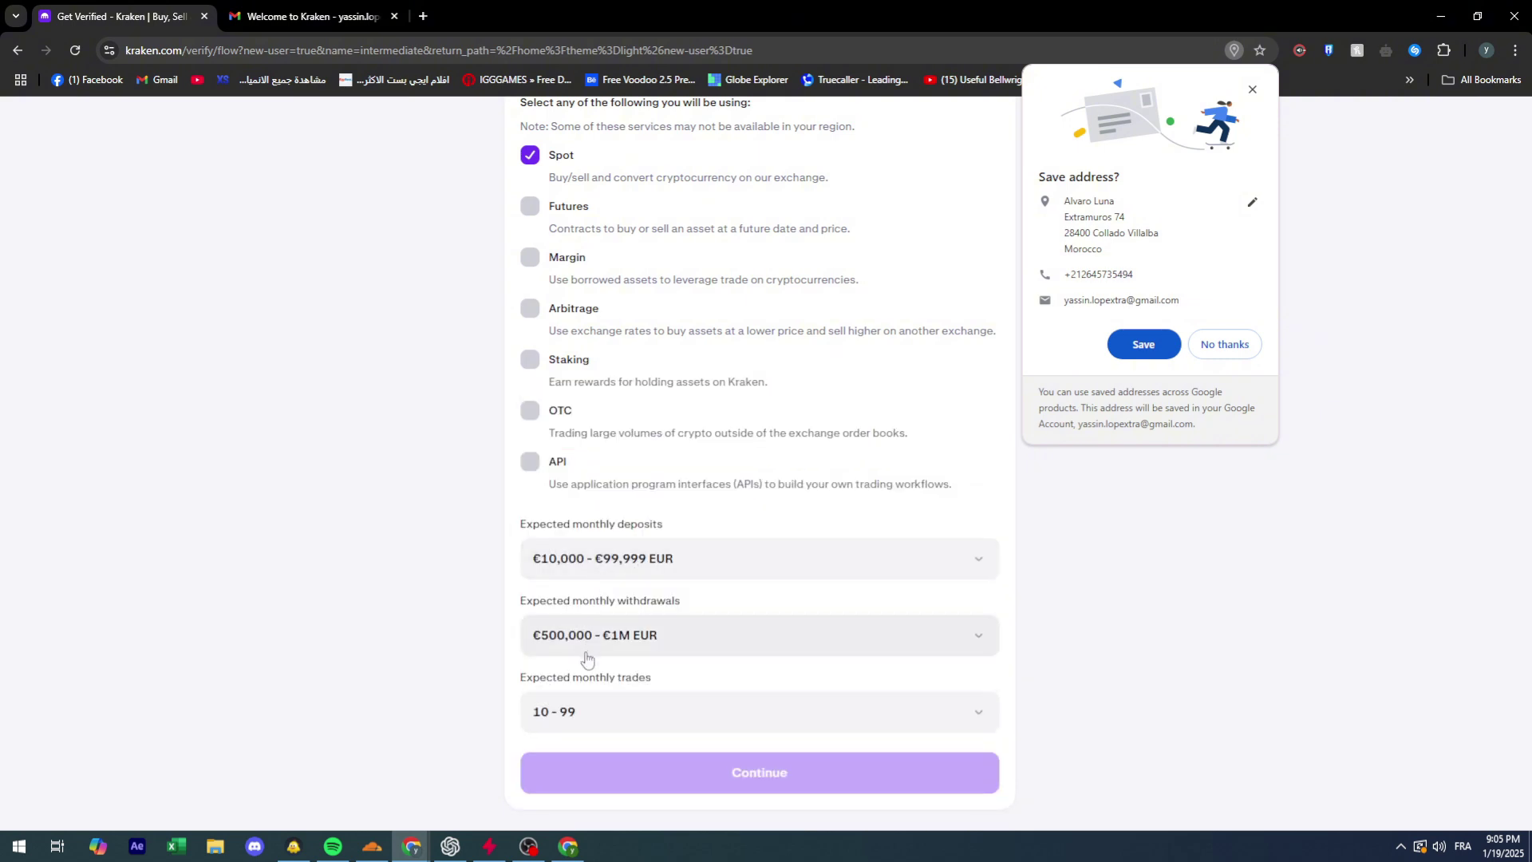
Set expected monthly deposits and withdrawals to Less than €10,000 EUR and expected monthly trades to Less than 10.
click(588, 655)
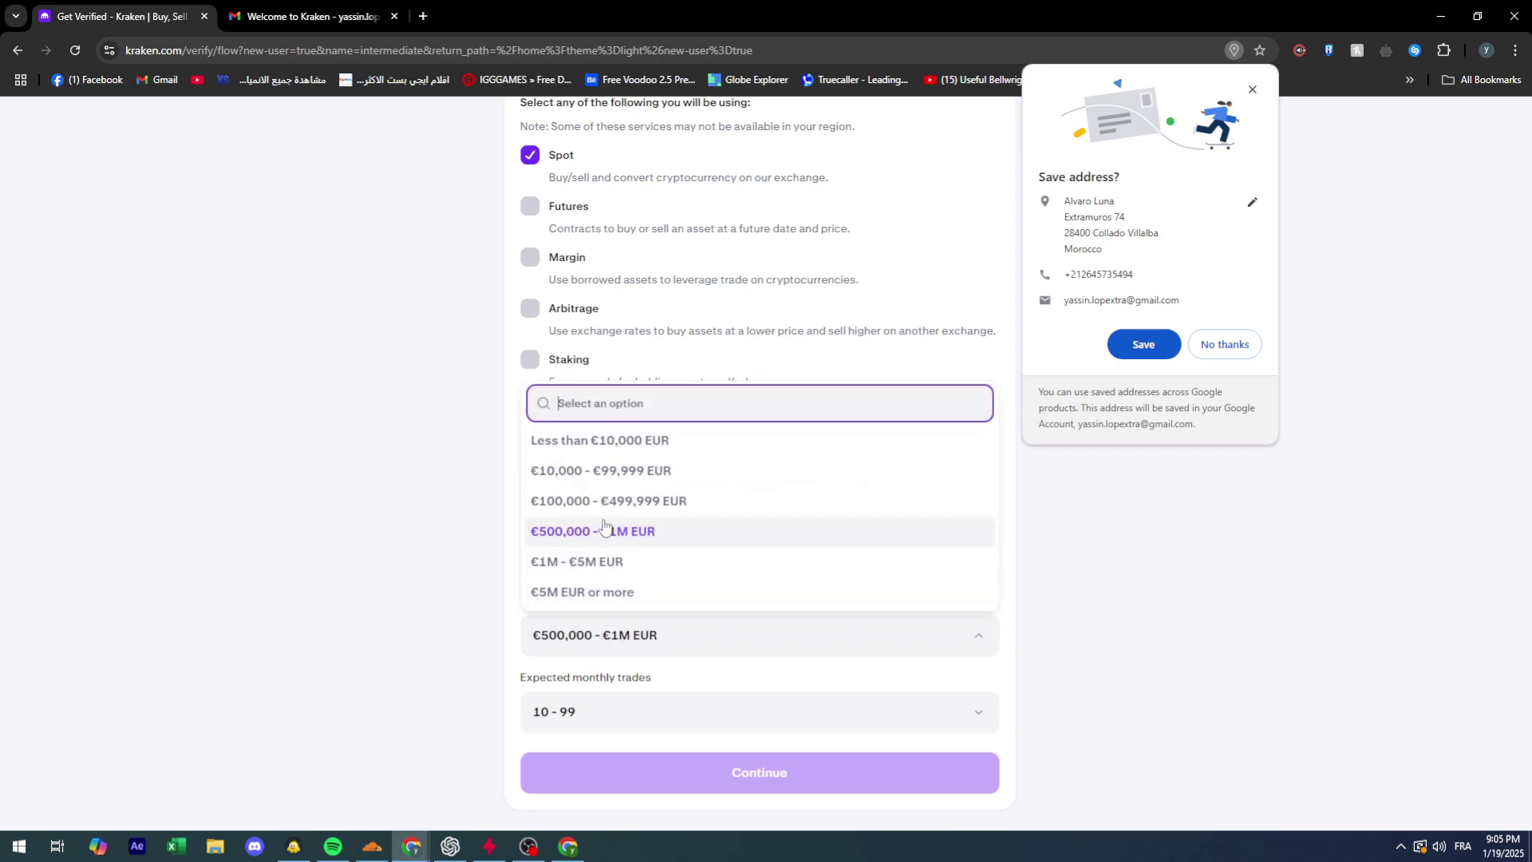
click(591, 443)
click(597, 570)
click(611, 639)
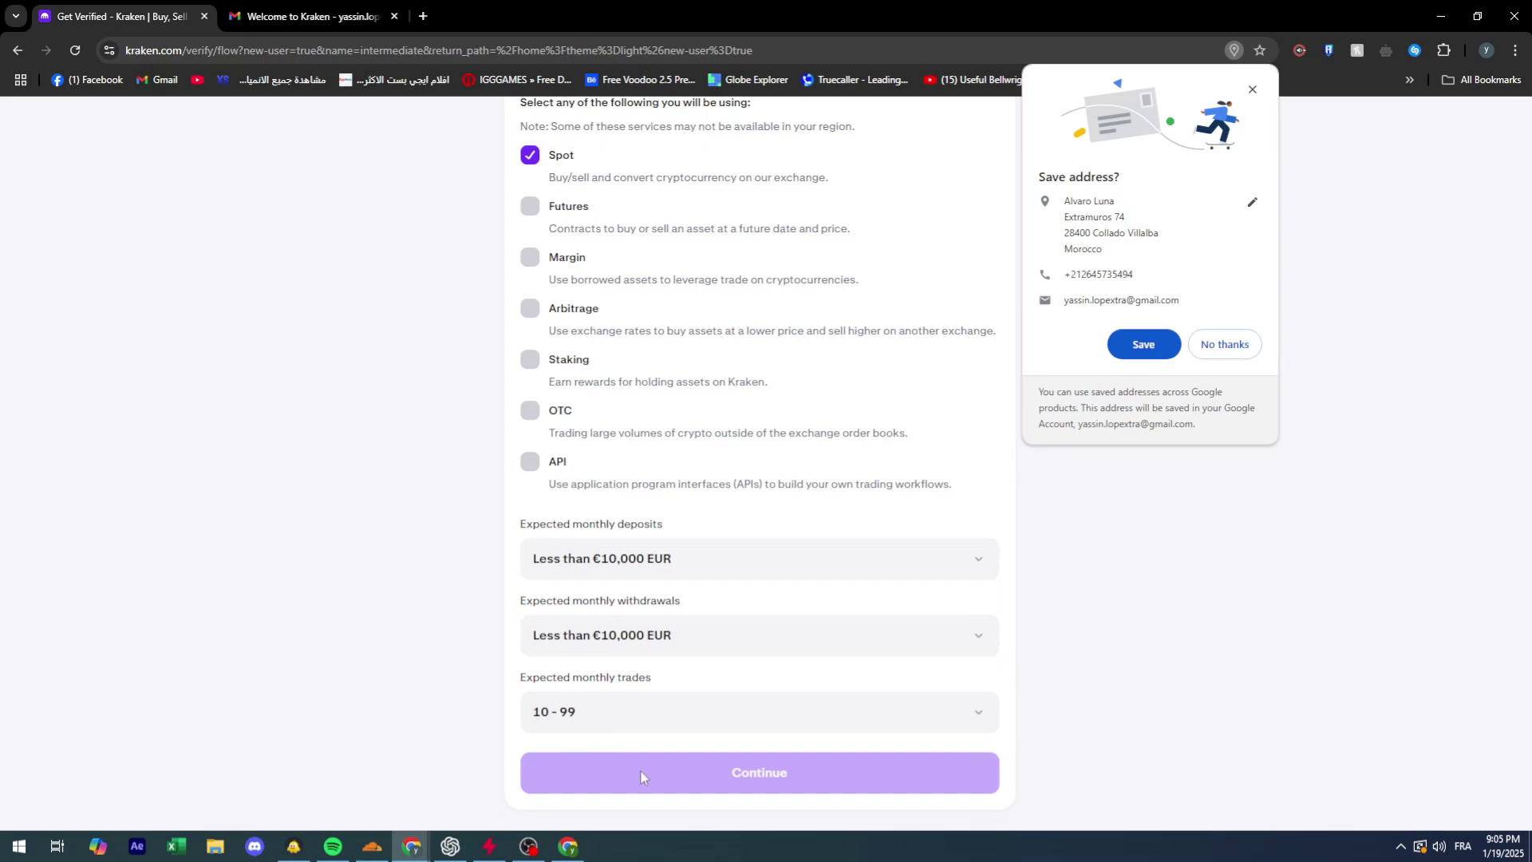
click(590, 718)
click(576, 547)
Mark Purchase/trade in cryptocurrency as the planned account use and submit this additional information page.
scroll(717, 743, up, 9)
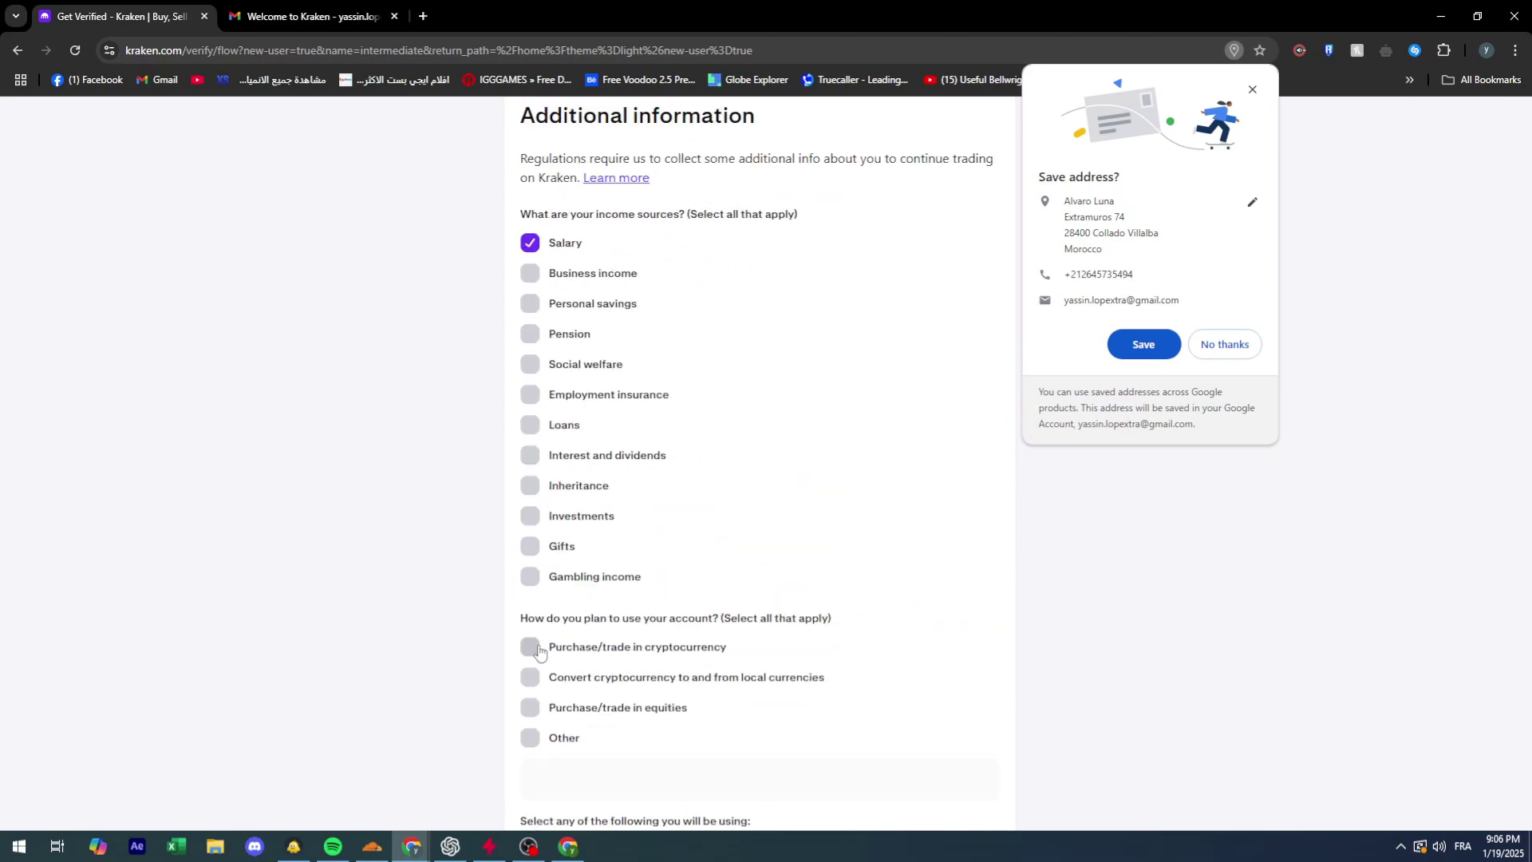
click(644, 652)
scroll(643, 653, down, 9)
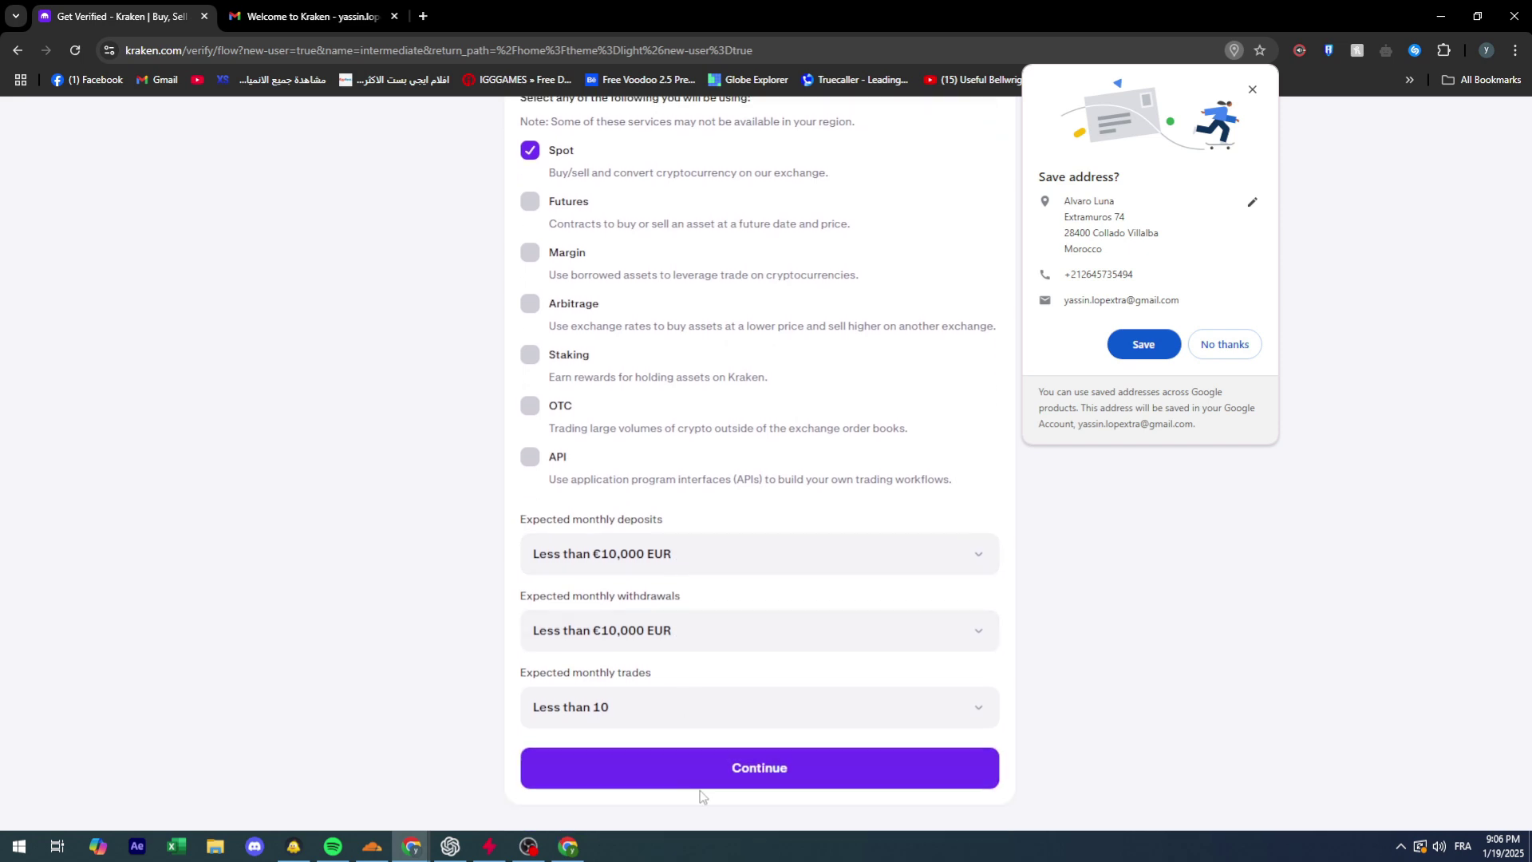
click(700, 786)
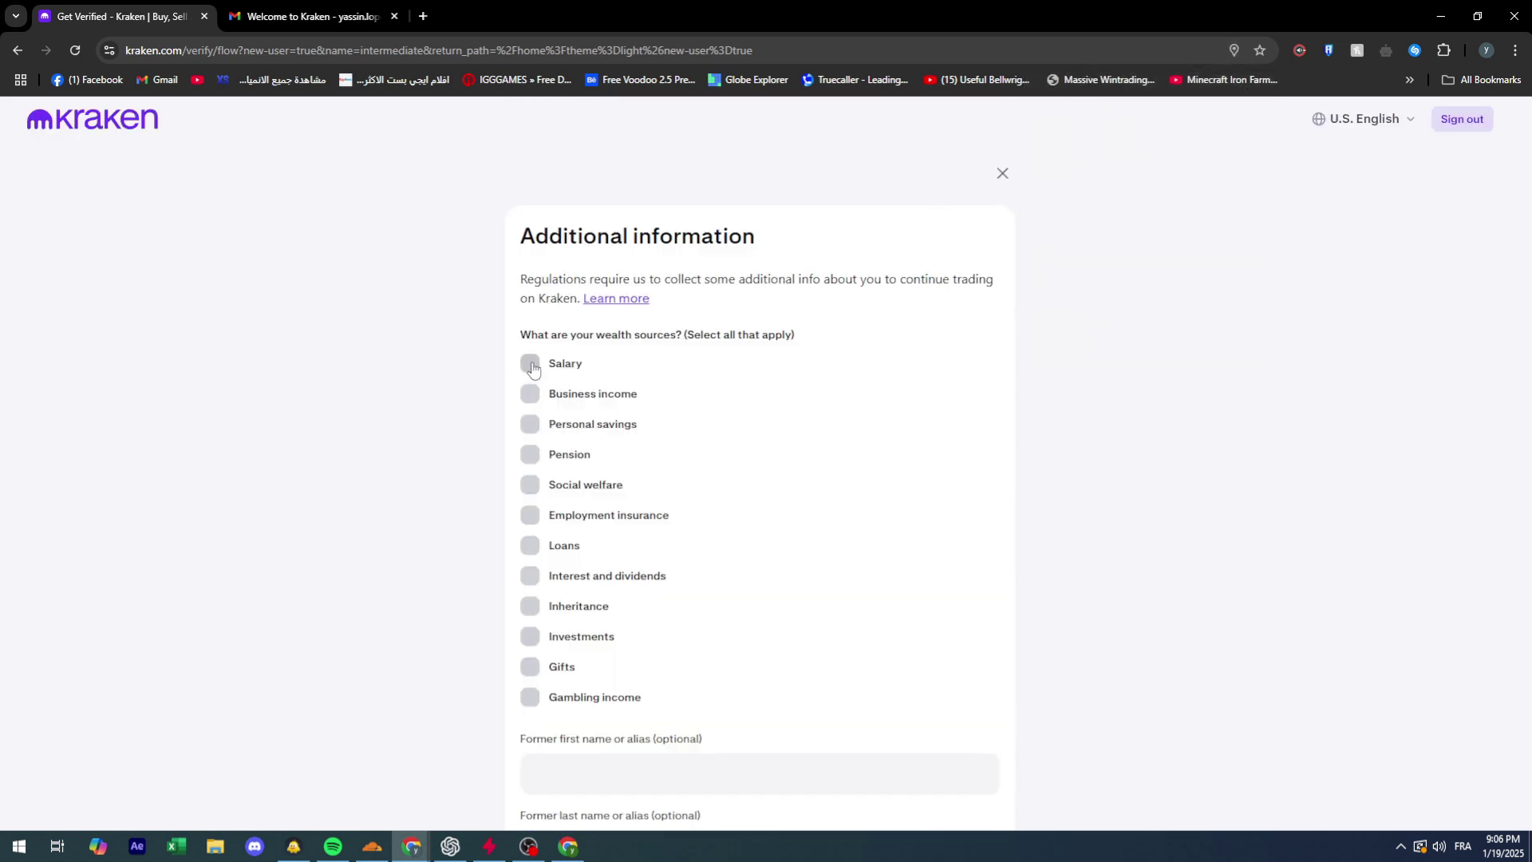
Mark Salary as the wealth source, leave the former name fields empty and submit the additional information.
click(529, 363)
scroll(533, 371, down, 2)
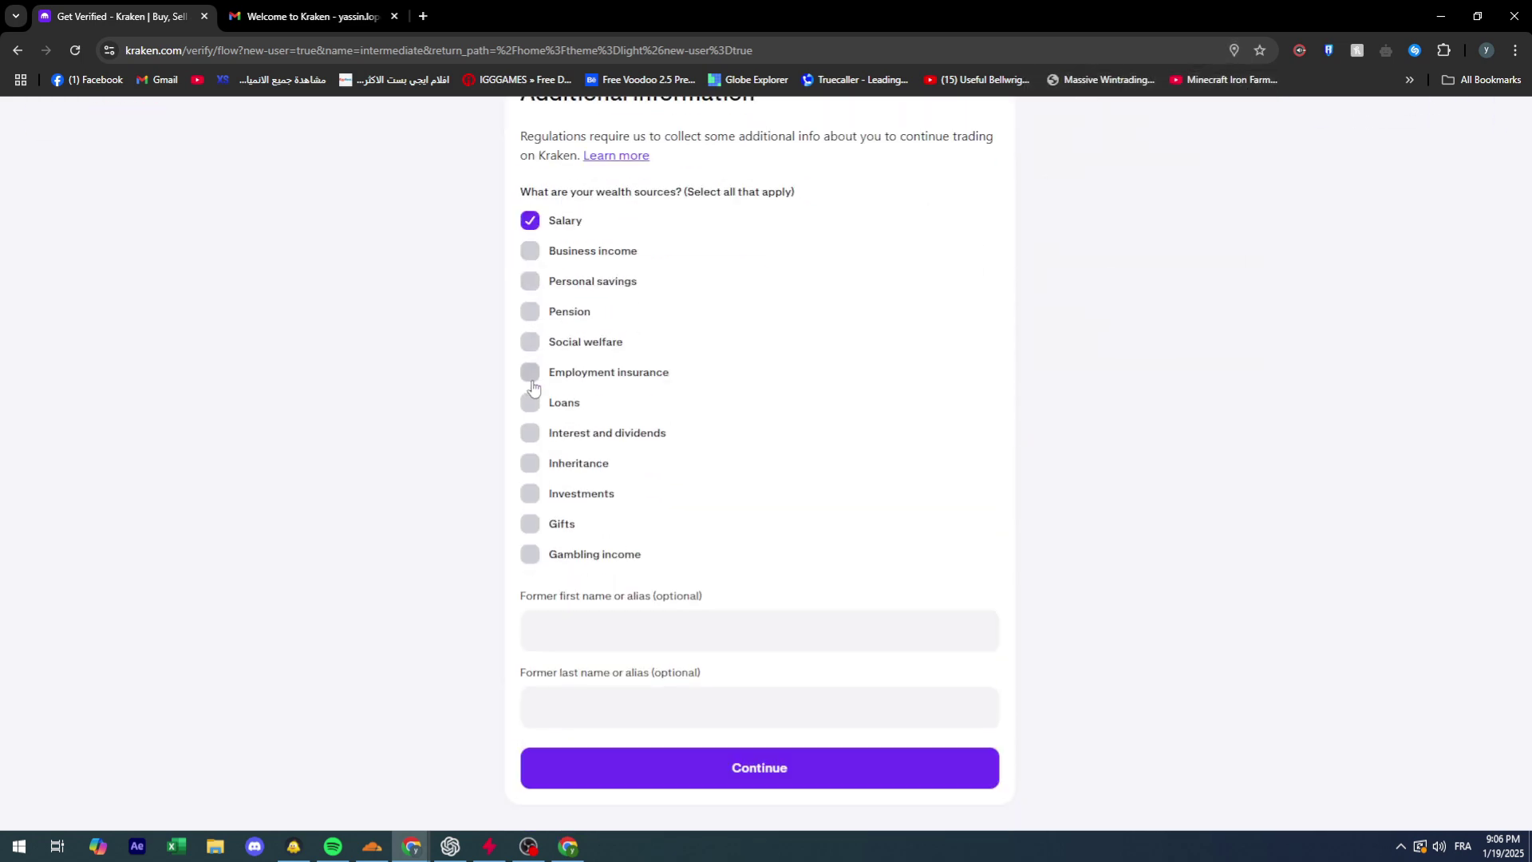
click(631, 782)
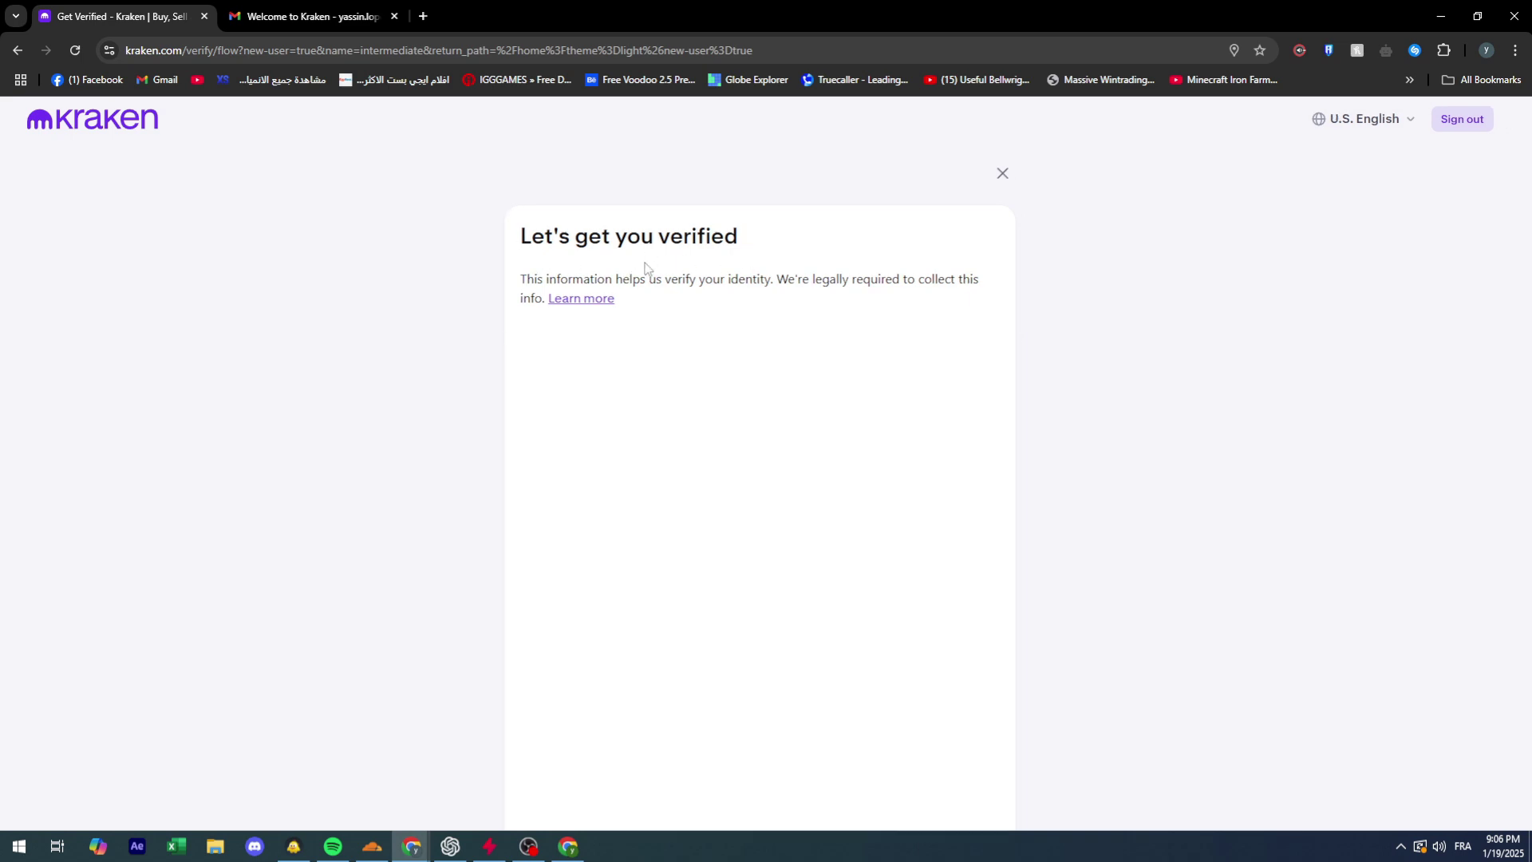
Continue past the photo ID notice to the ID country question, and exit the verification there.
scroll(804, 280, down, 2)
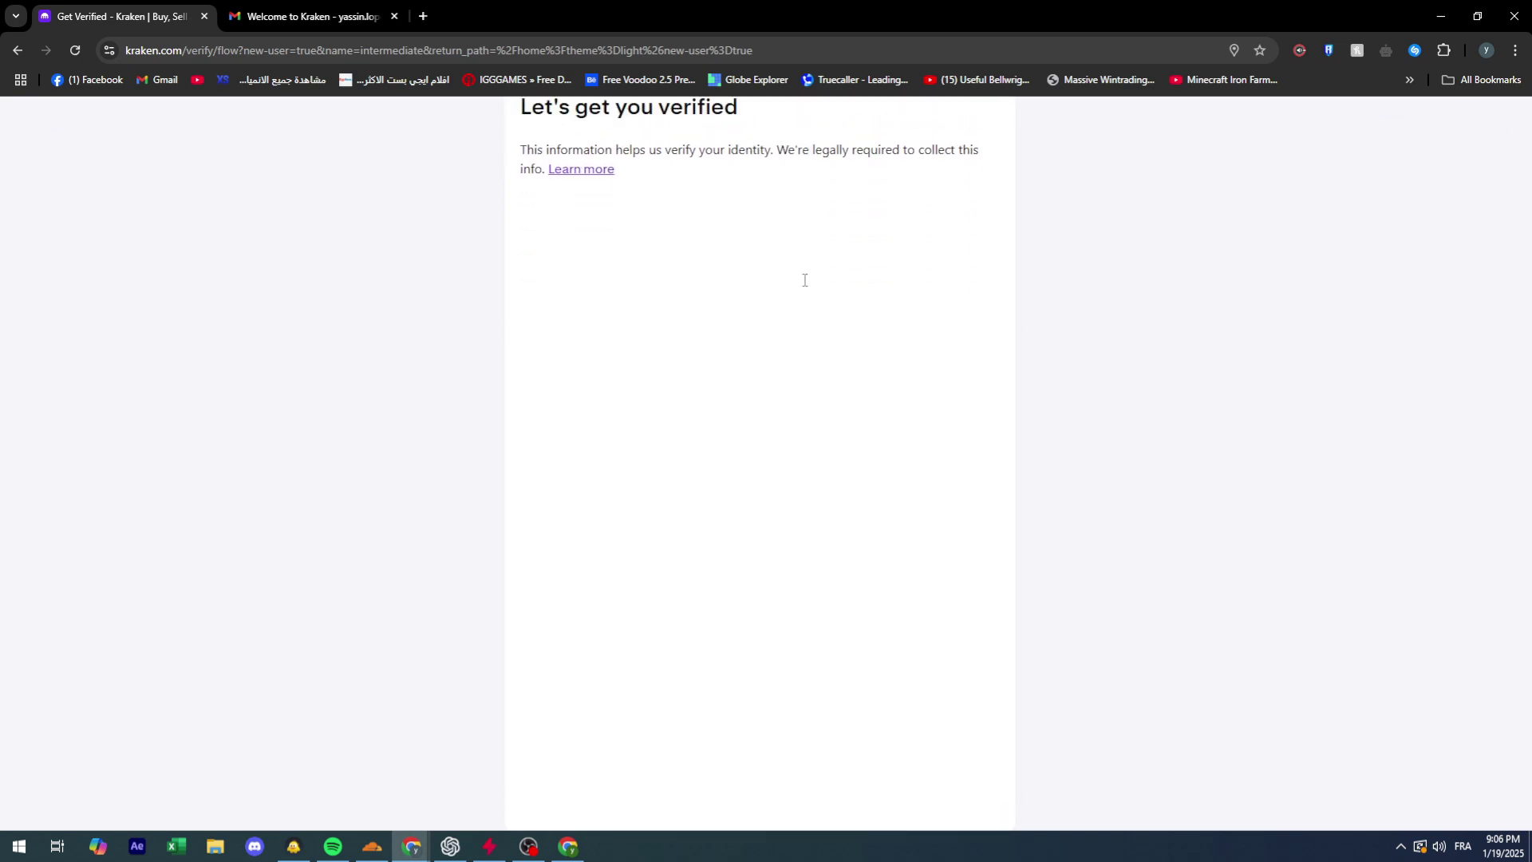
scroll(803, 280, up, 2)
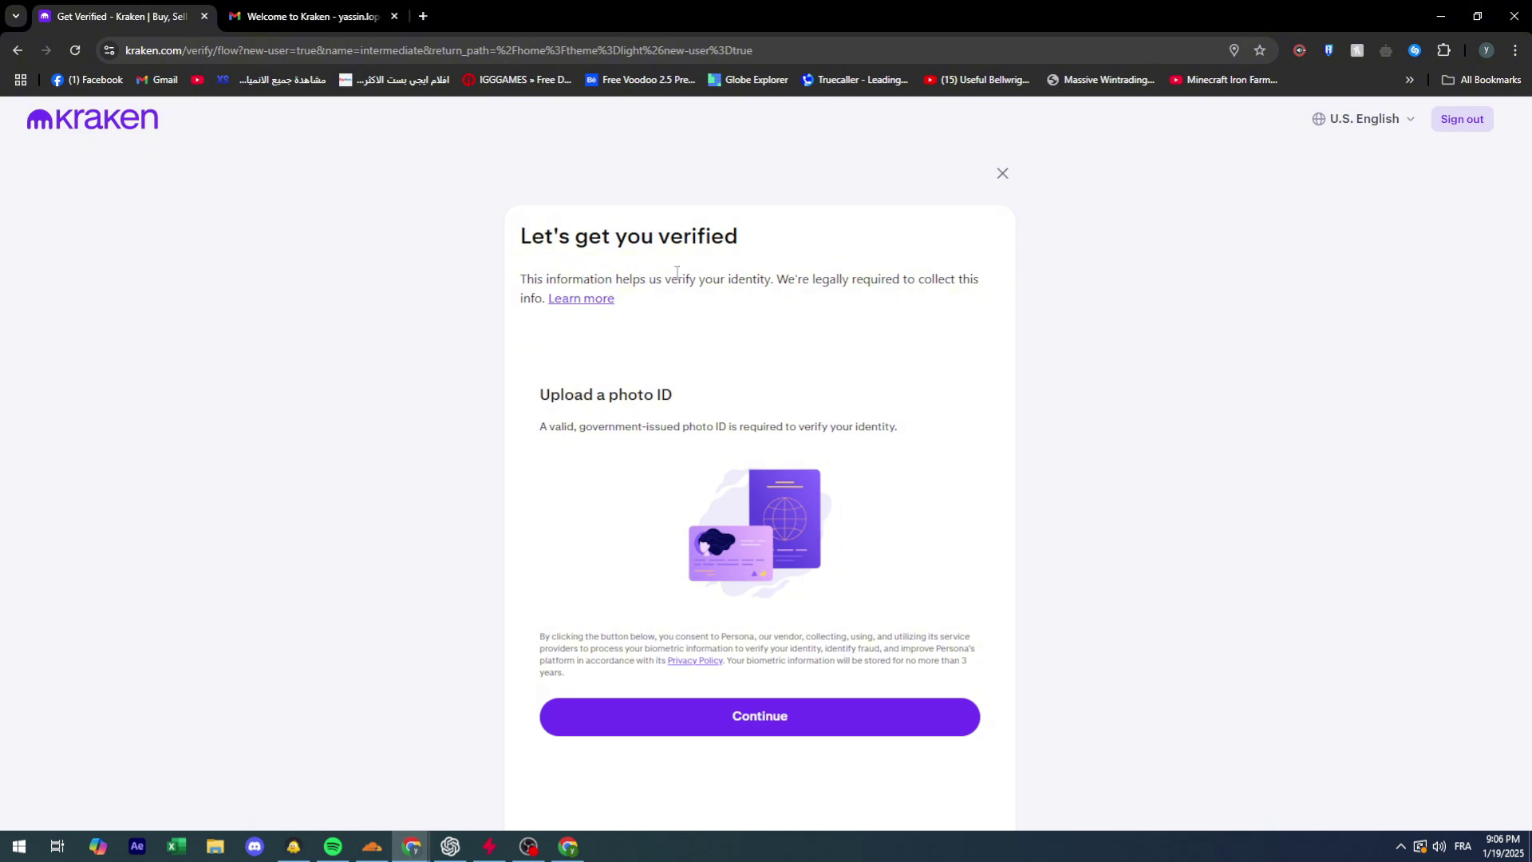
click(718, 719)
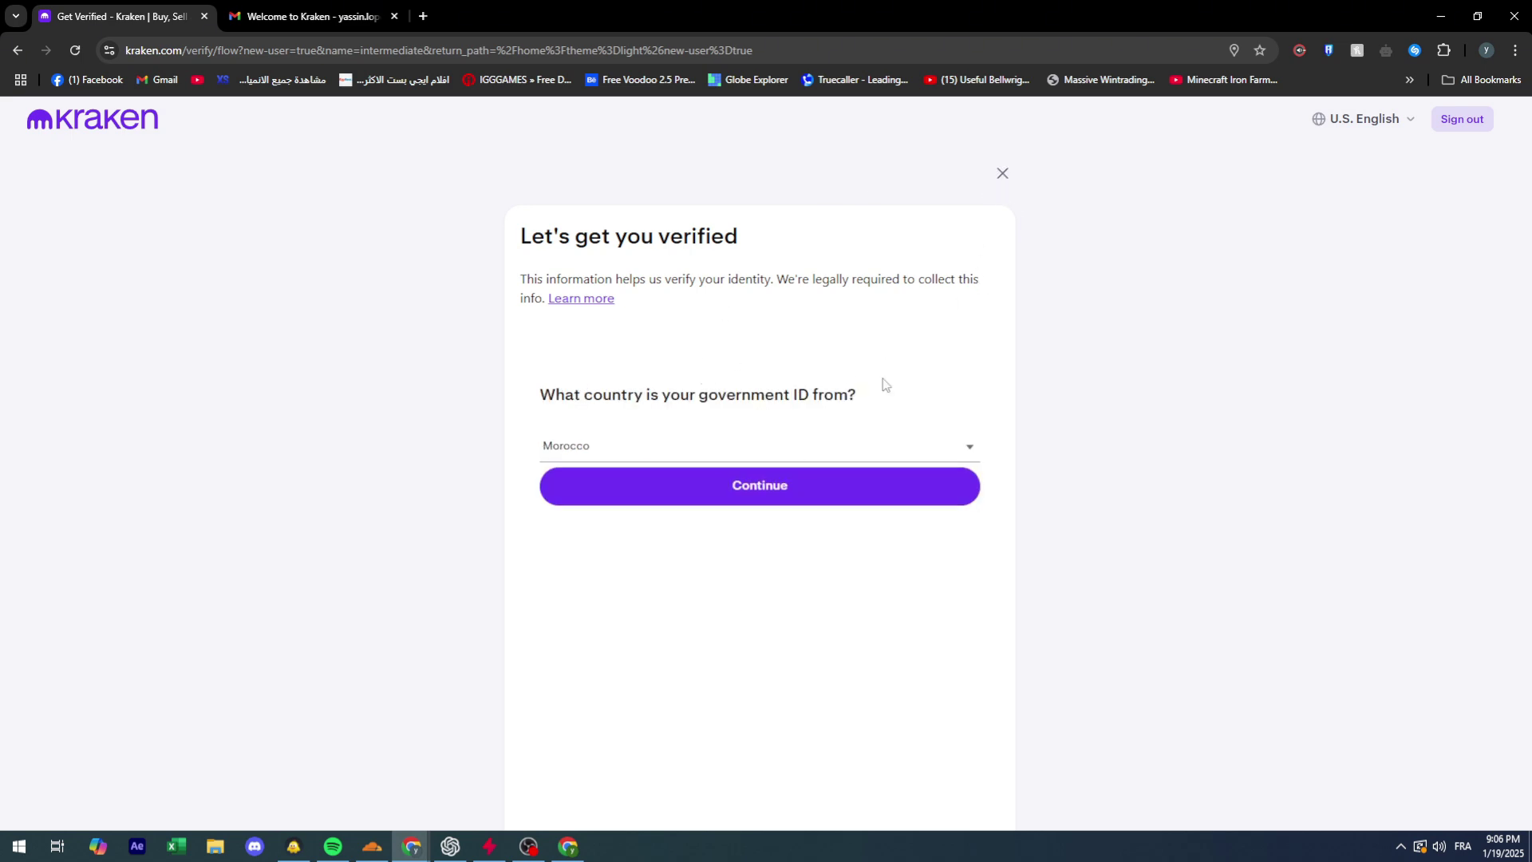
click(1000, 175)
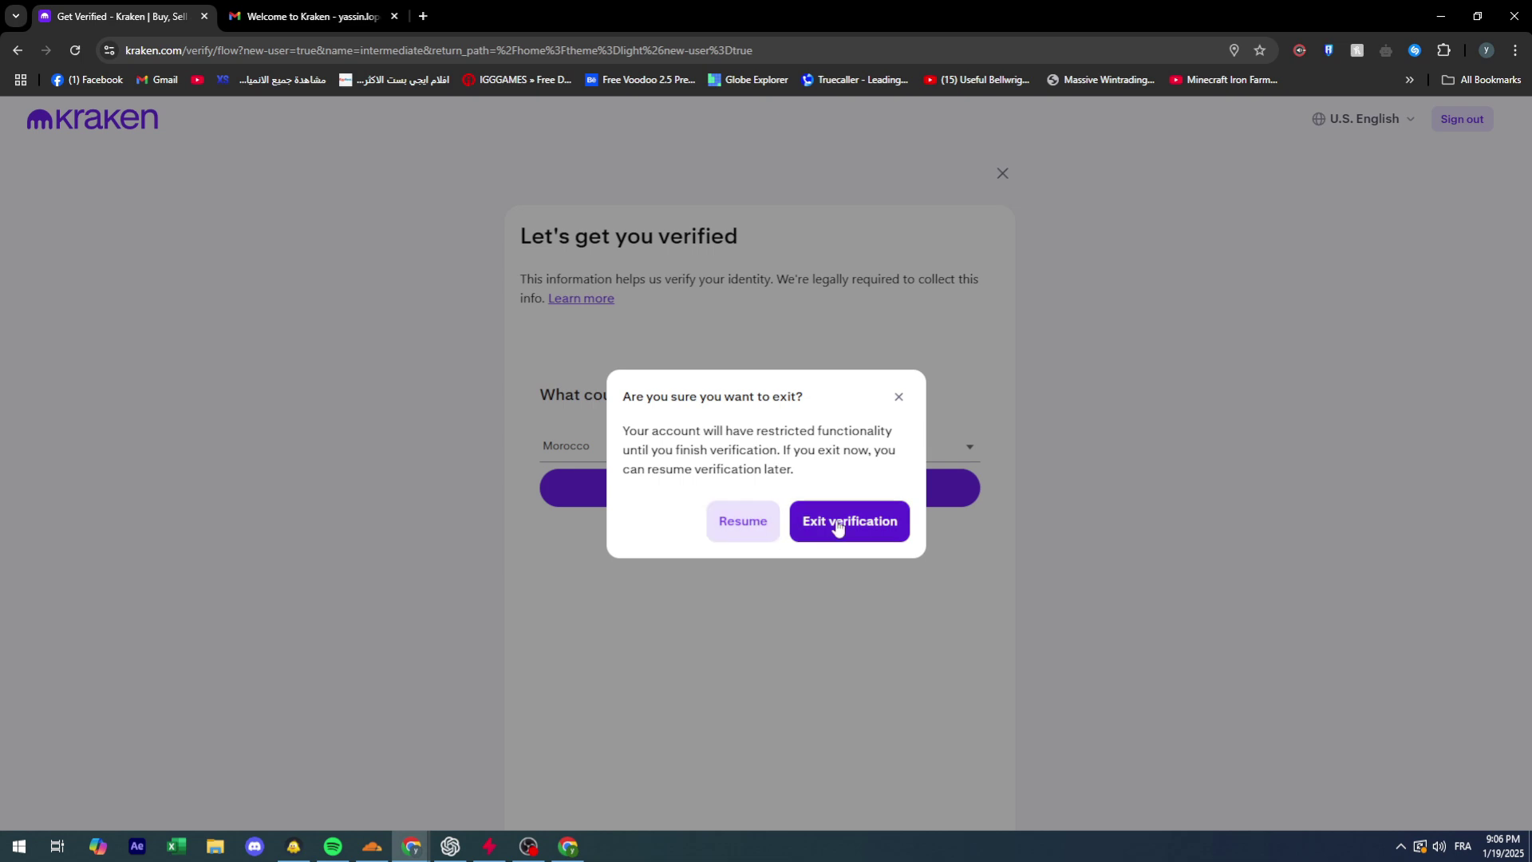
click(817, 524)
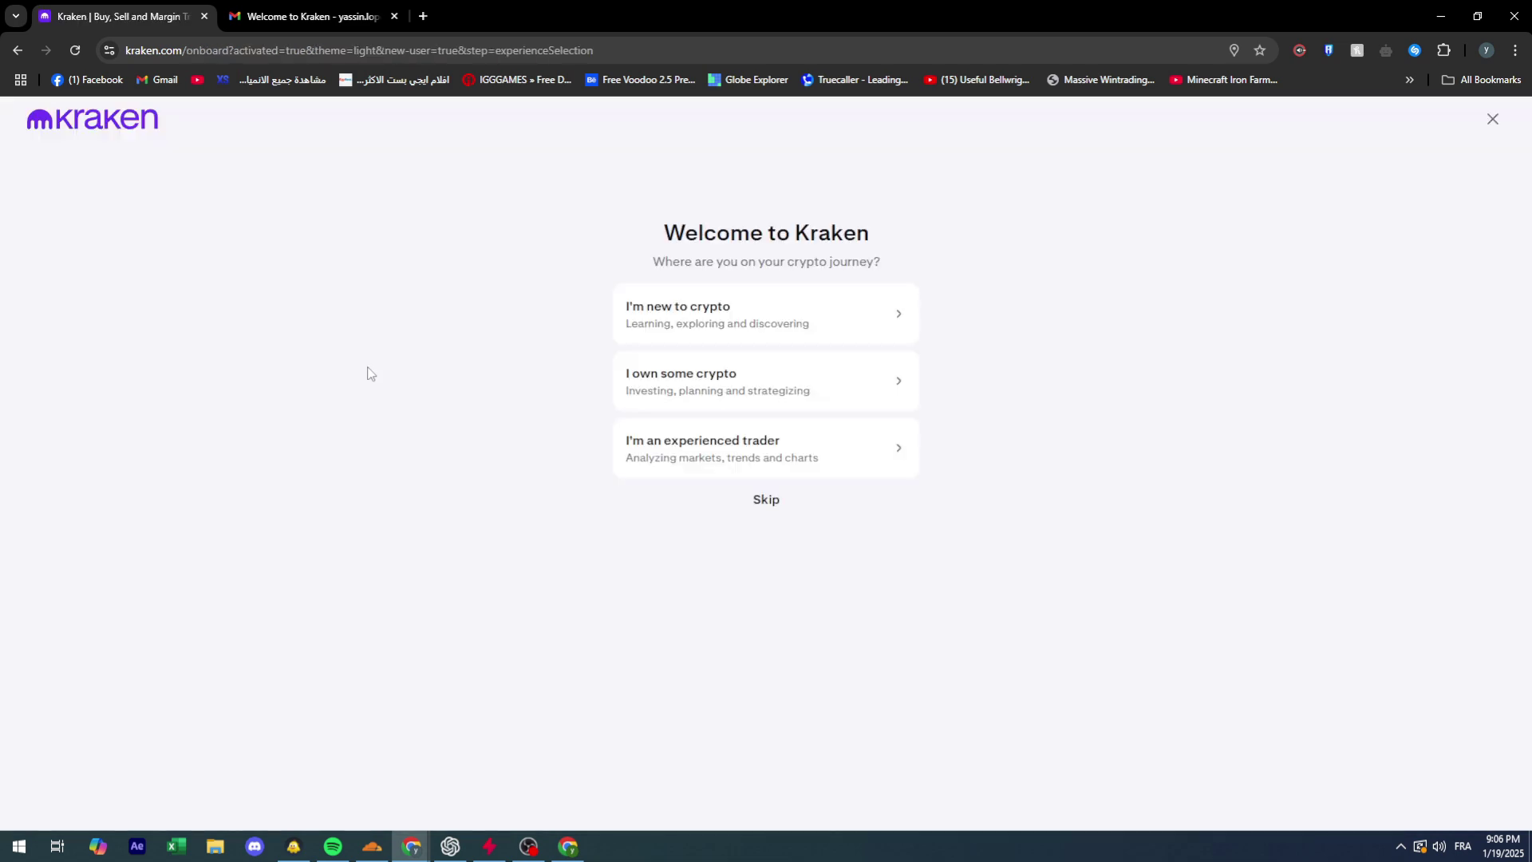
Skip the crypto experience question and choose Kraken's Simple investing platform.
click(755, 495)
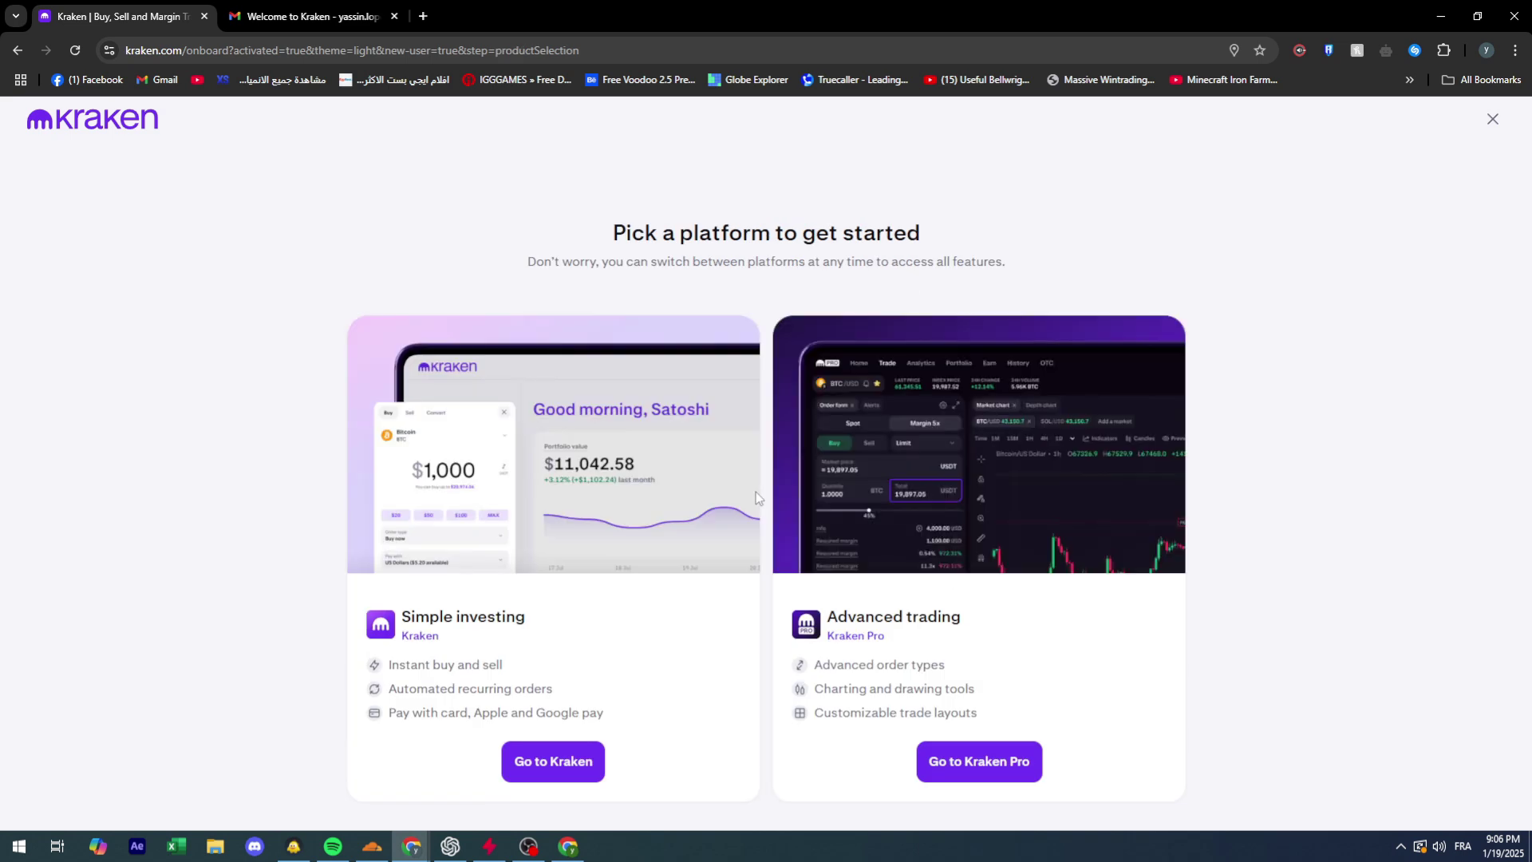
click(556, 762)
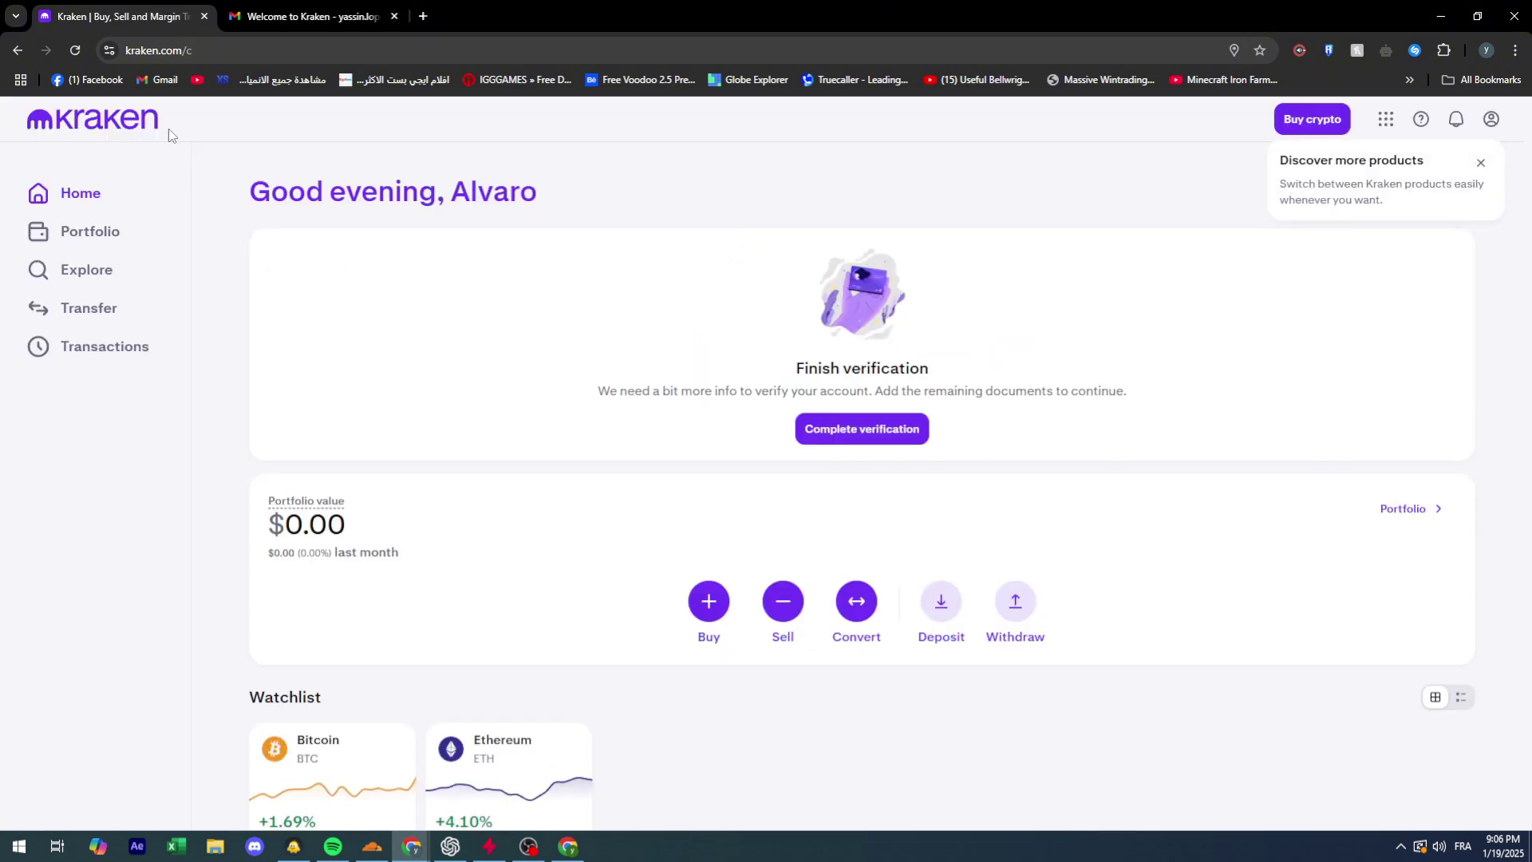
Try to buy crypto from the portfolio section of the home page and proceed to the crypto deposit page.
scroll(575, 344, down, 1)
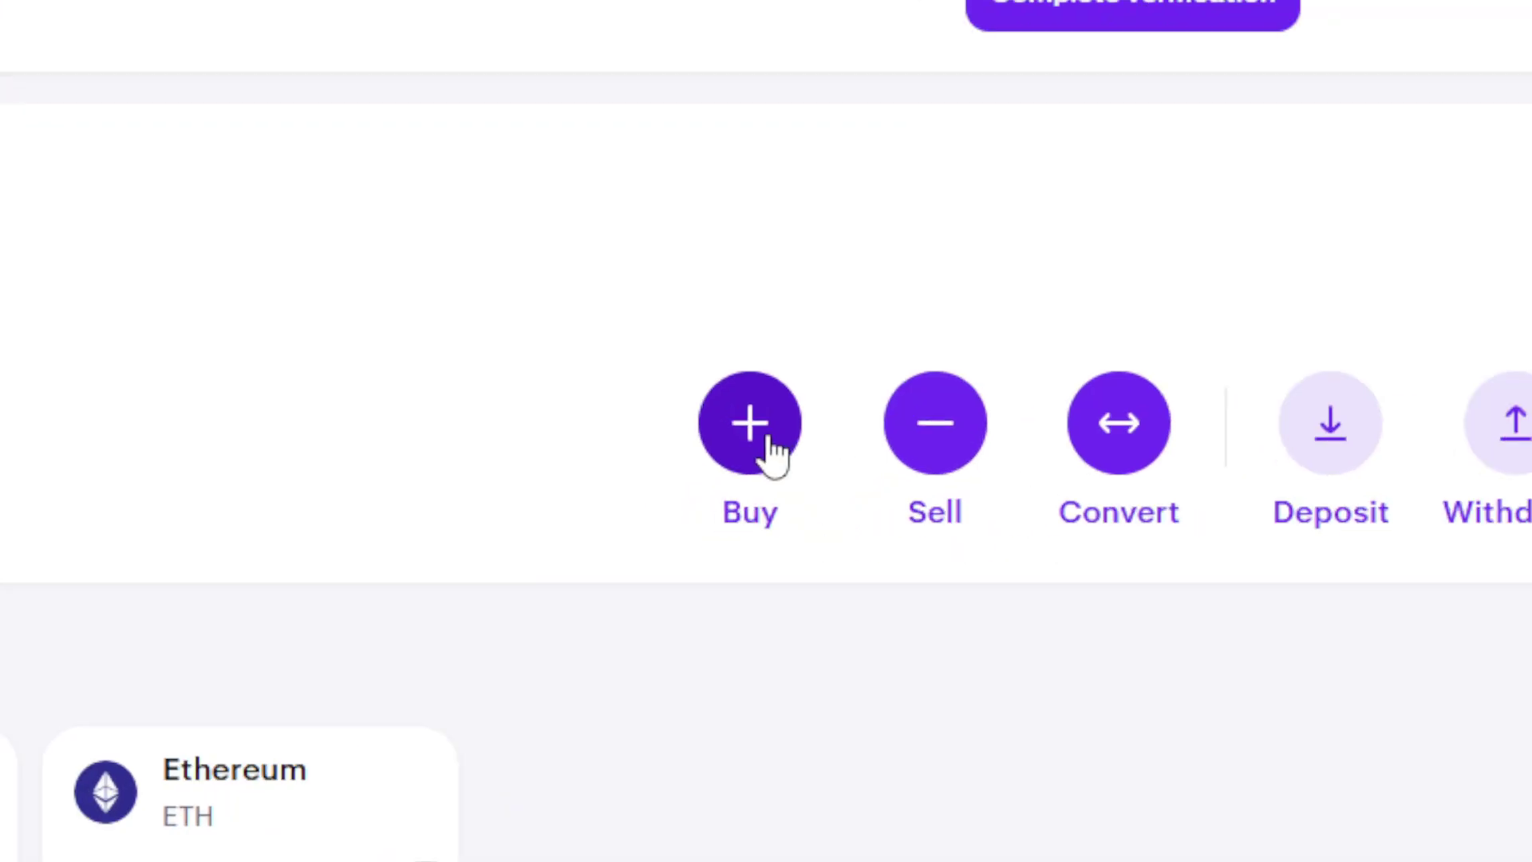
click(718, 529)
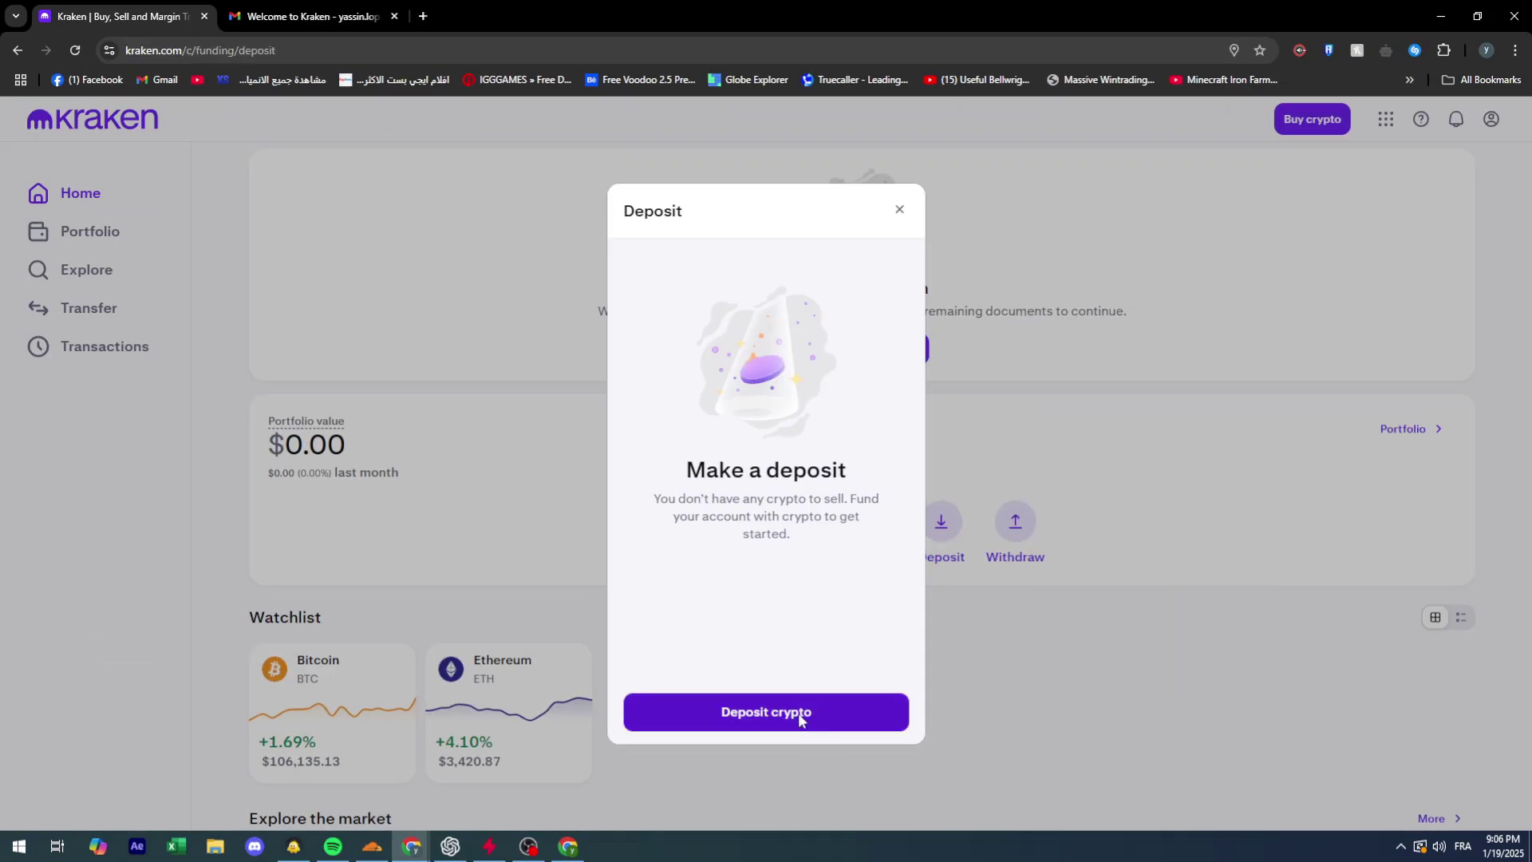
click(802, 717)
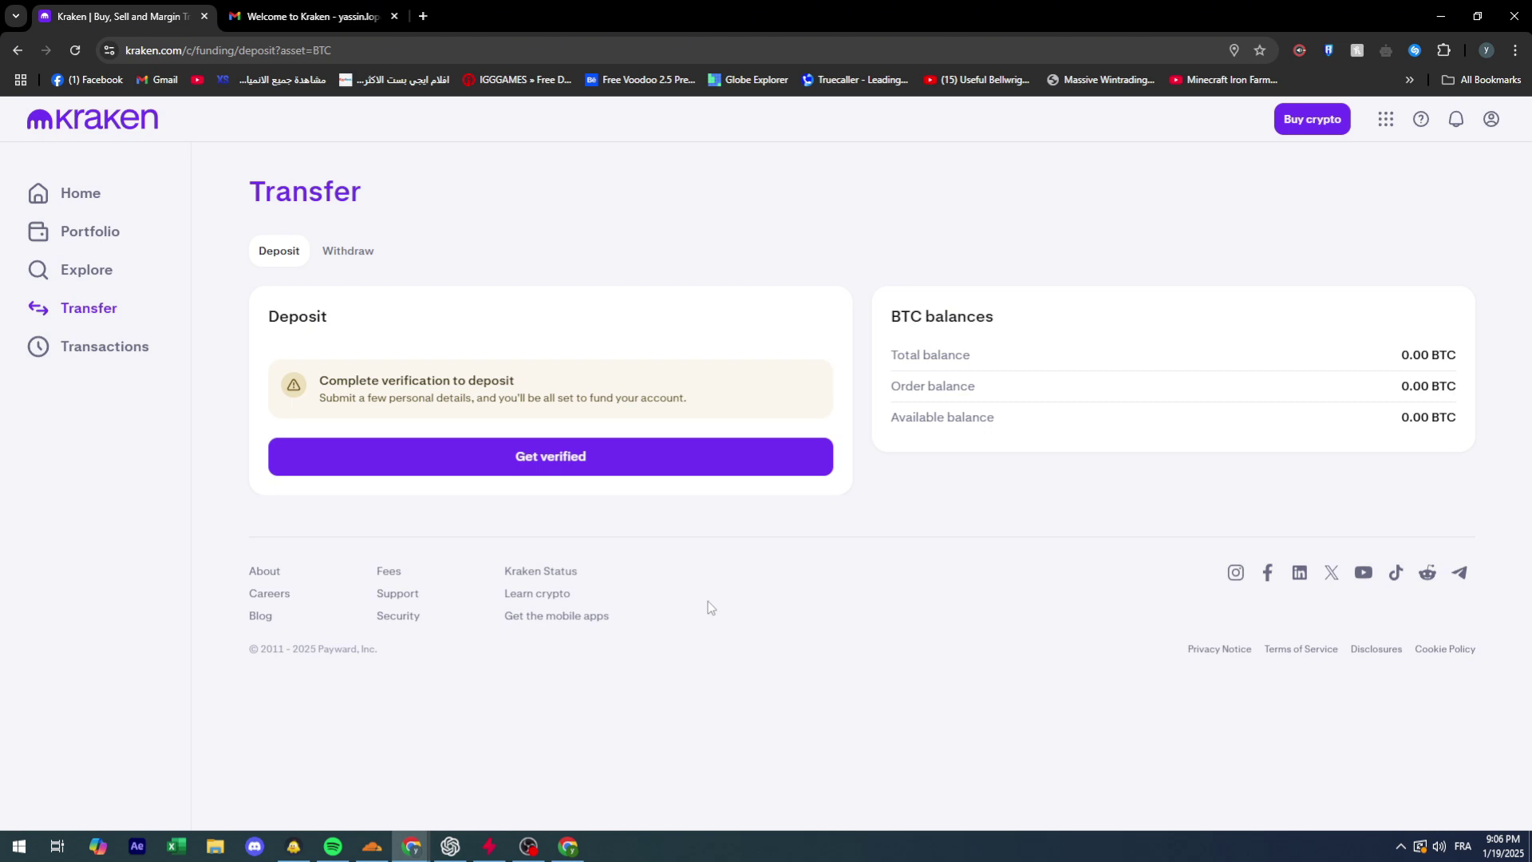
Try to buy crypto from the Transfer page, dismiss the deposit dialog and return to the Kraken home page.
click(1312, 118)
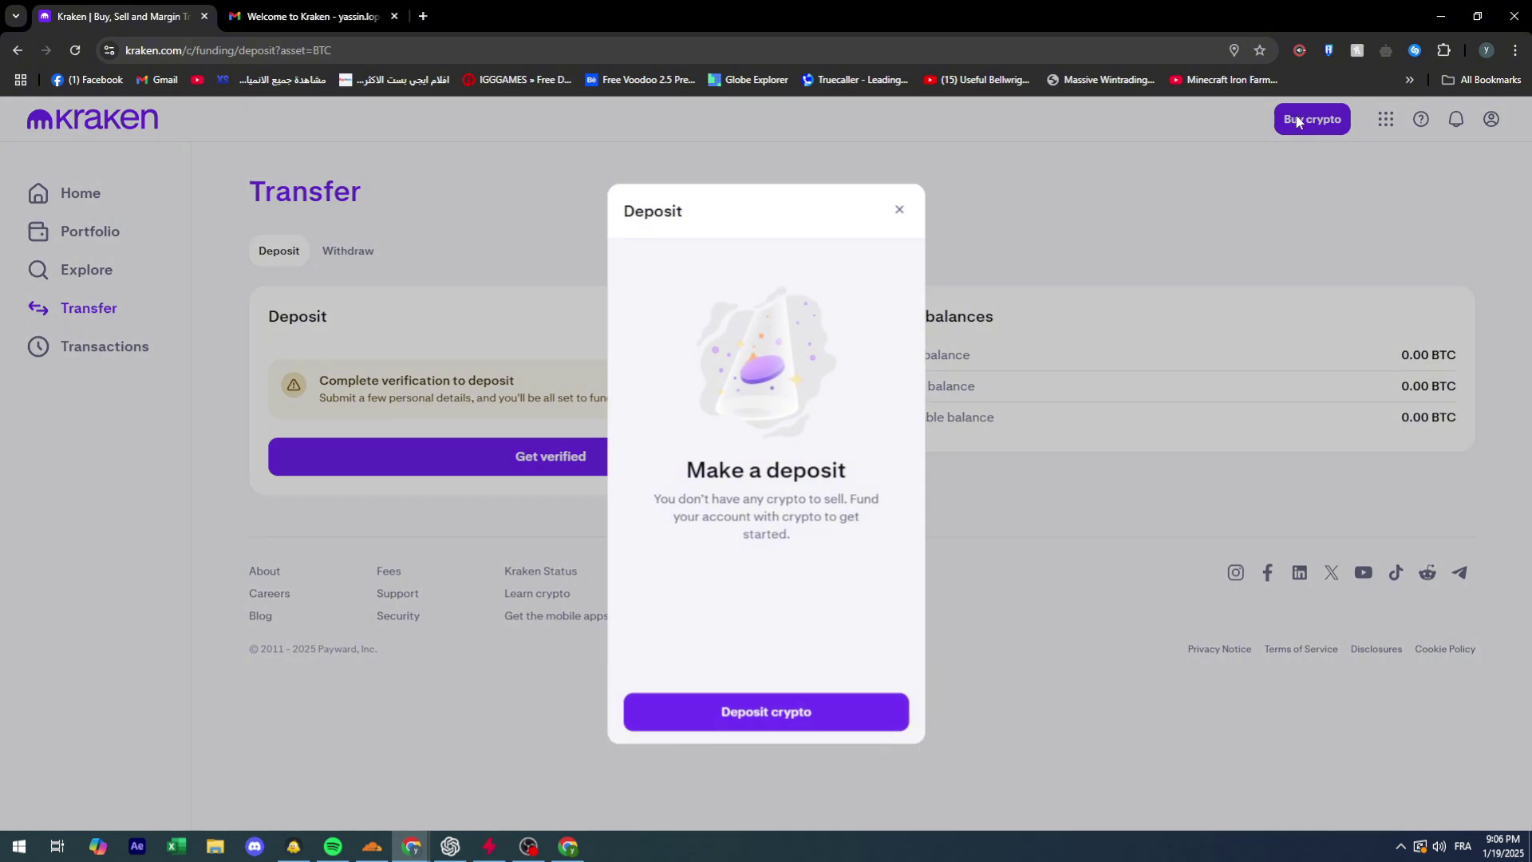
click(895, 211)
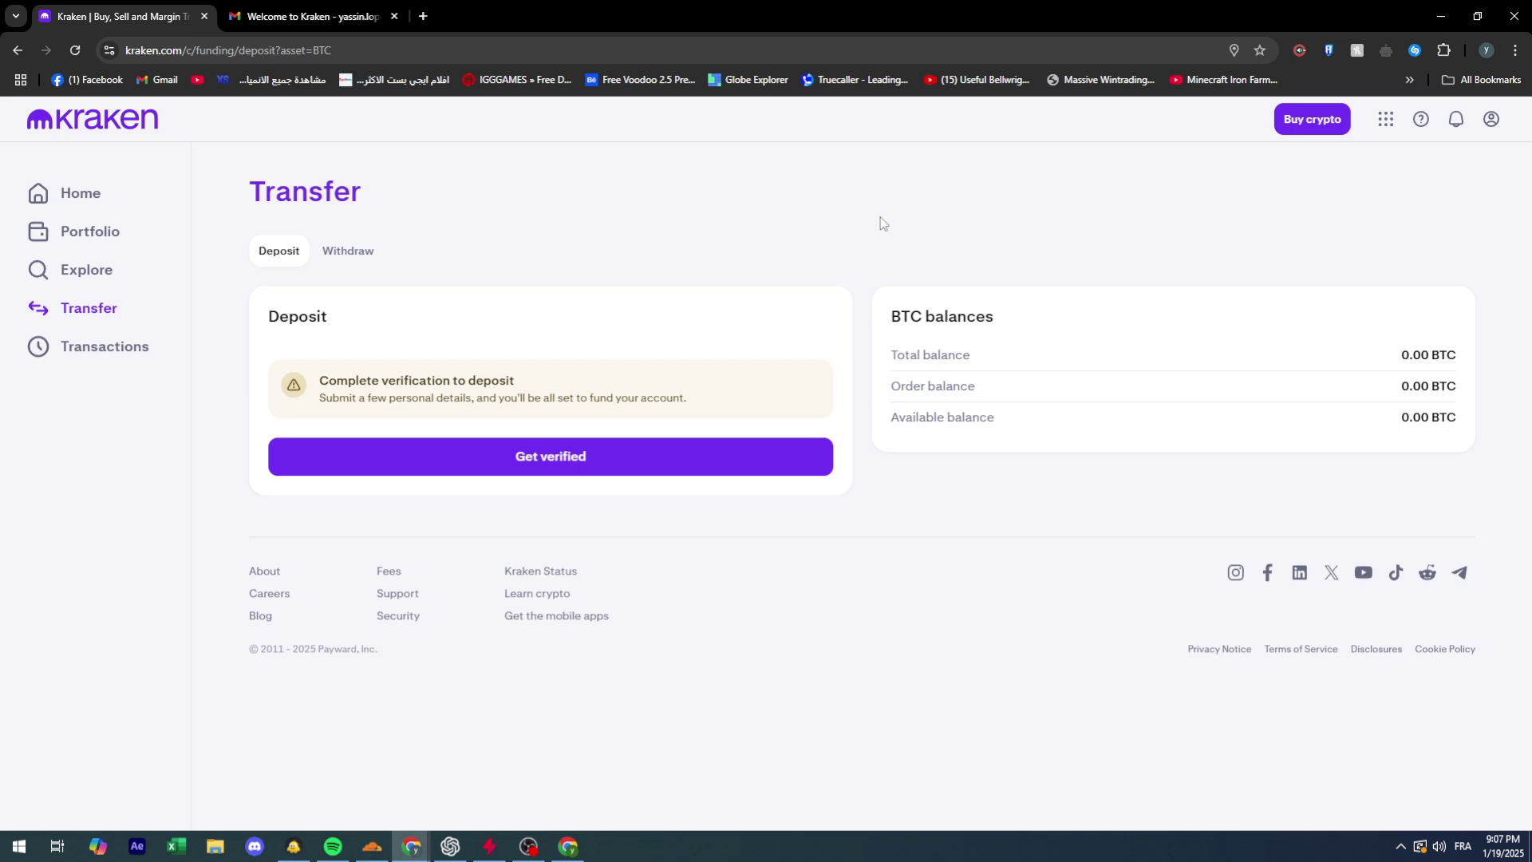
click(100, 115)
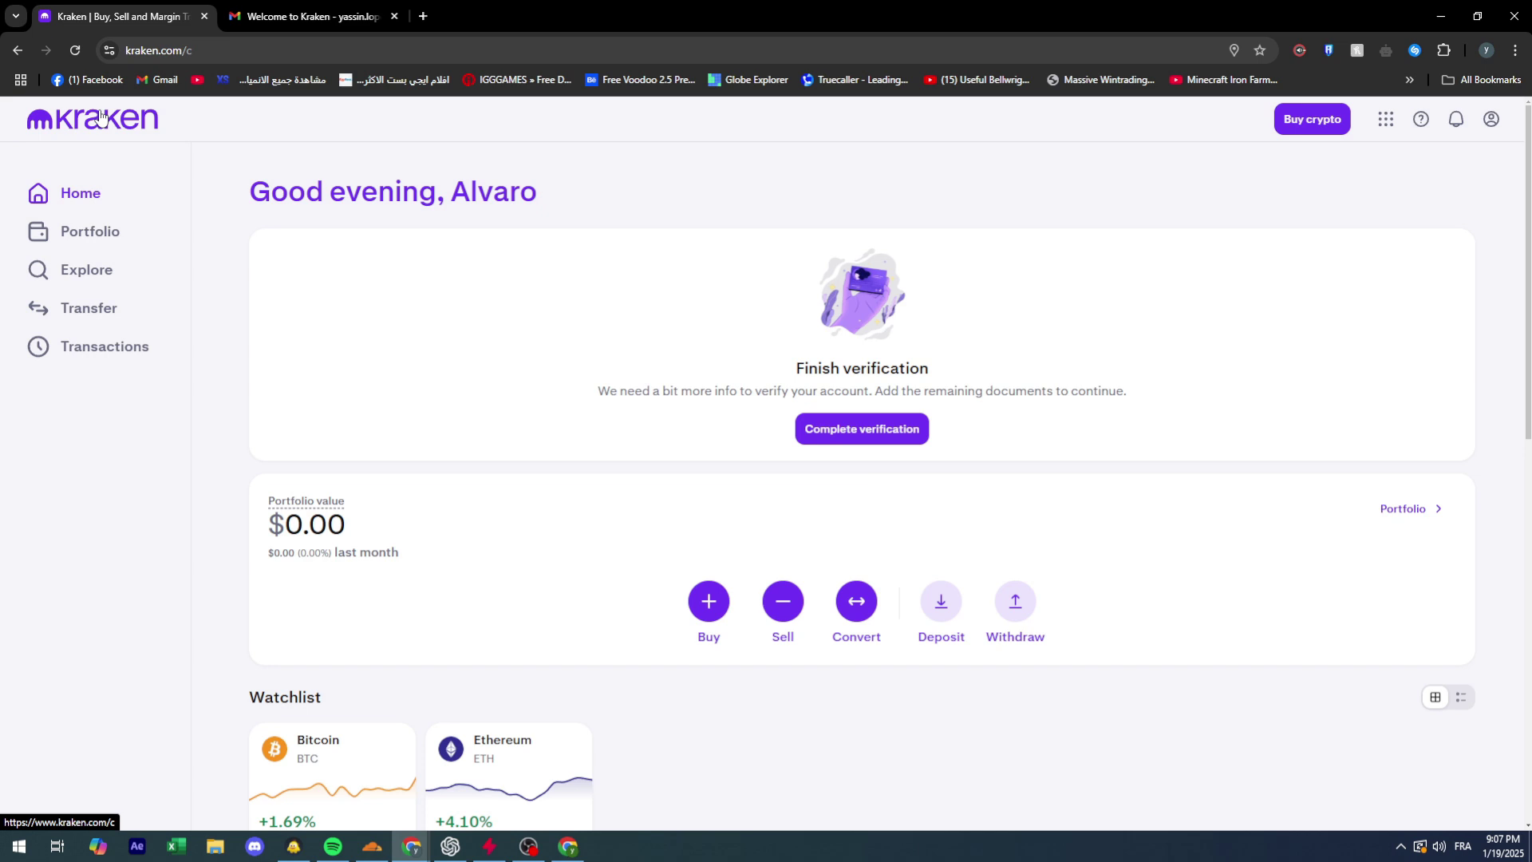
Try to convert crypto from the home page's portfolio section and dismiss the deposit dialog.
scroll(773, 711, down, 3)
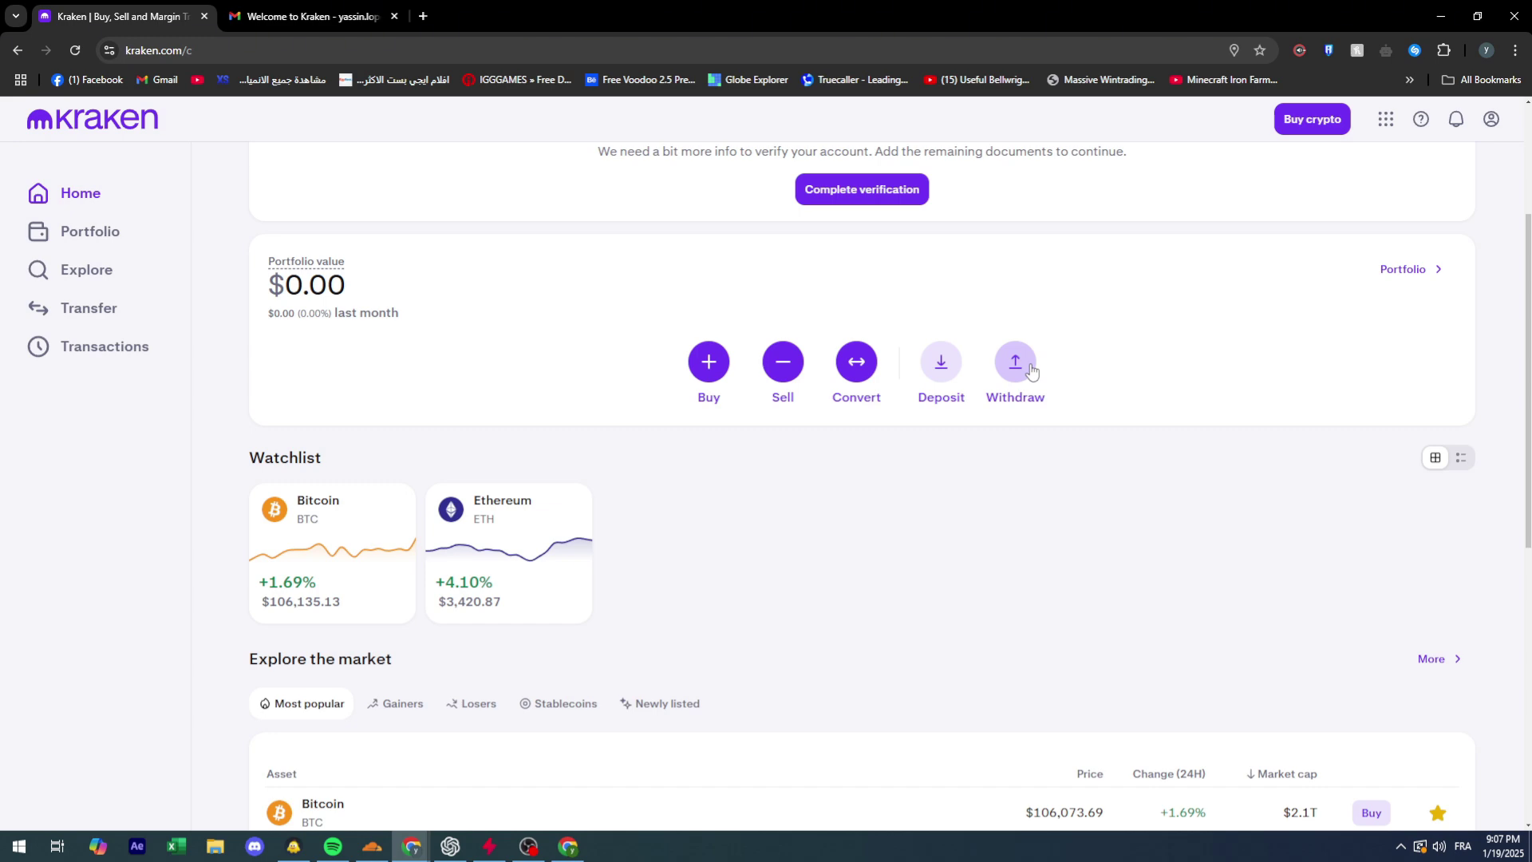
scroll(878, 609, down, 5)
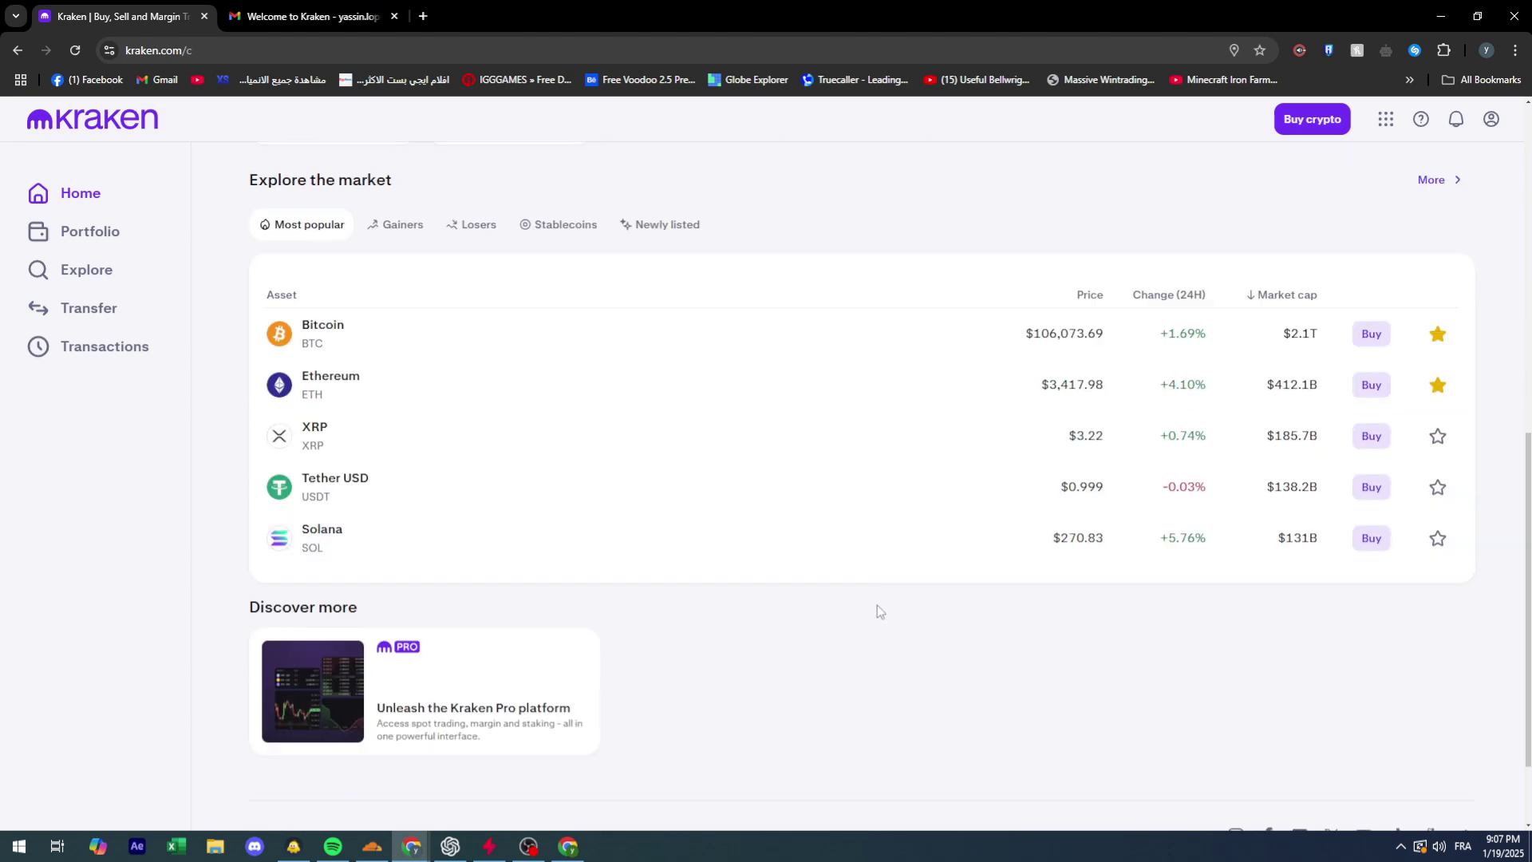
scroll(843, 616, up, 5)
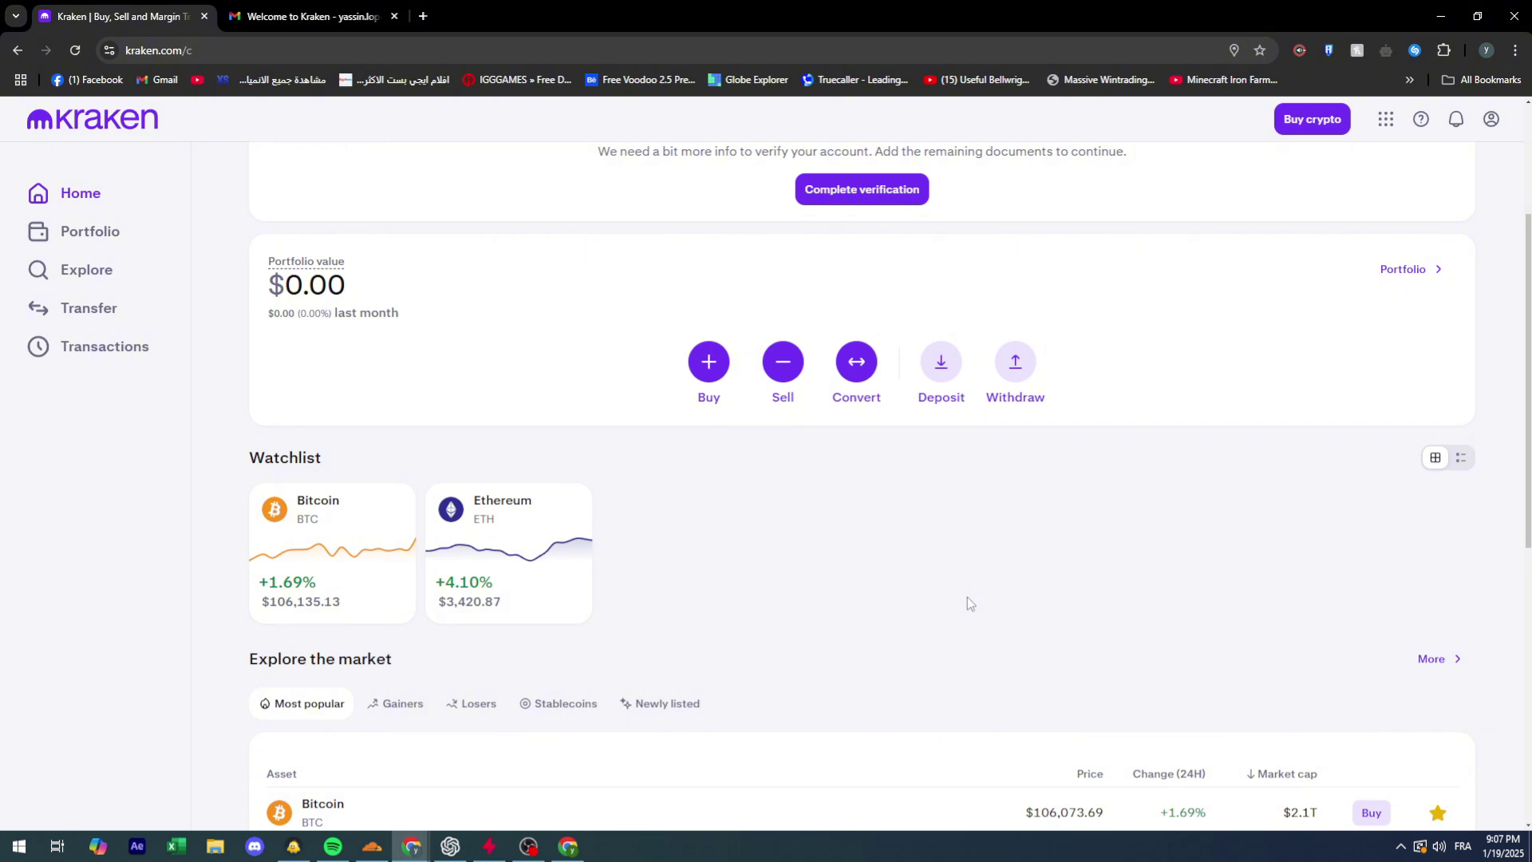
click(857, 363)
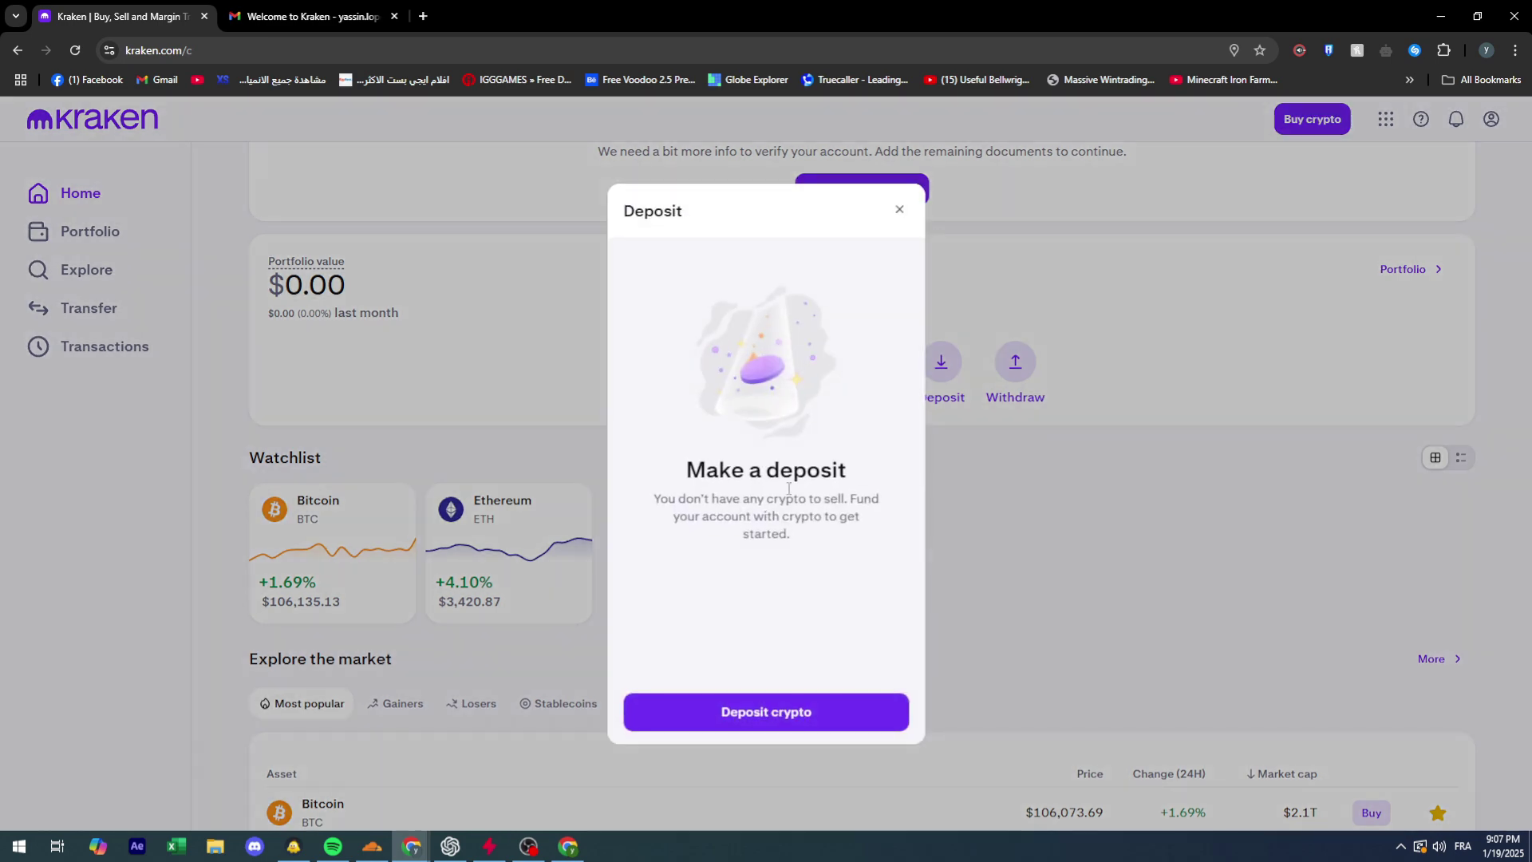
click(898, 210)
Try to buy Tether USD from the home page's most popular assets and dismiss the deposit dialog.
scroll(790, 650, down, 7)
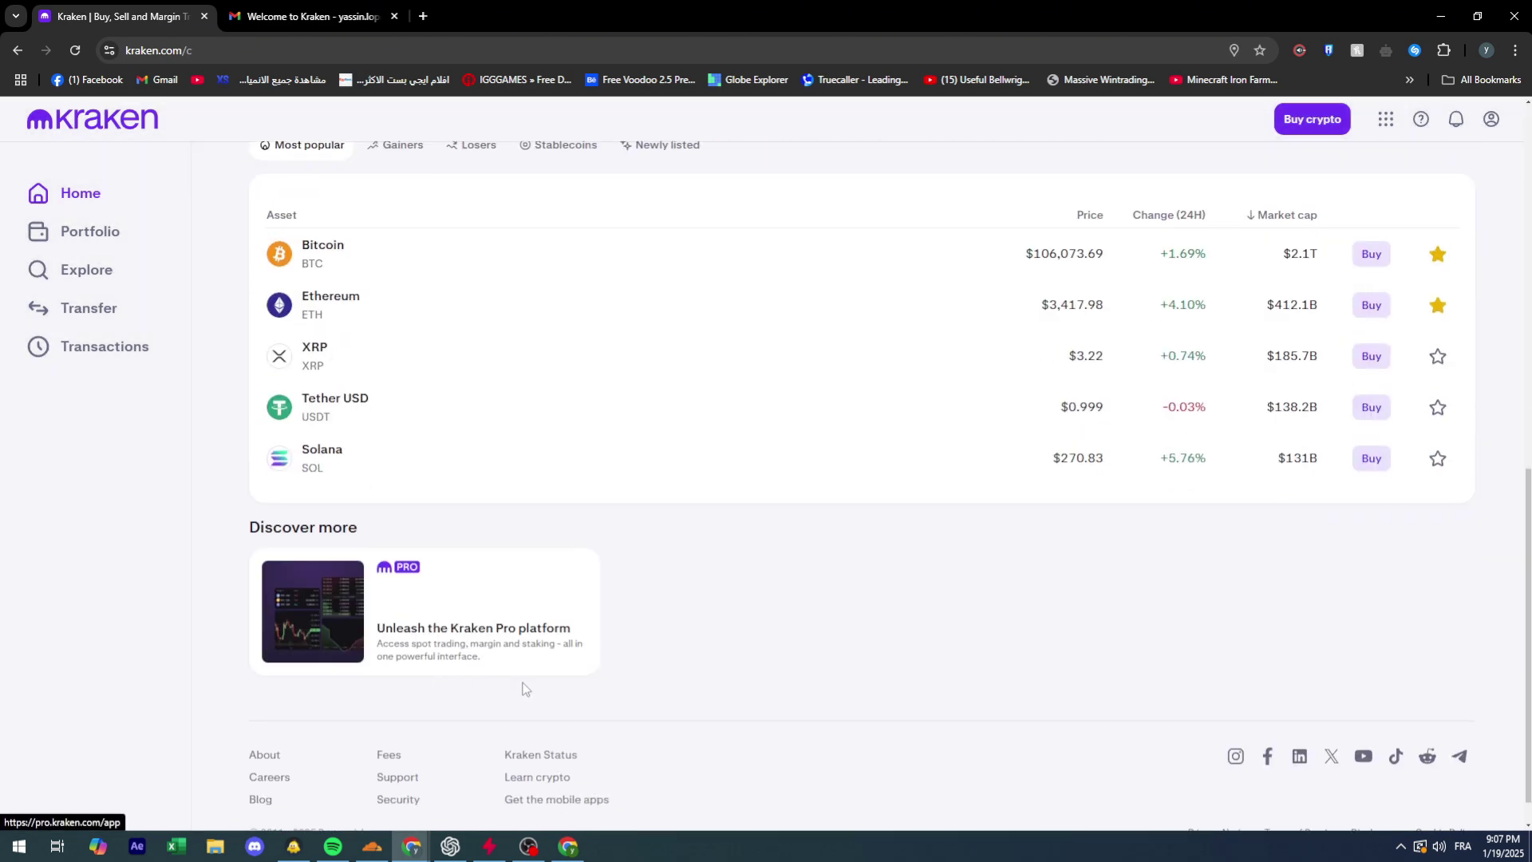
scroll(525, 688, up, 6)
scroll(678, 681, down, 5)
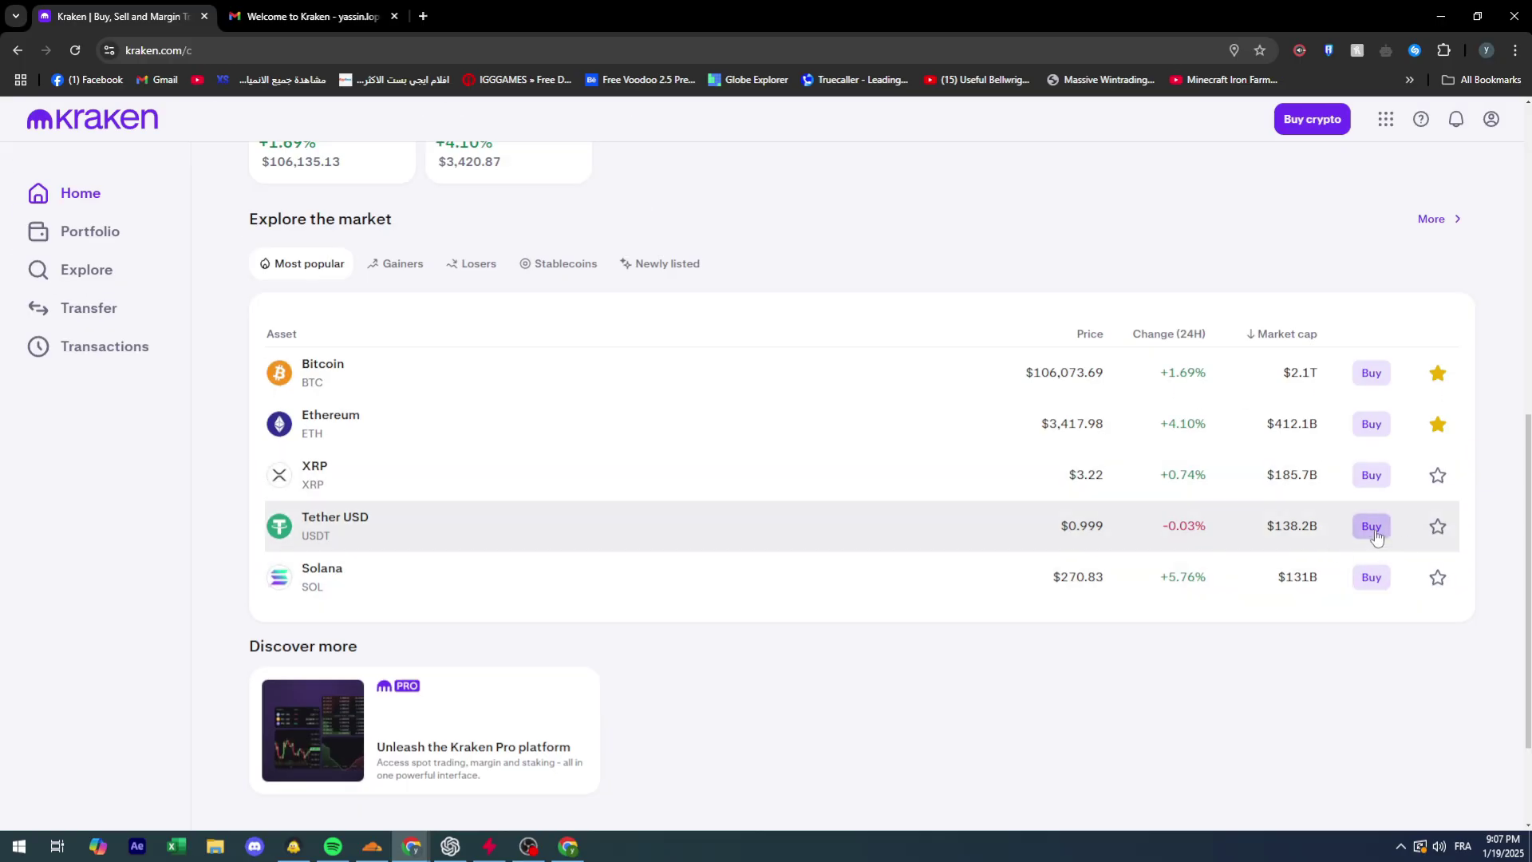
click(1372, 528)
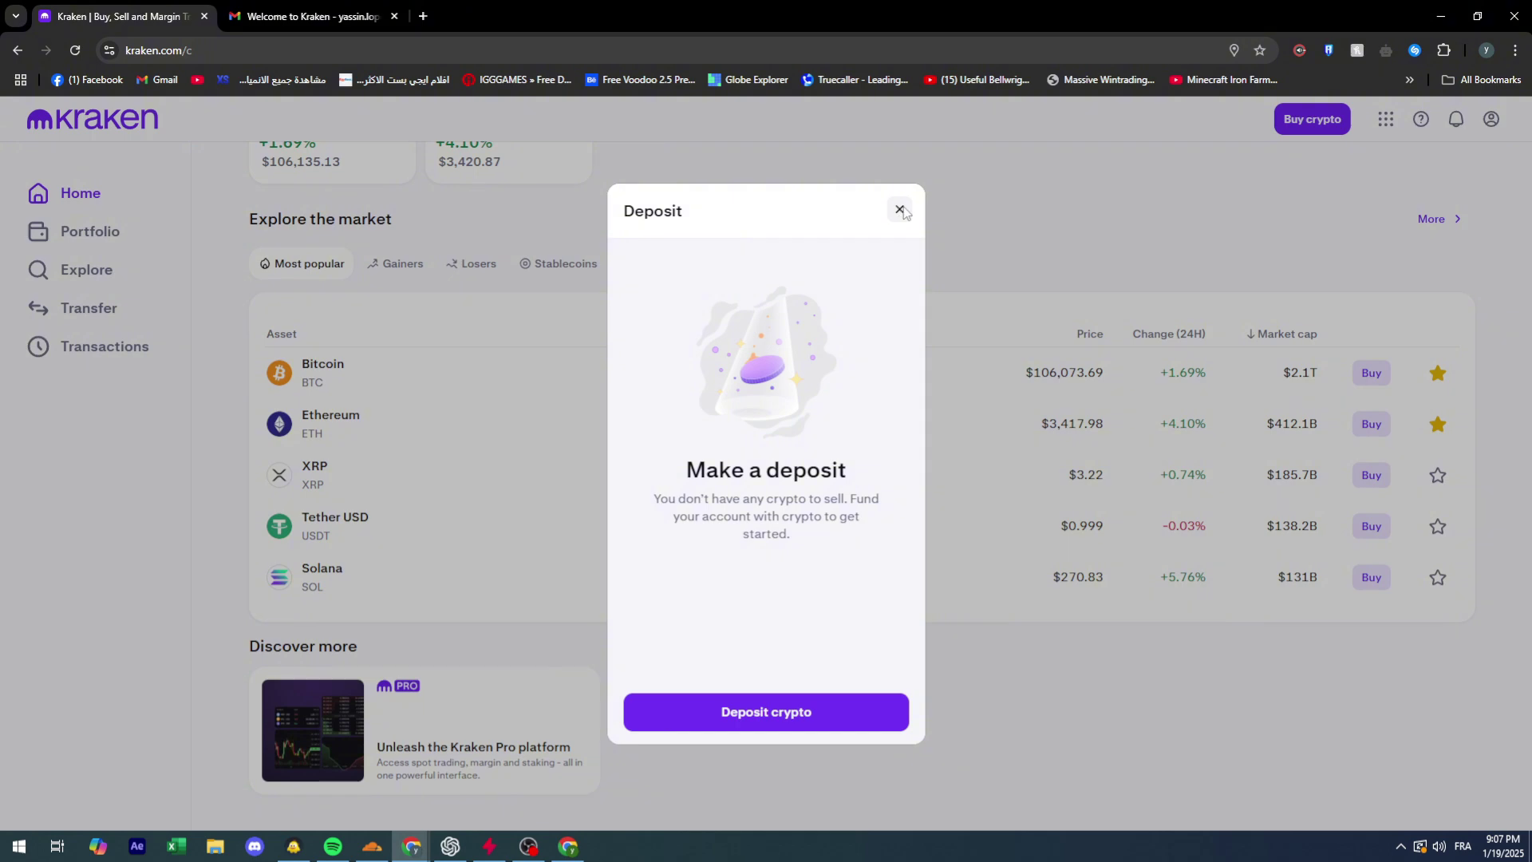
click(900, 209)
scroll(324, 556, up, 5)
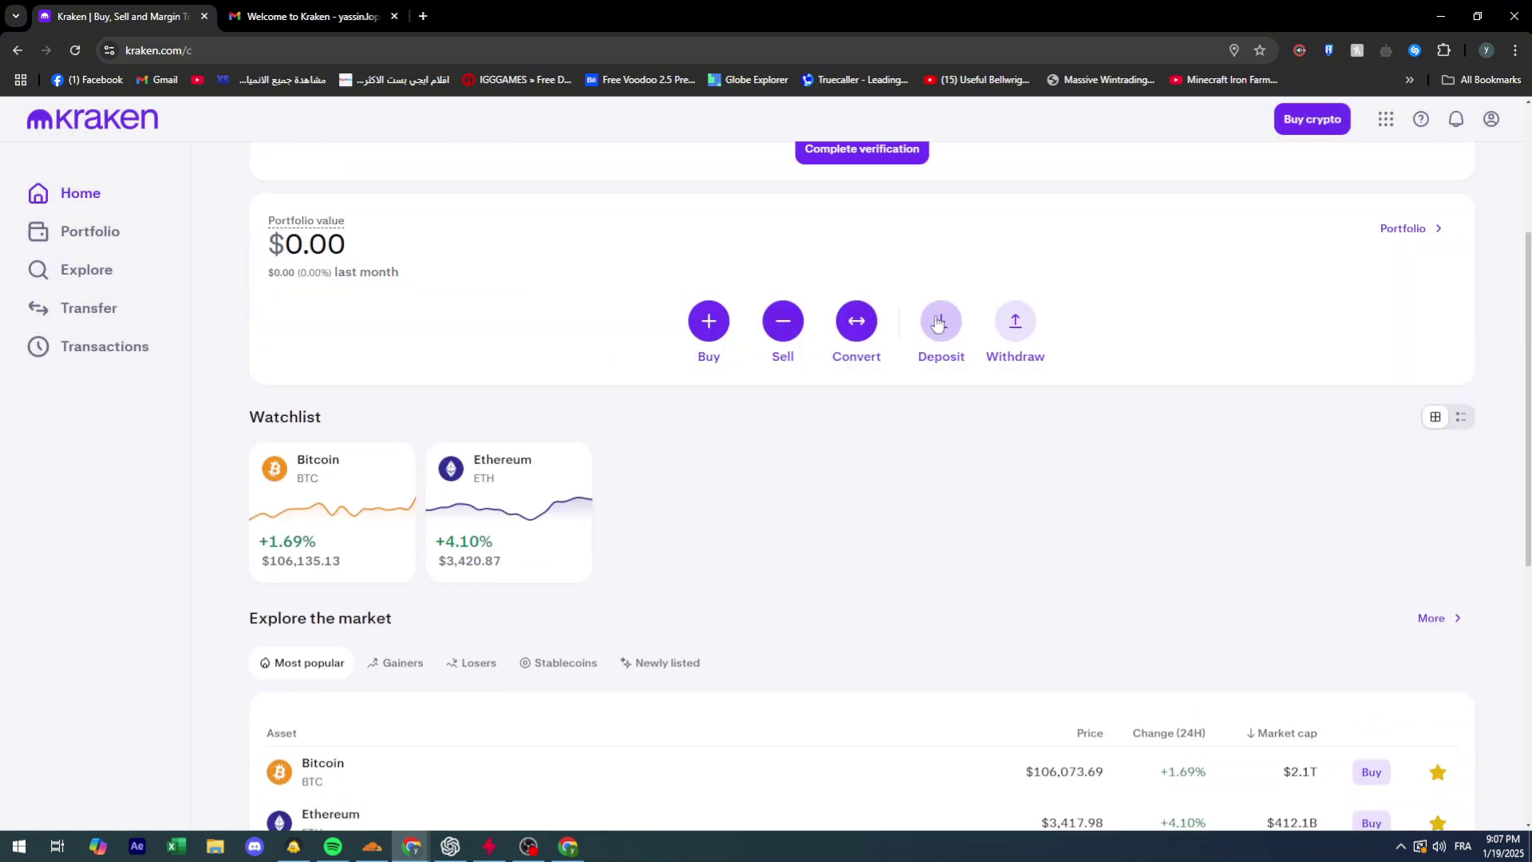
scroll(939, 326, down, 3)
scroll(319, 479, down, 2)
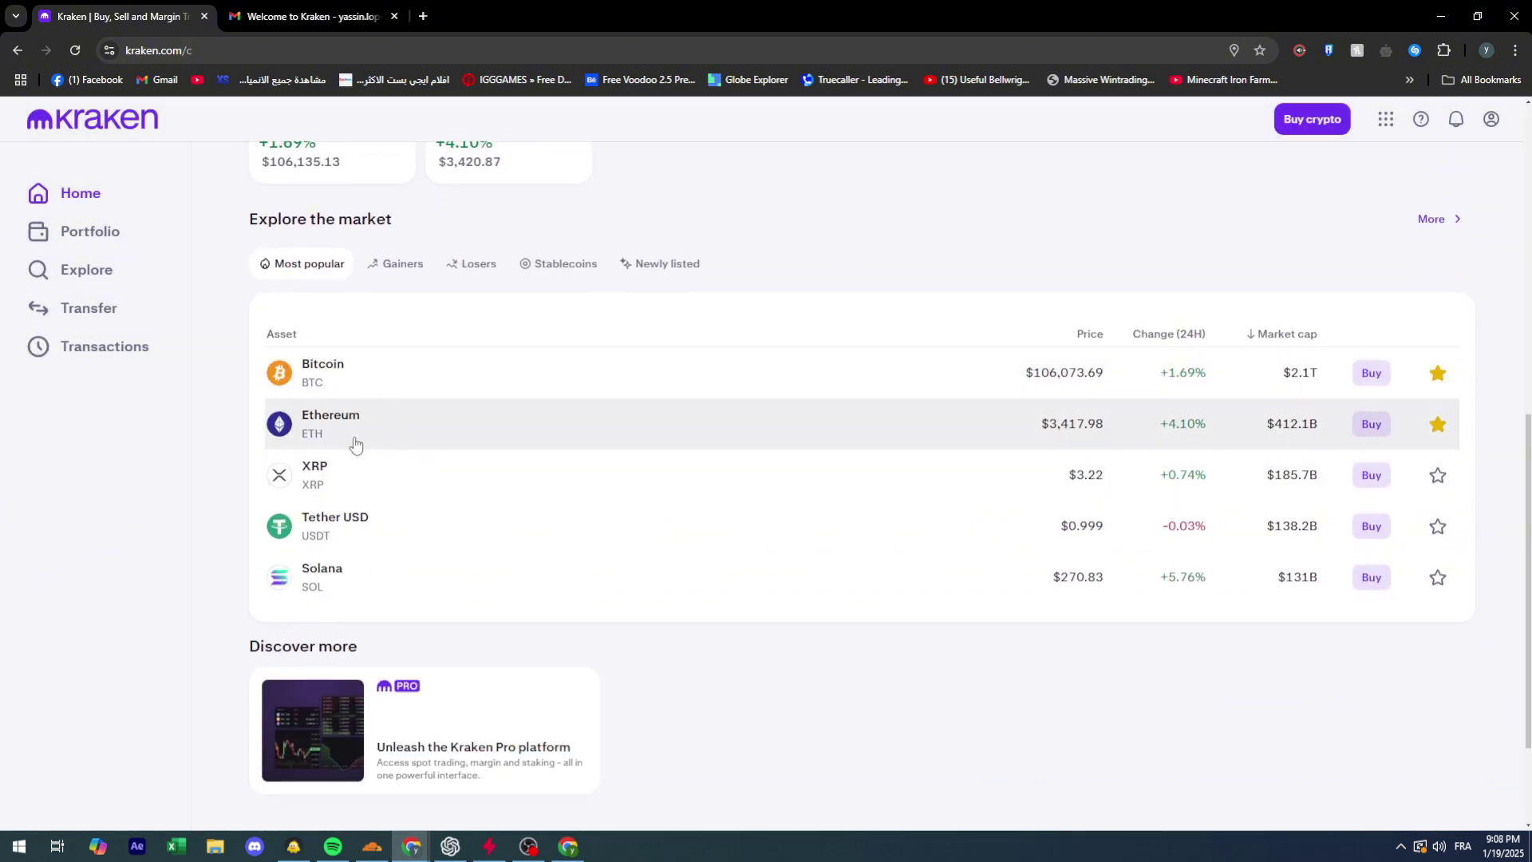
scroll(403, 523, up, 10)
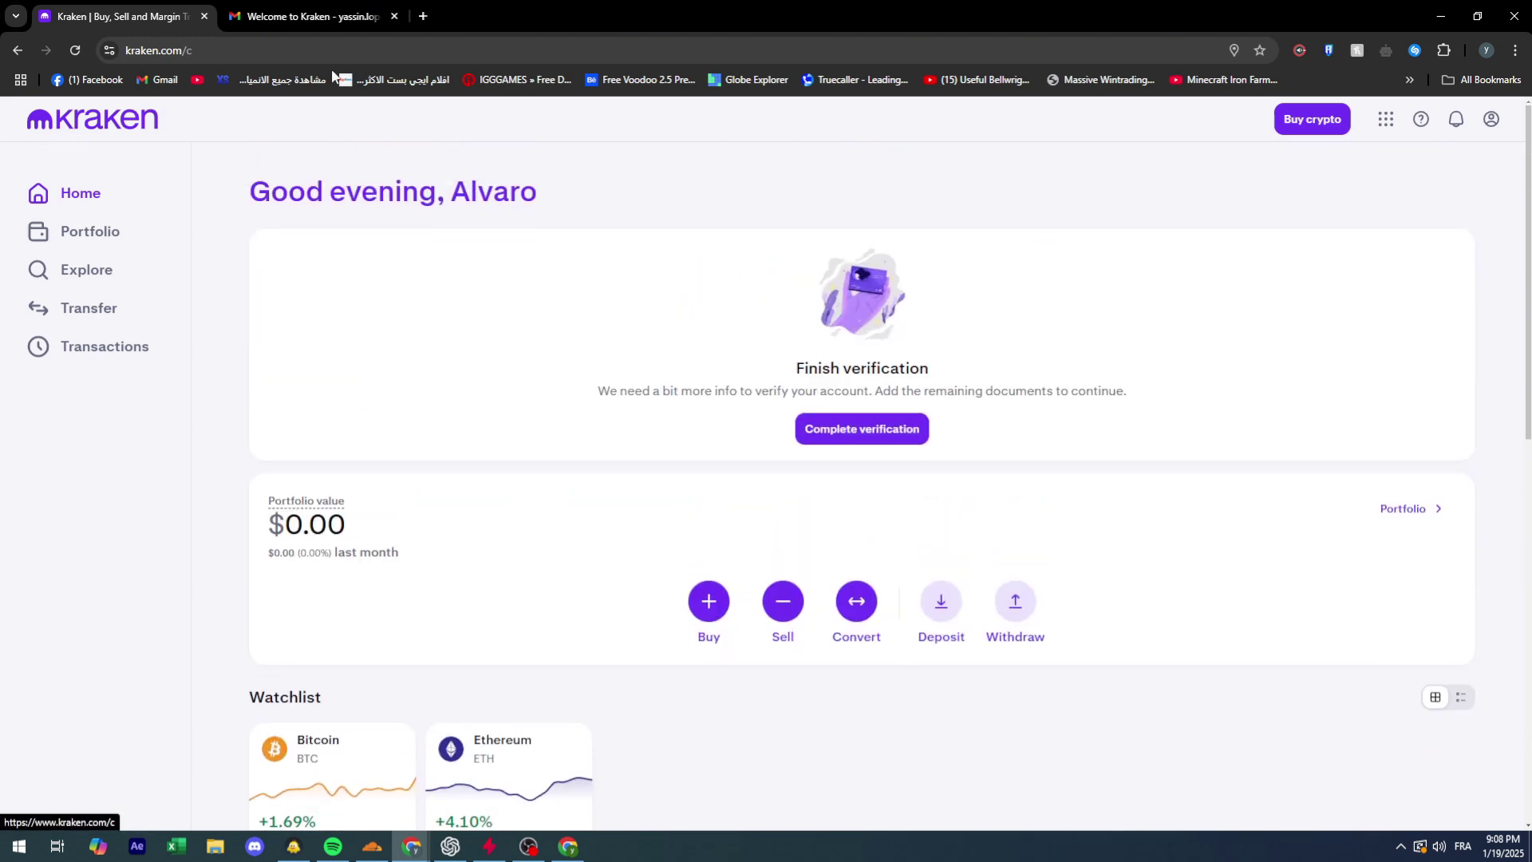
Search Google for "kraken trump" in a new browser tab and open Kraken's Official Trump price page.
click(423, 16)
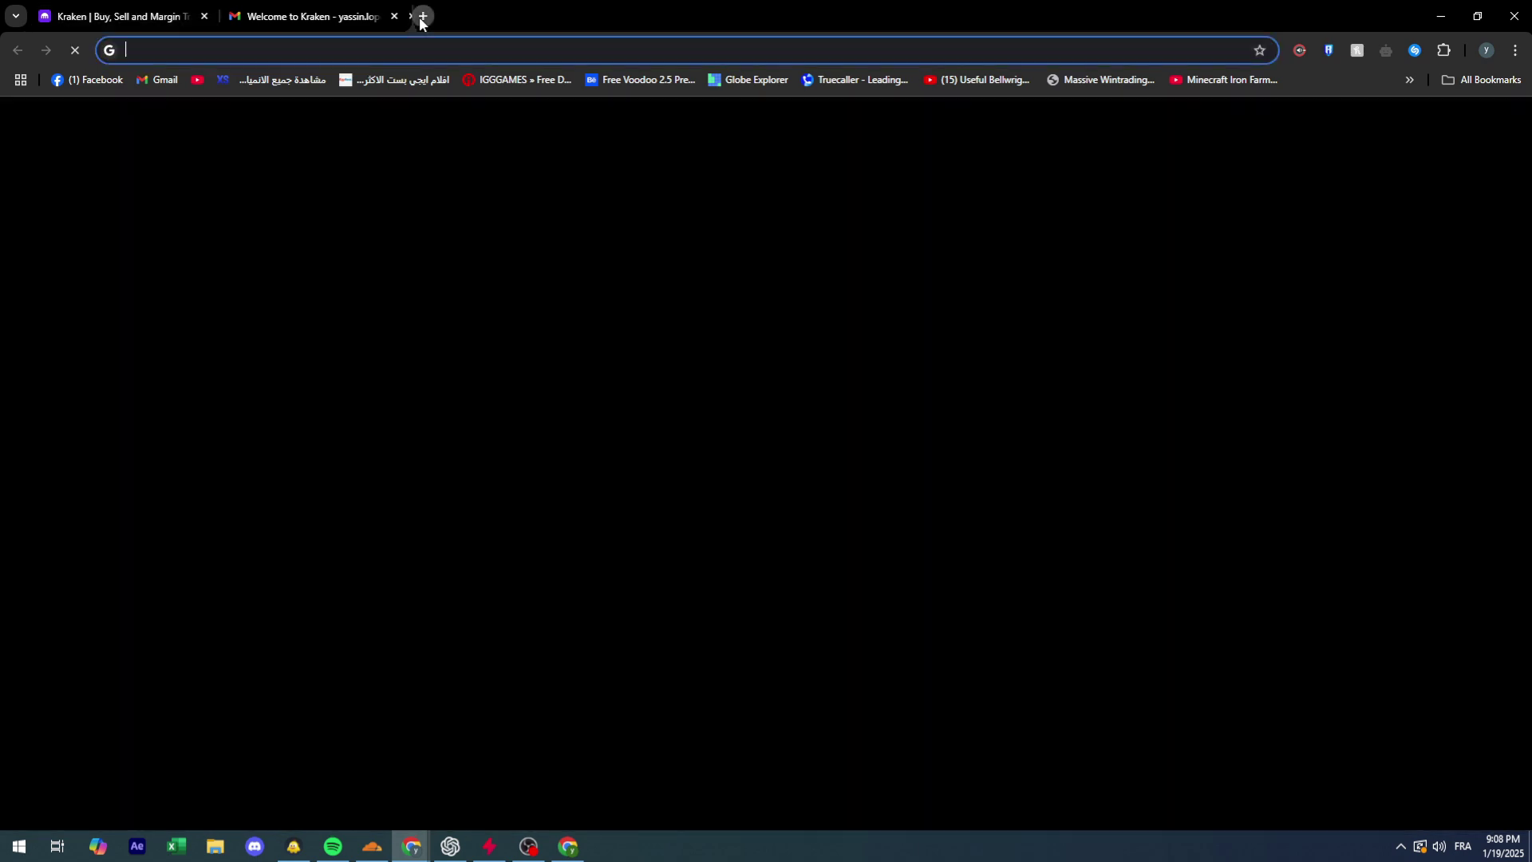
text(ka)
key(BackSpace)
text(raken)
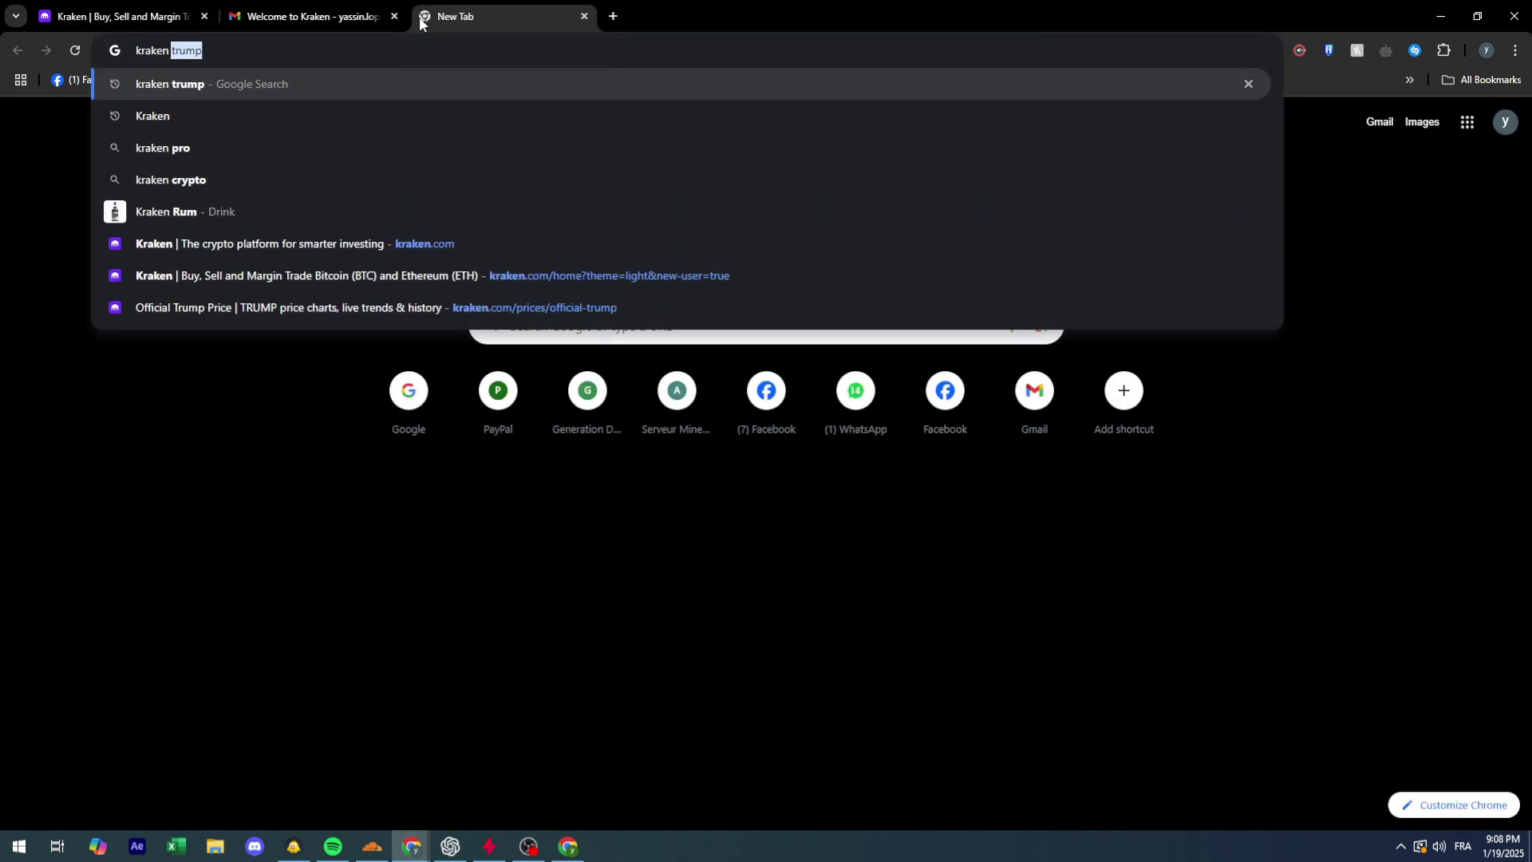
key(Return)
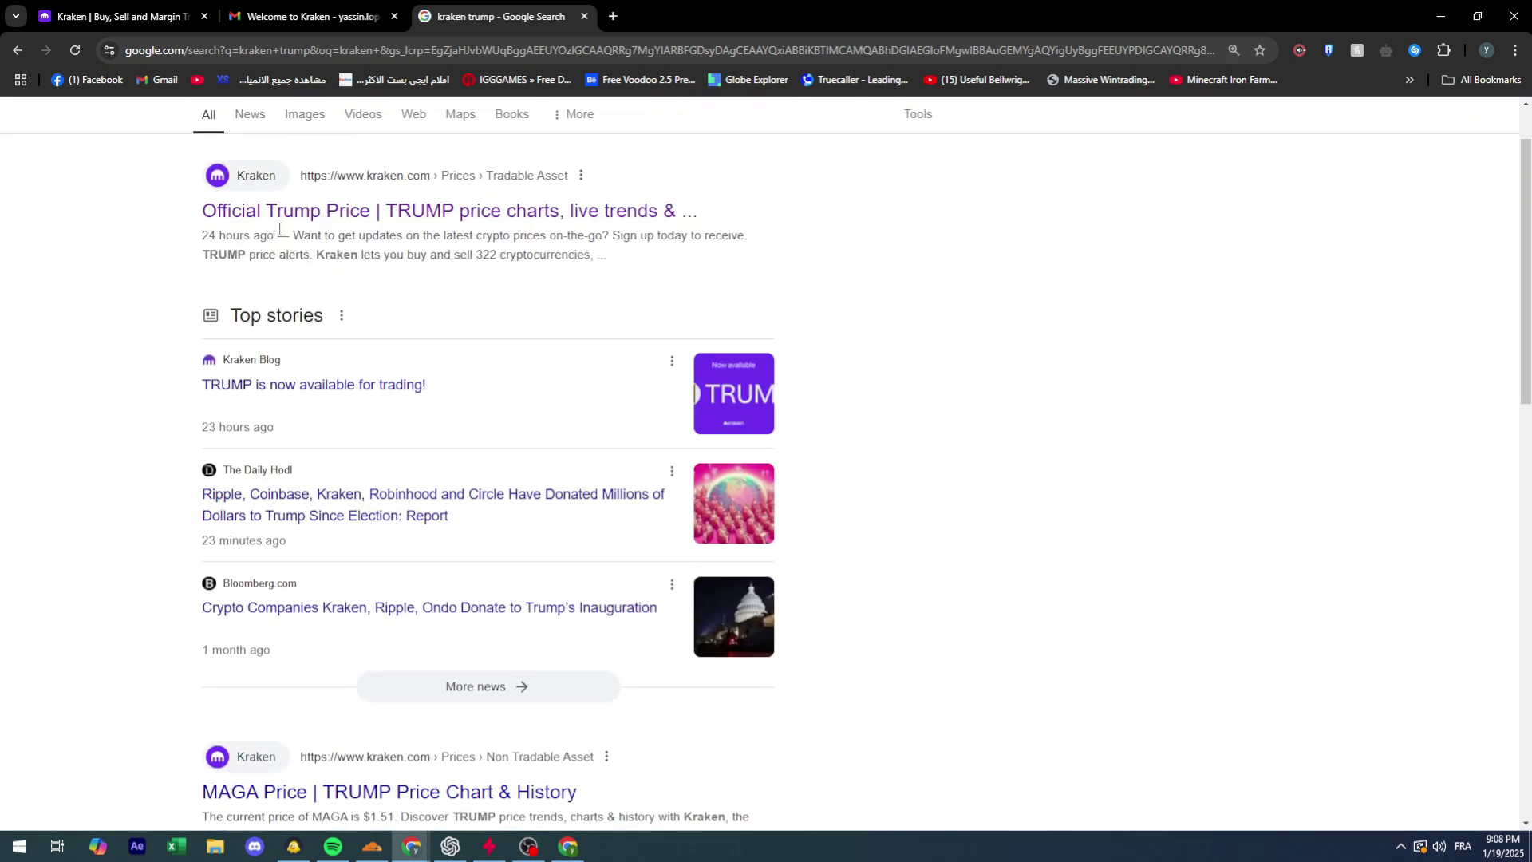
click(274, 230)
Examine the Official Trump page's price chart, TRUMP-to-USD converter, purchase options and price history.
scroll(467, 284, down, 3)
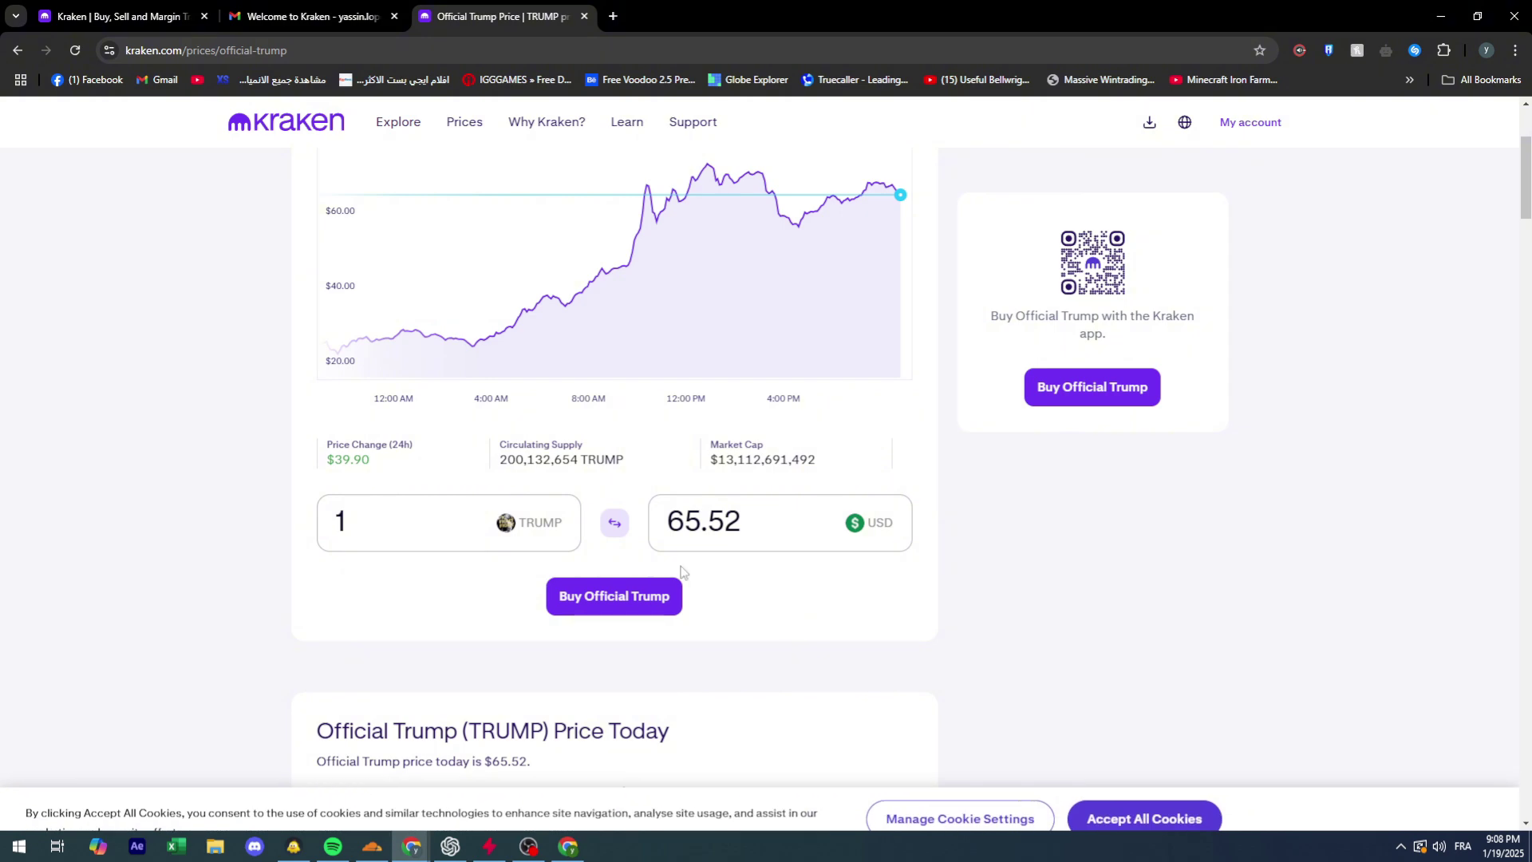
scroll(742, 598, up, 3)
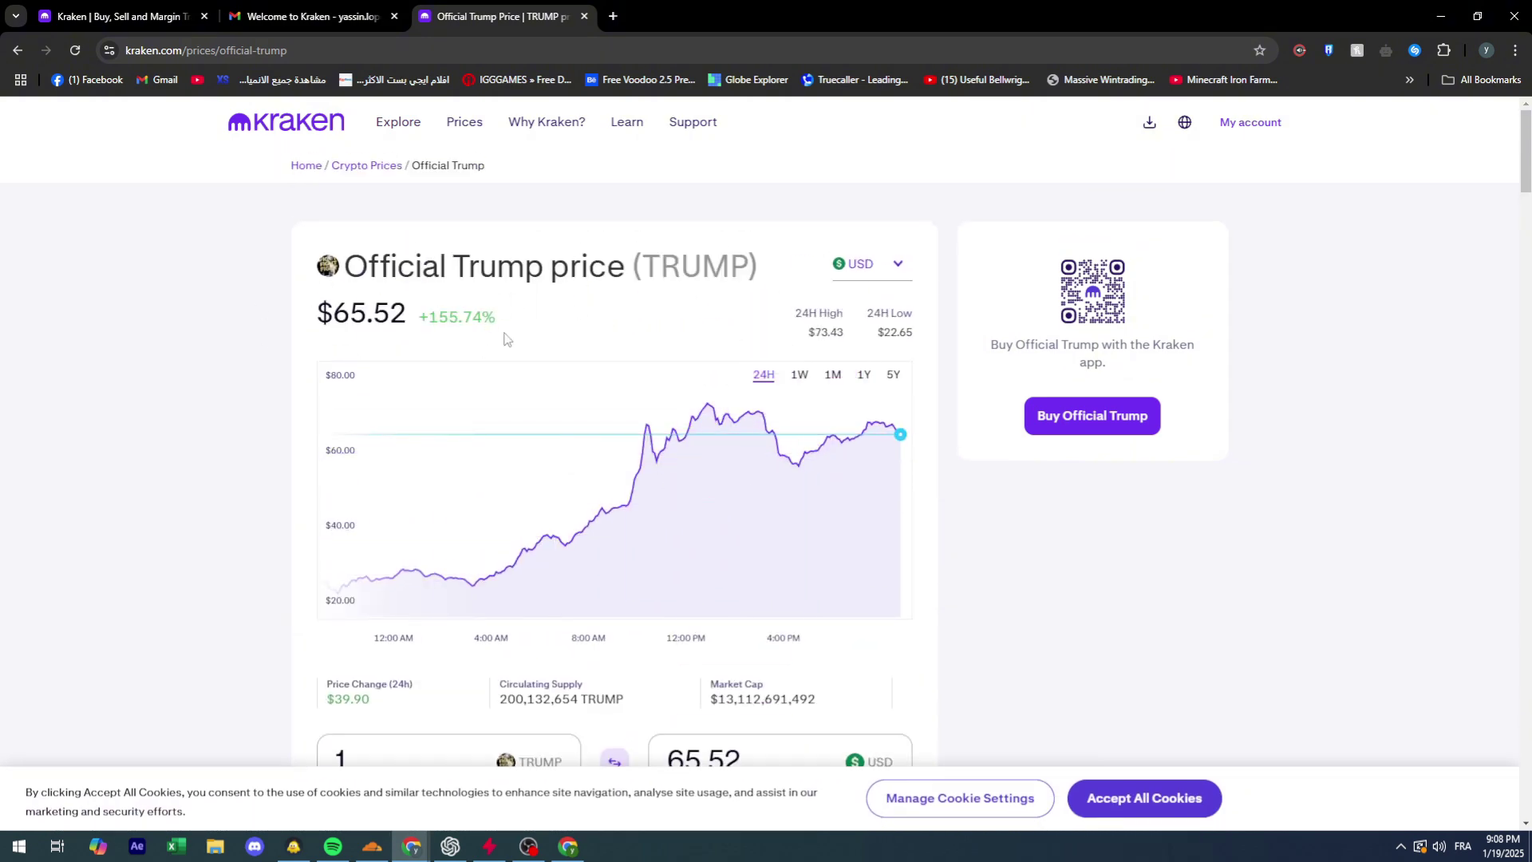
scroll(437, 523, down, 3)
click(428, 520)
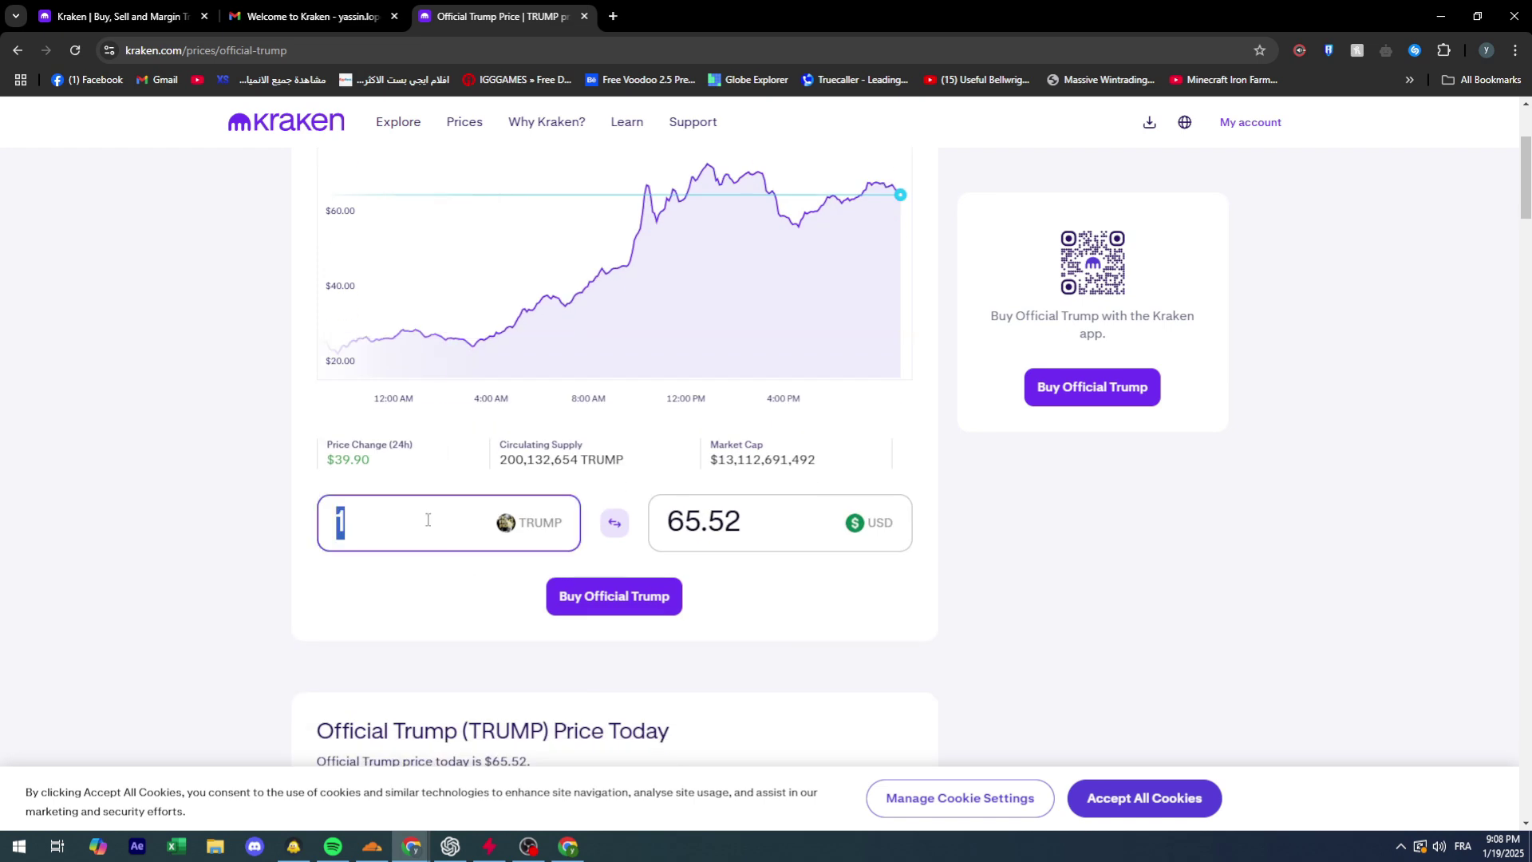
click(770, 558)
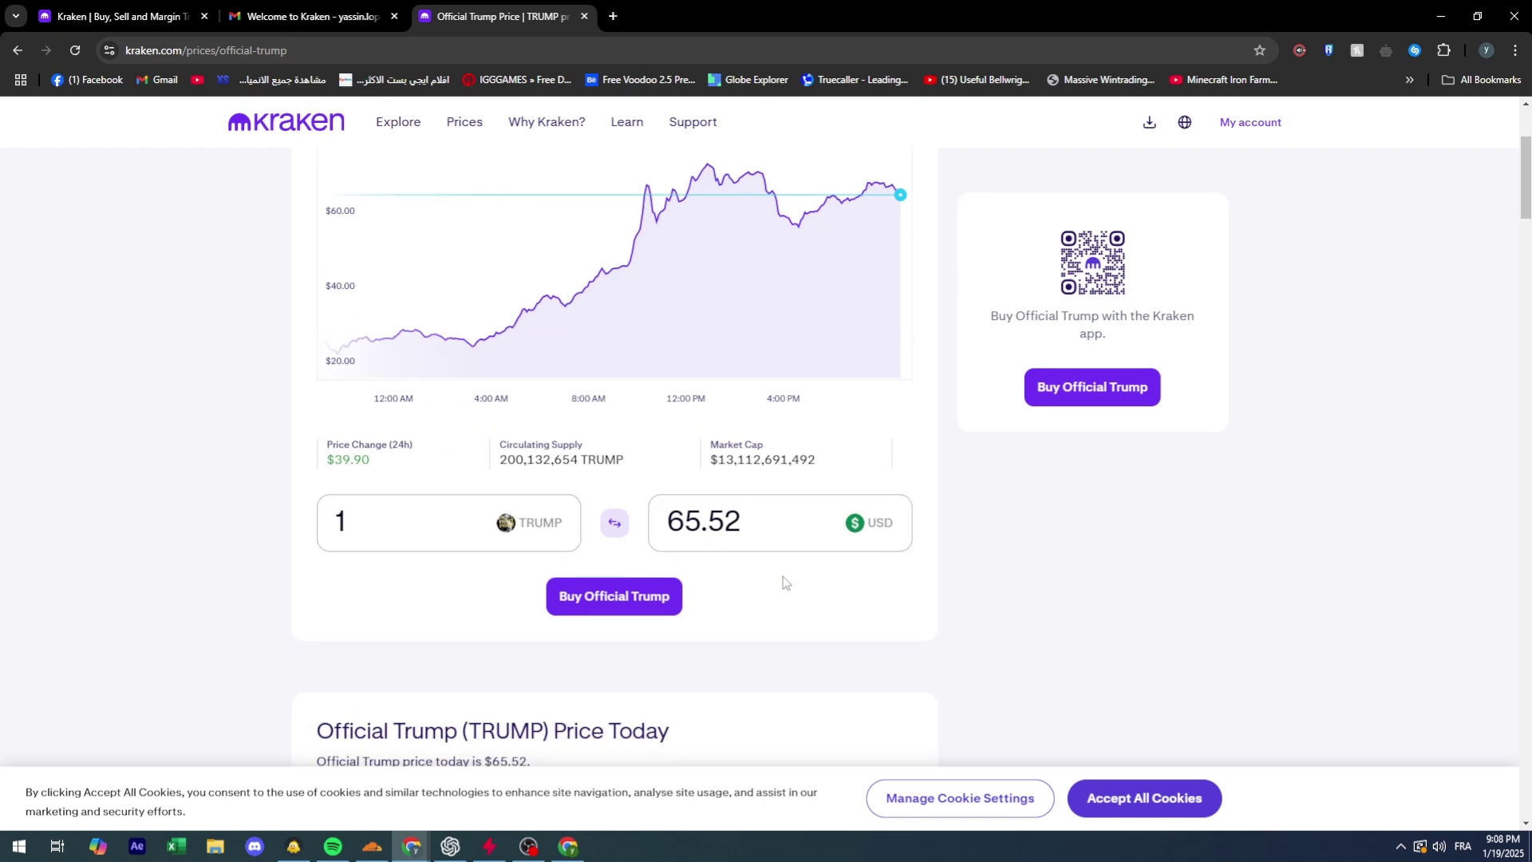
scroll(479, 500, up, 1)
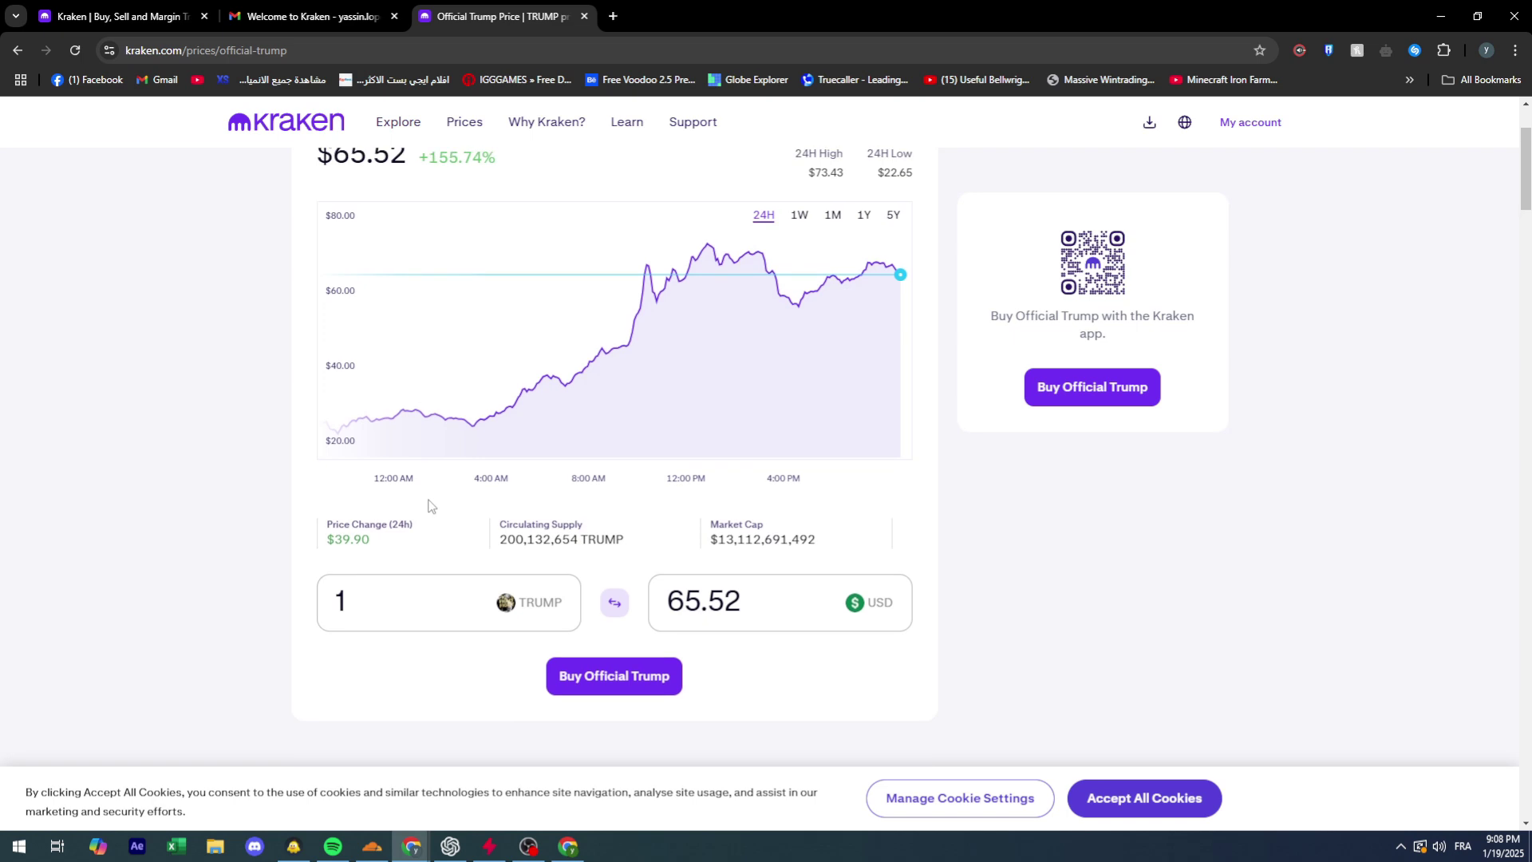
scroll(171, 505, up, 2)
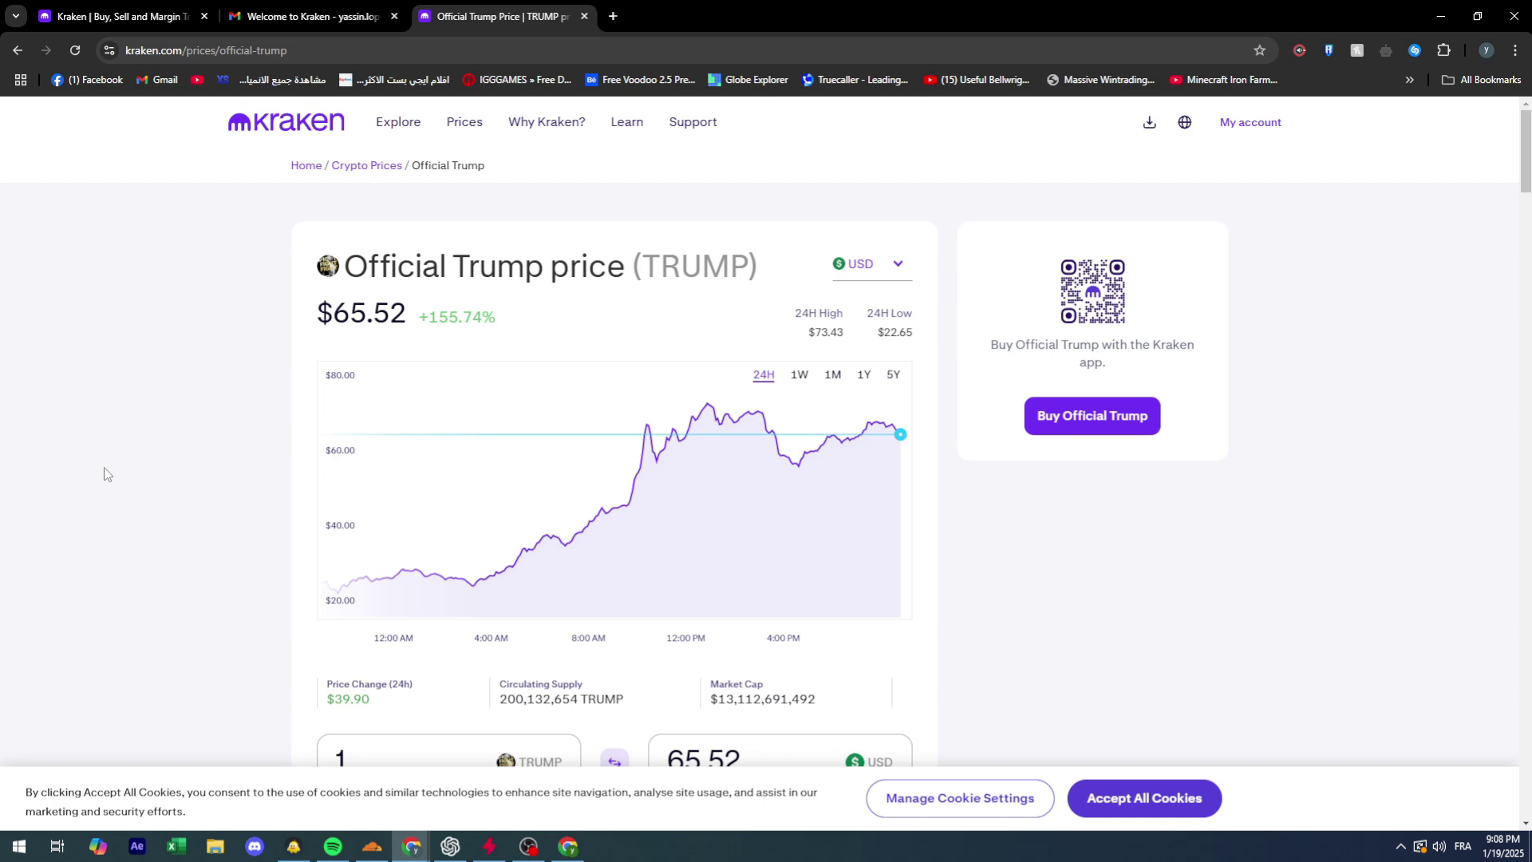
scroll(188, 449, down, 4)
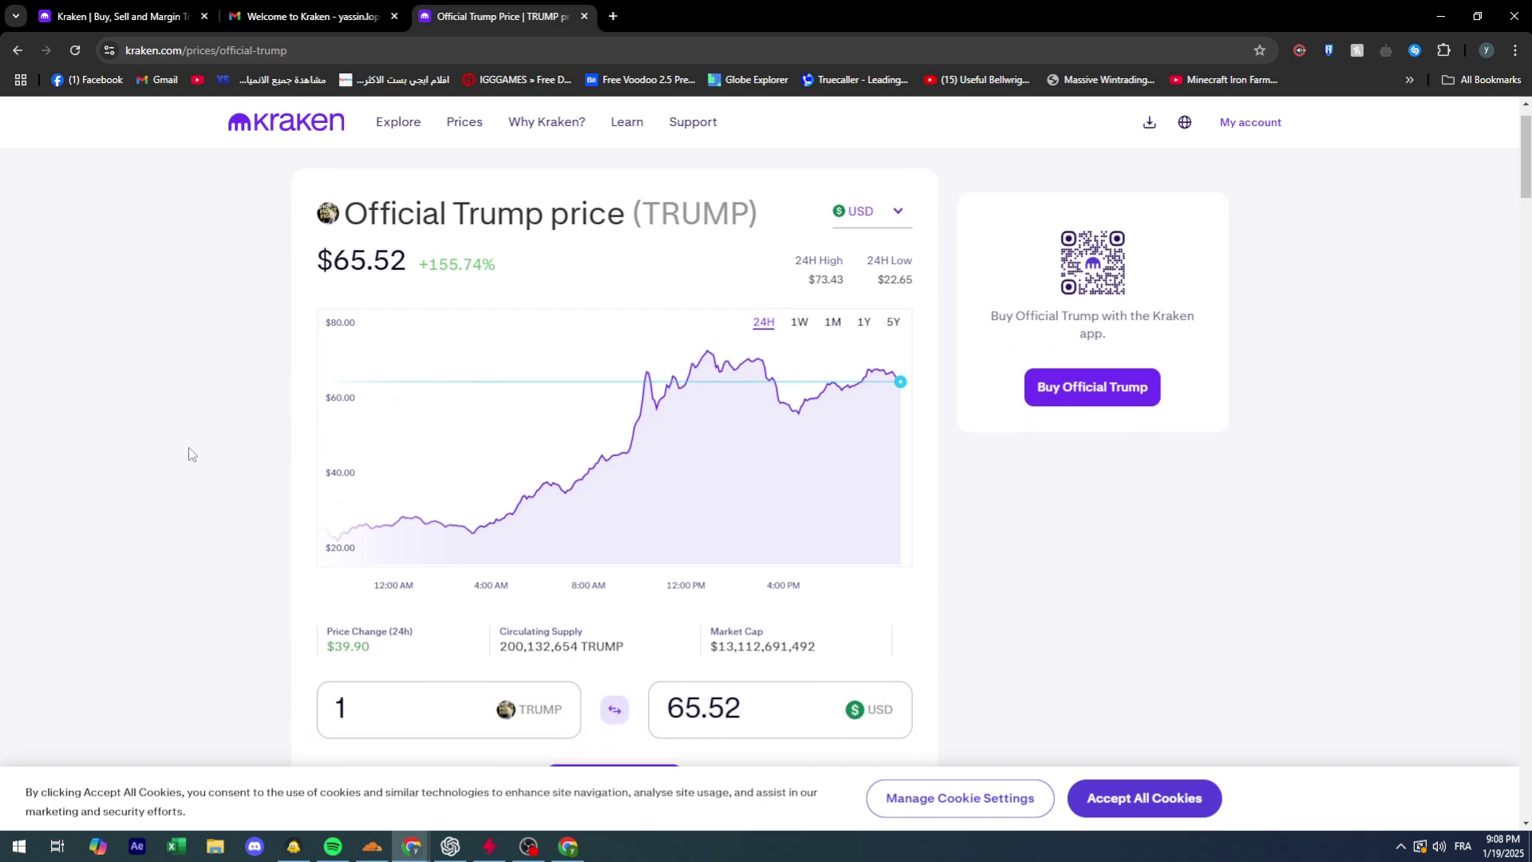
scroll(190, 447, down, 4)
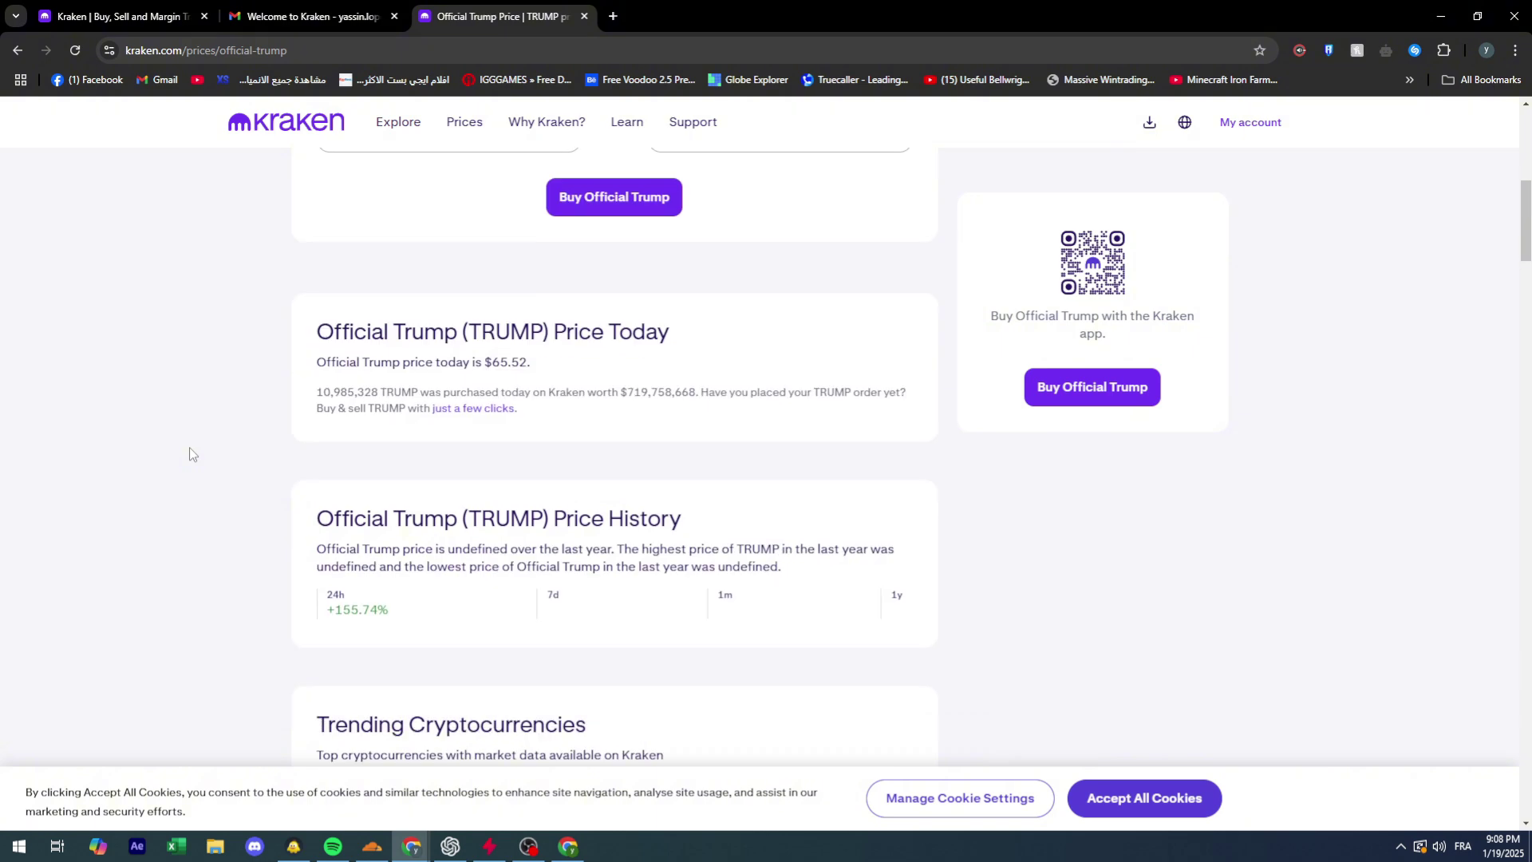
scroll(178, 450, up, 4)
scroll(179, 451, up, 4)
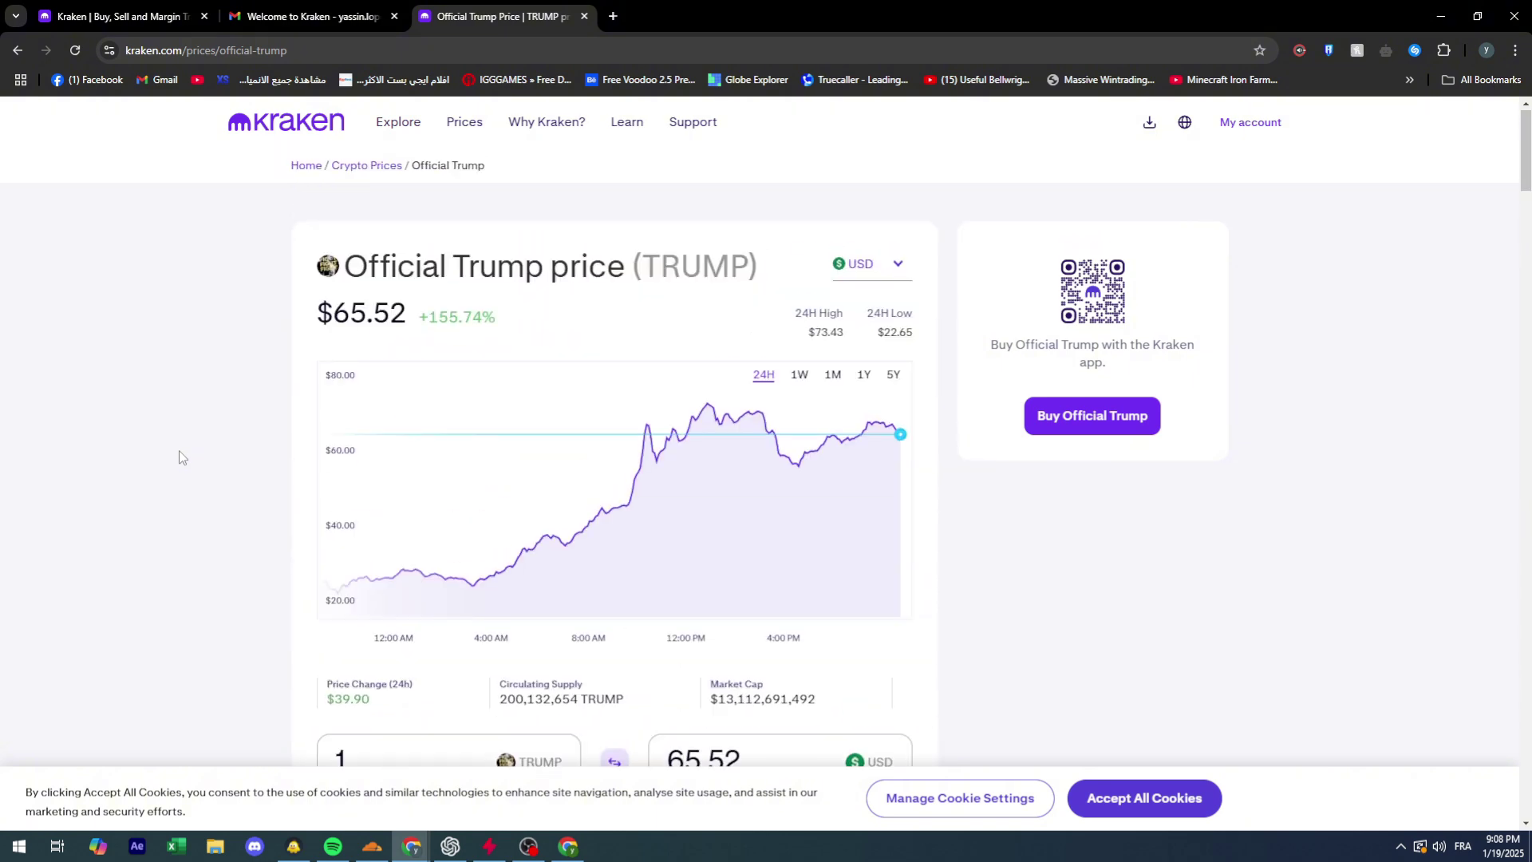